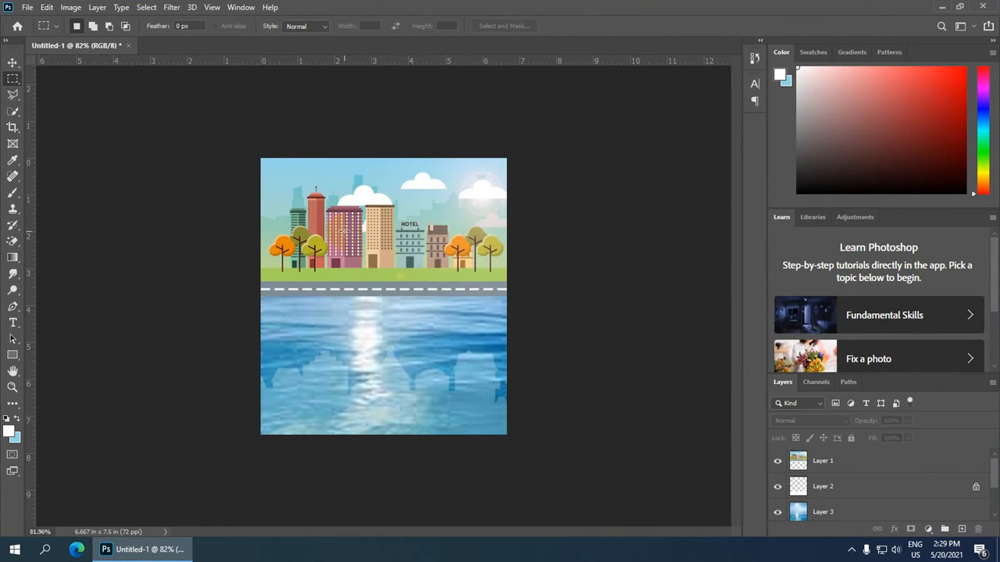
left_click(78, 551)
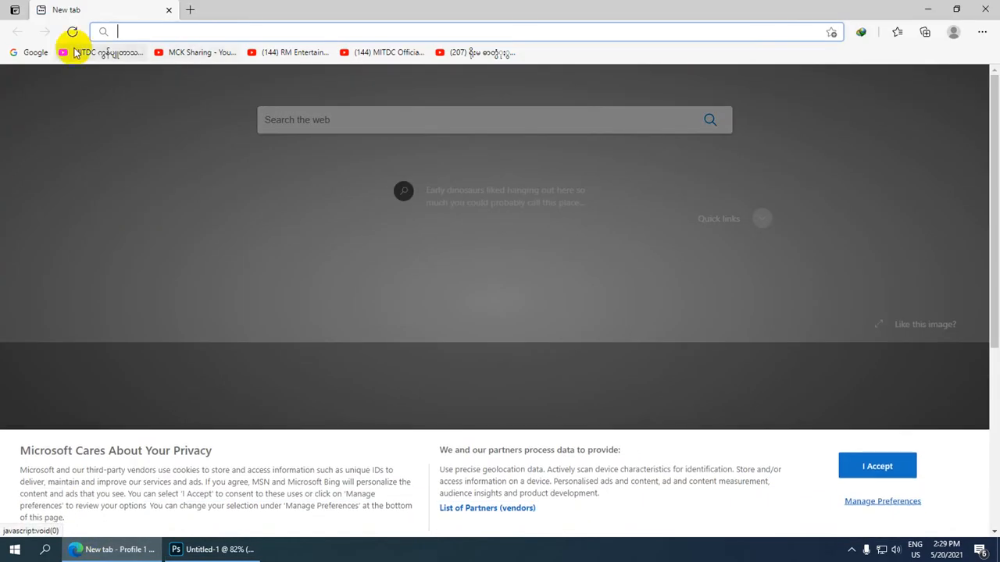
left_click(35, 52)
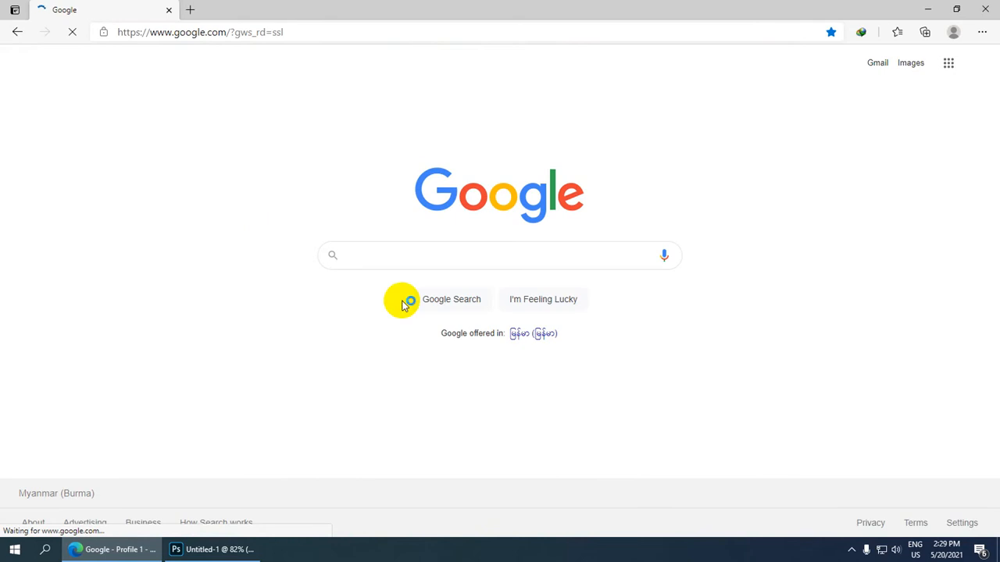
left_click(336, 244)
type("ww")
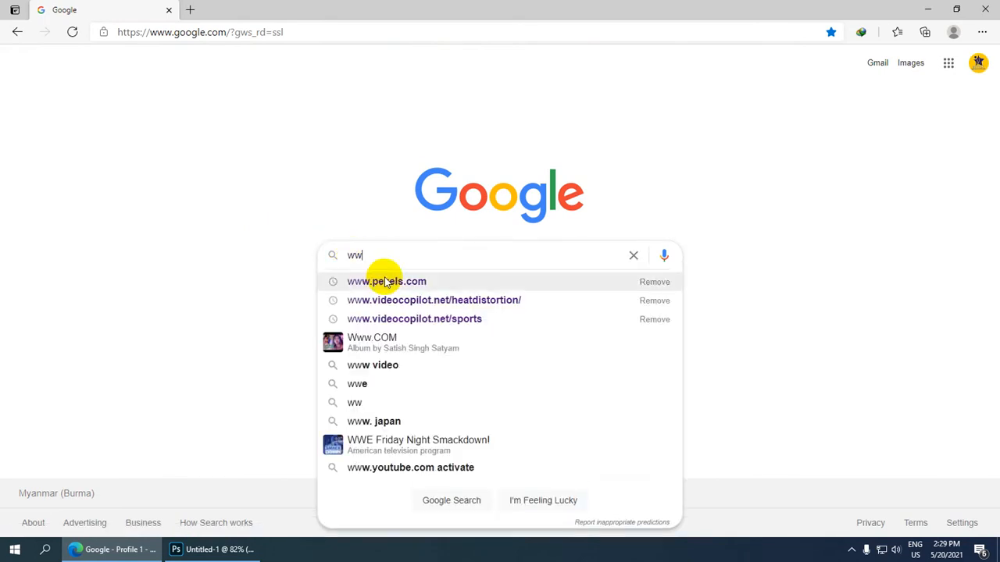
type("w")
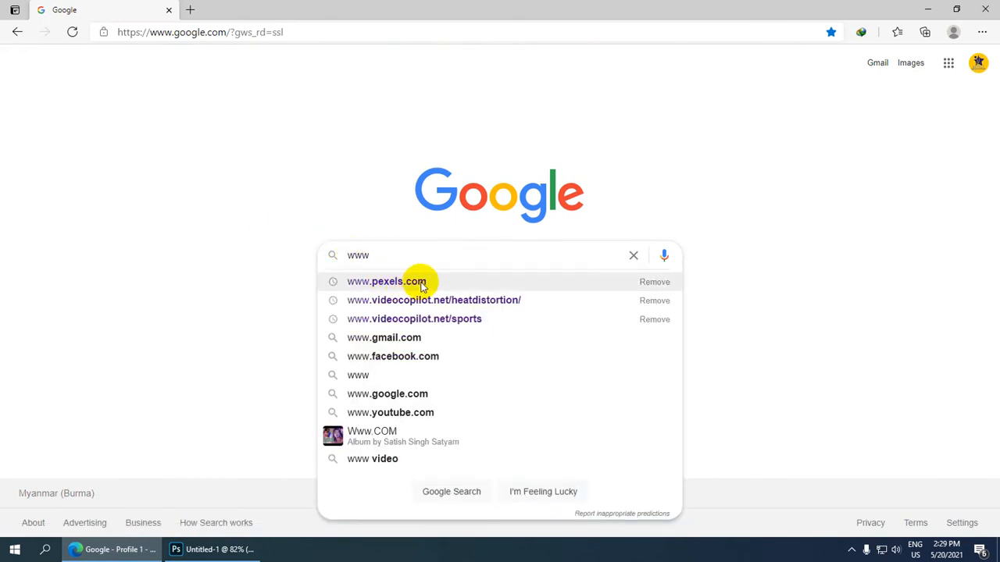
left_click(422, 284)
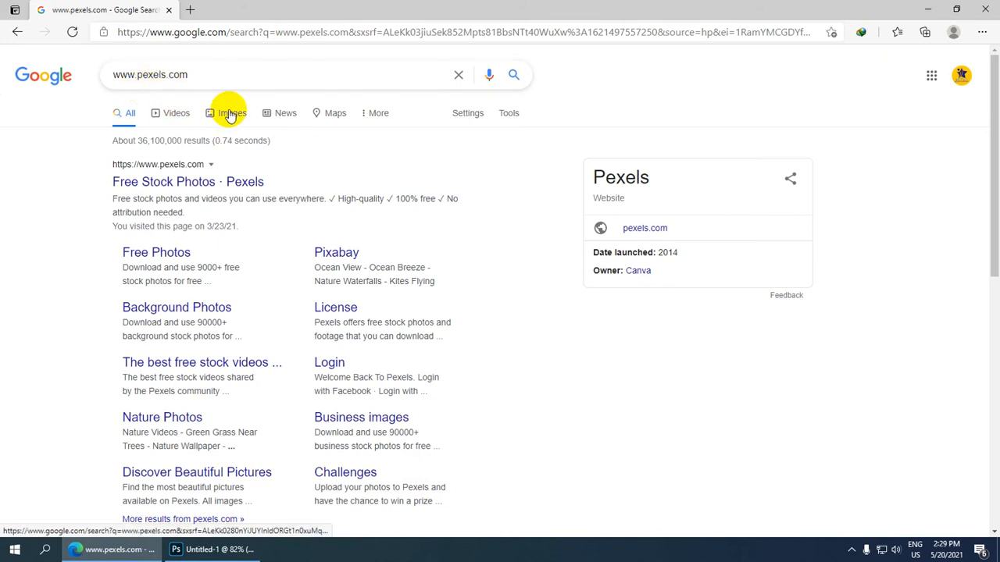
left_click(231, 115)
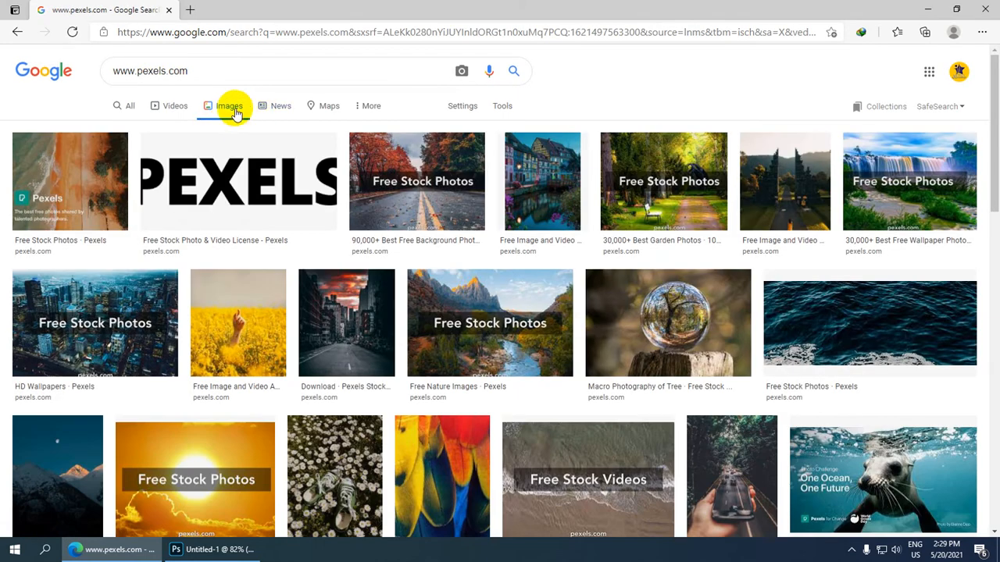
Replace the image search query with the suggested term "city vector".
left_click_drag(205, 70, 4, 72)
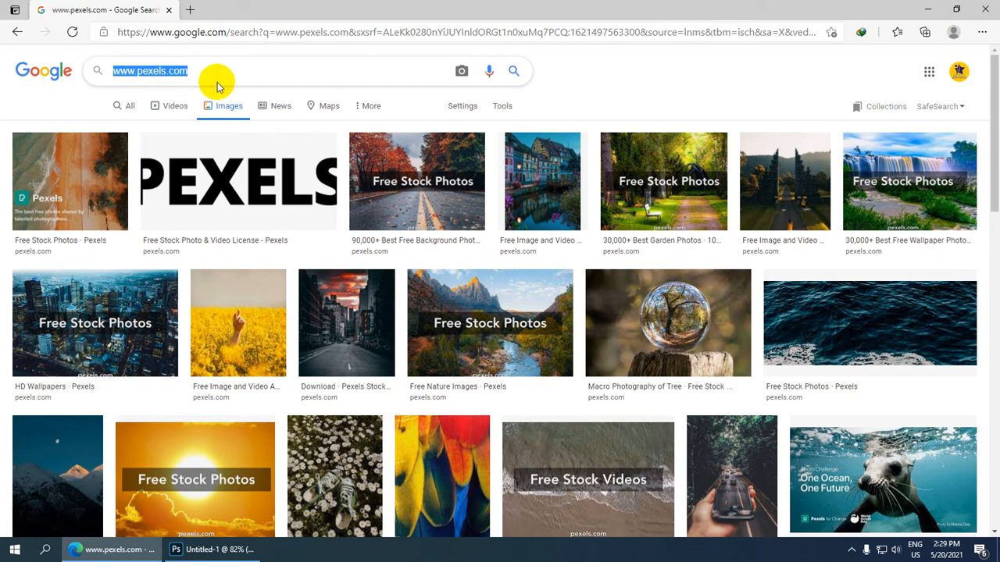
type("Ci")
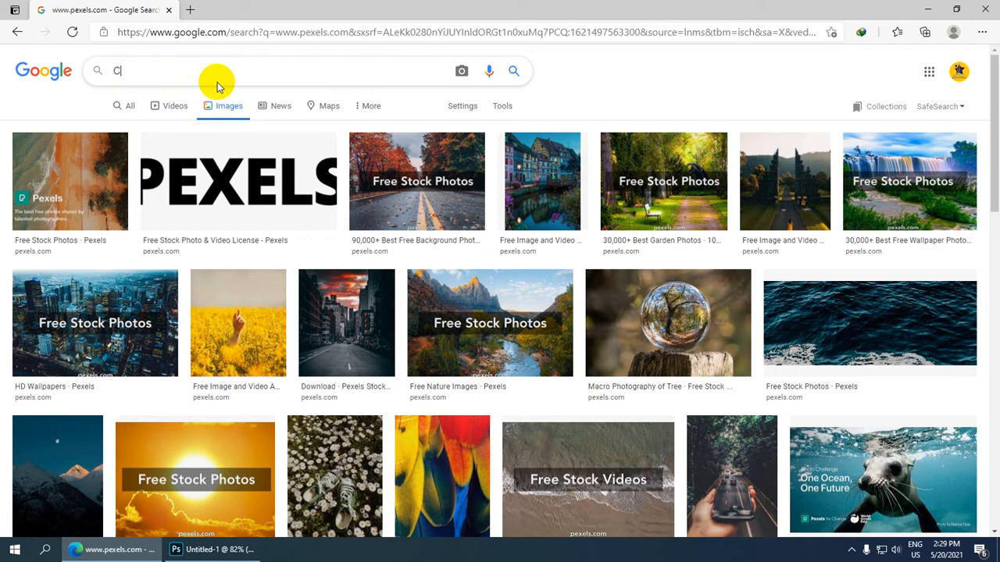
type("ty")
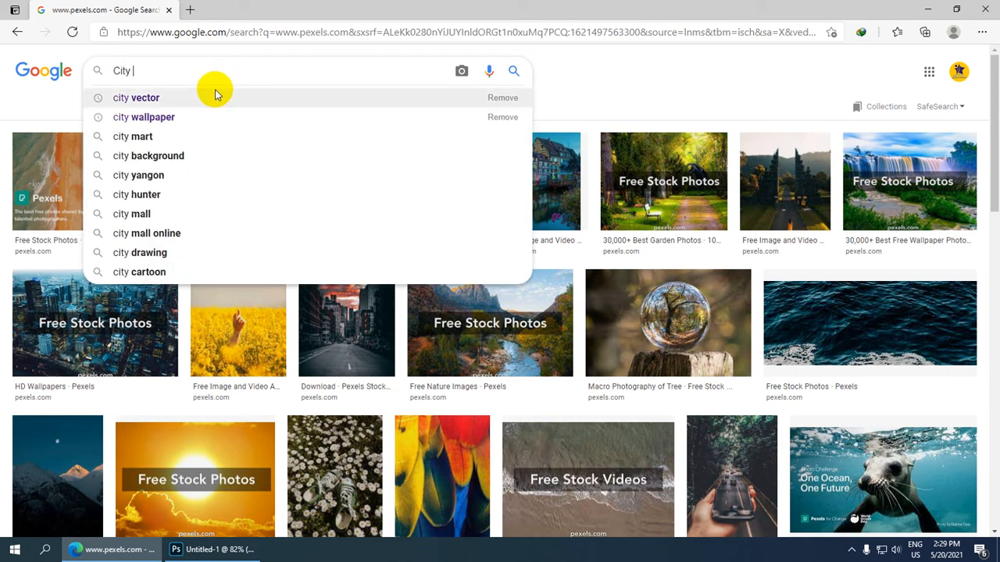
left_click(218, 98)
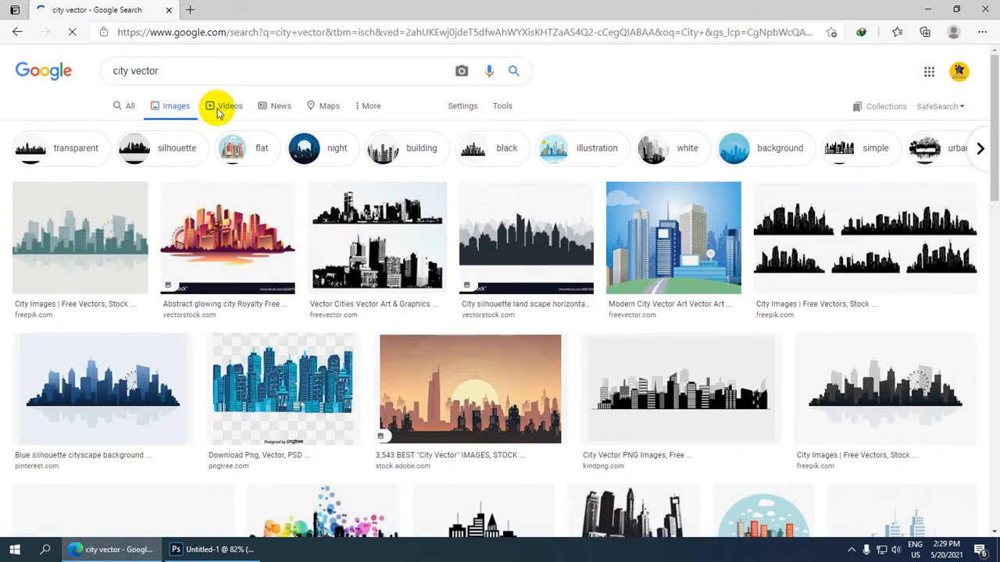
Browse the city vector image results for a suitable cityscape illustration.
scroll(533, 314, "down", 2)
scroll(549, 263, "down", 6)
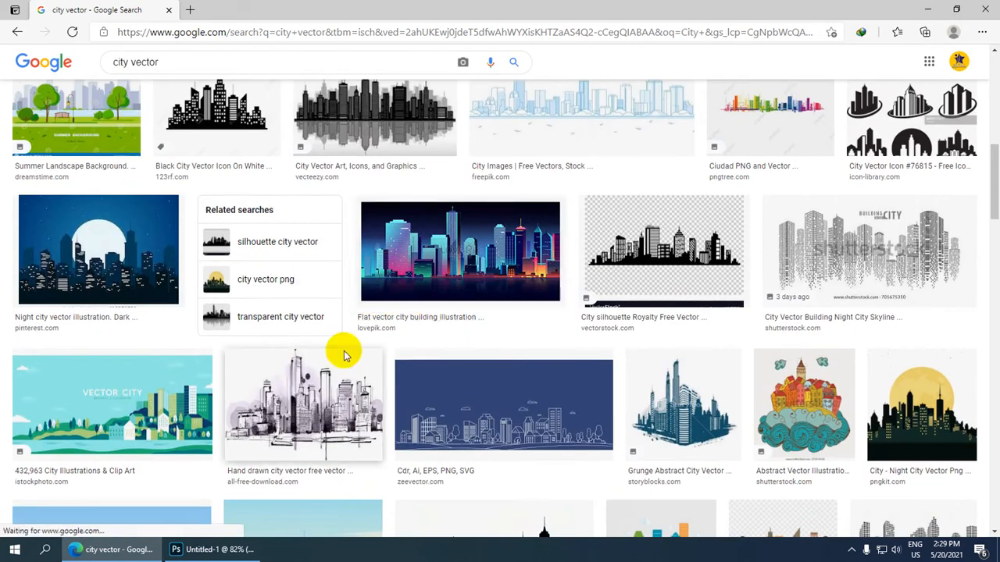
scroll(335, 268, "down", 6)
scroll(336, 284, "up", 1)
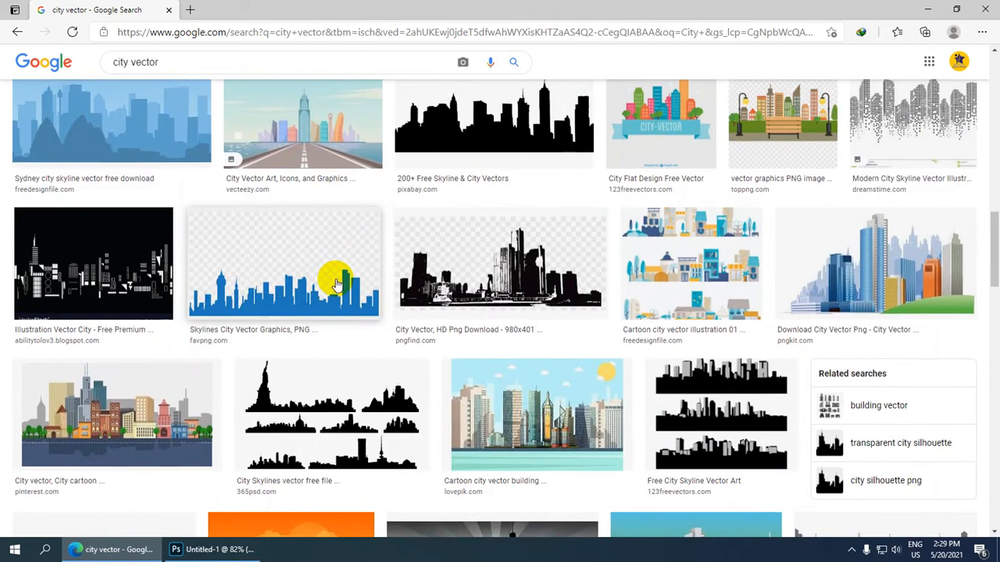
scroll(336, 284, "down", 4)
scroll(335, 257, "up", 4)
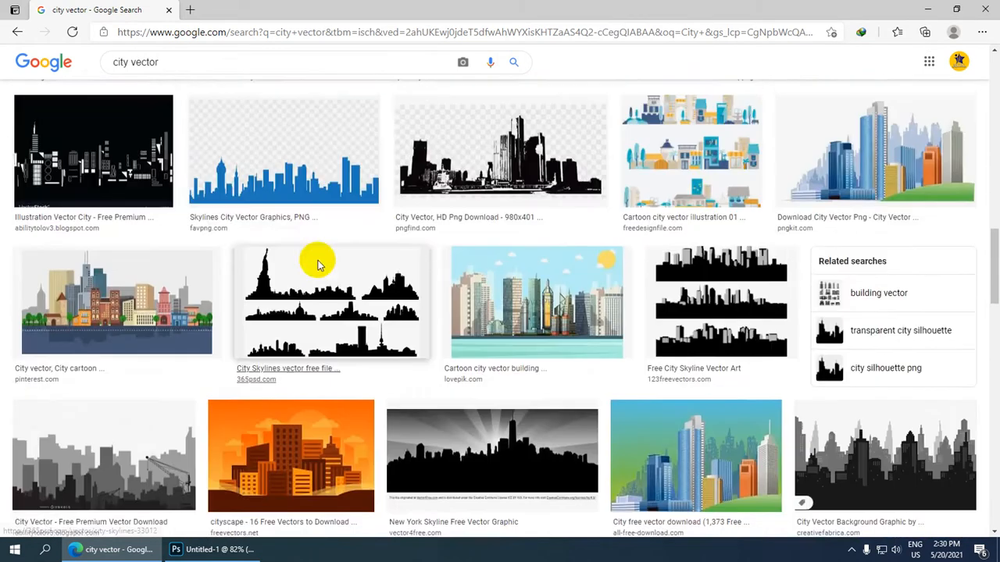
scroll(306, 261, "down", 2)
scroll(306, 258, "down", 2)
scroll(288, 281, "up", 4)
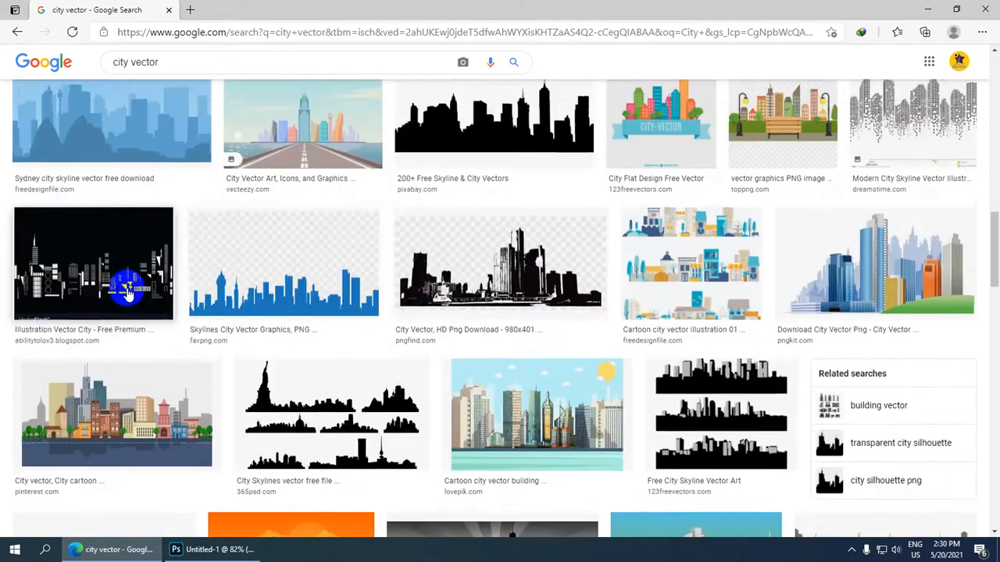
scroll(261, 324, "down", 2)
Switch to Photoshop and open the sea picture 02.jpg from the Desktop folder.
left_click(205, 549)
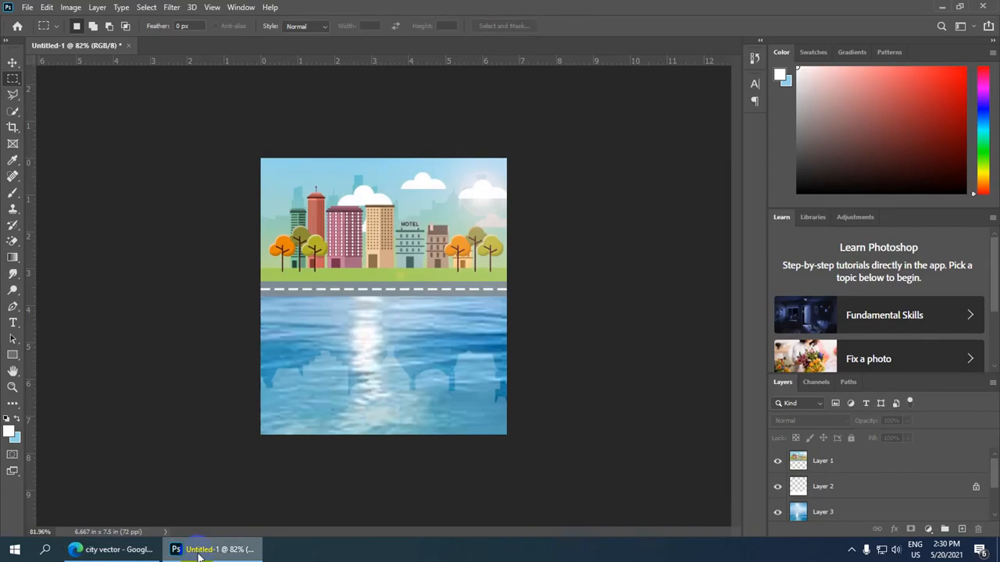
key("ctrl+plus")
scroll(362, 239, "down", 1)
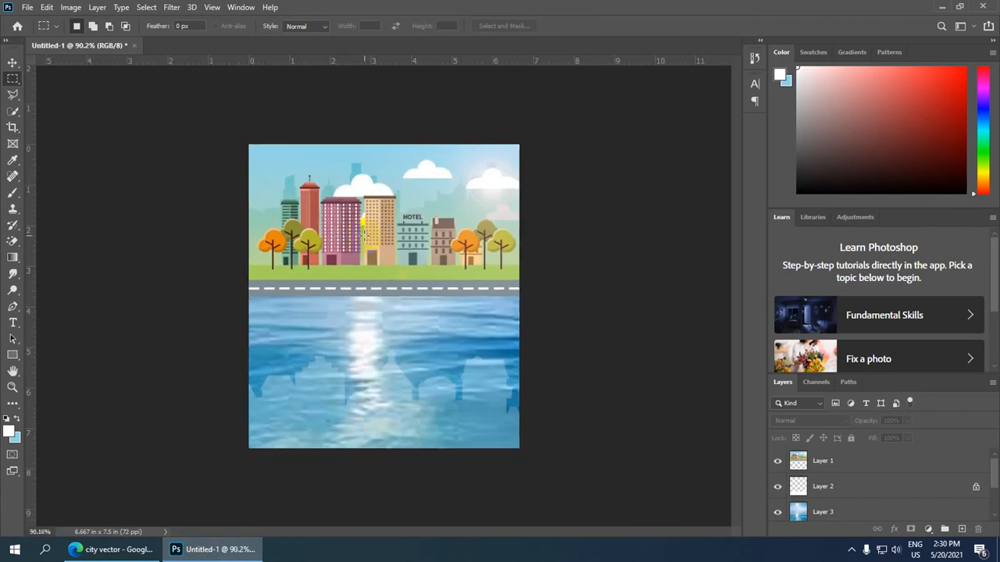
scroll(364, 232, "down", 1)
scroll(364, 232, "up", 3)
scroll(364, 232, "down", 1)
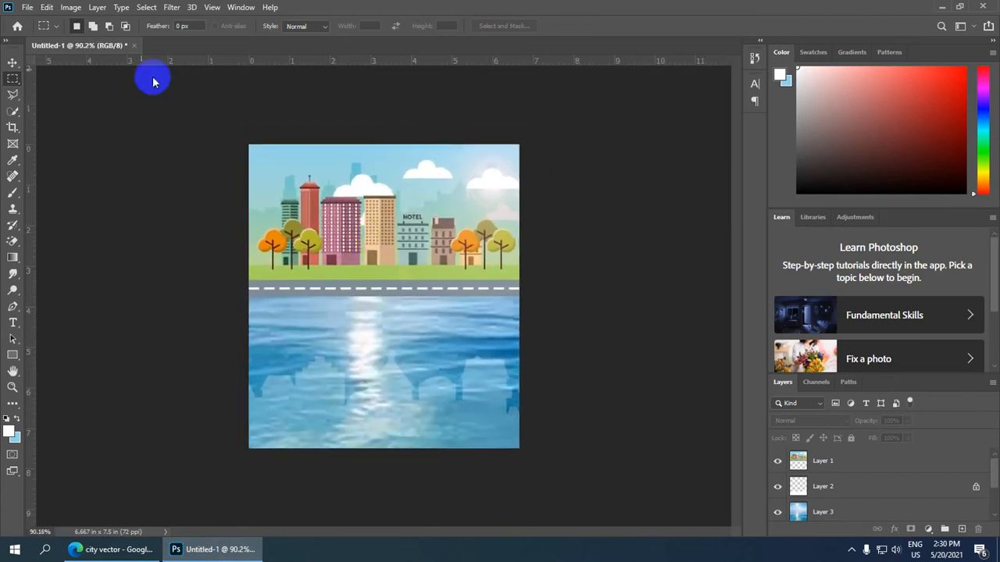
left_click(28, 8)
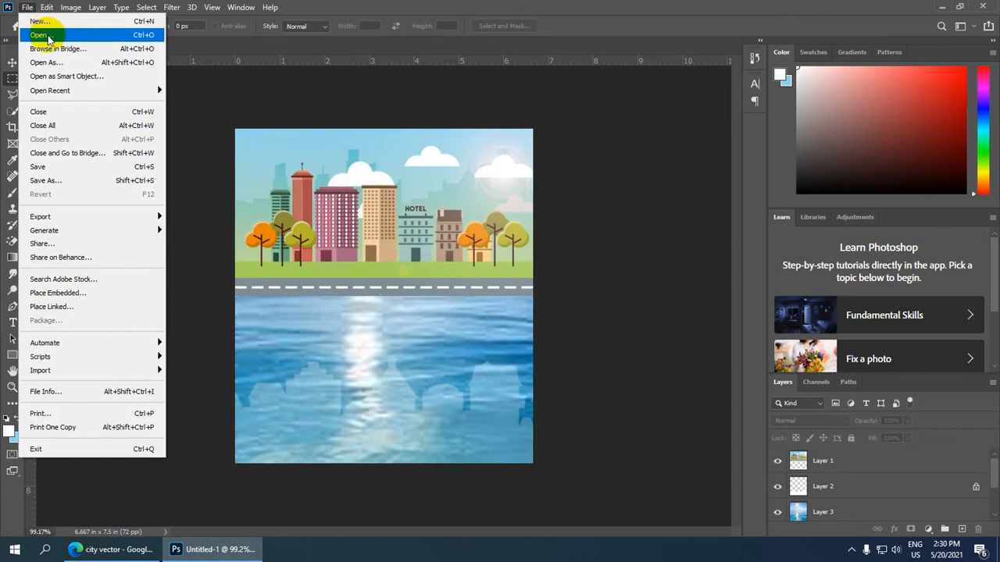
left_click(43, 35)
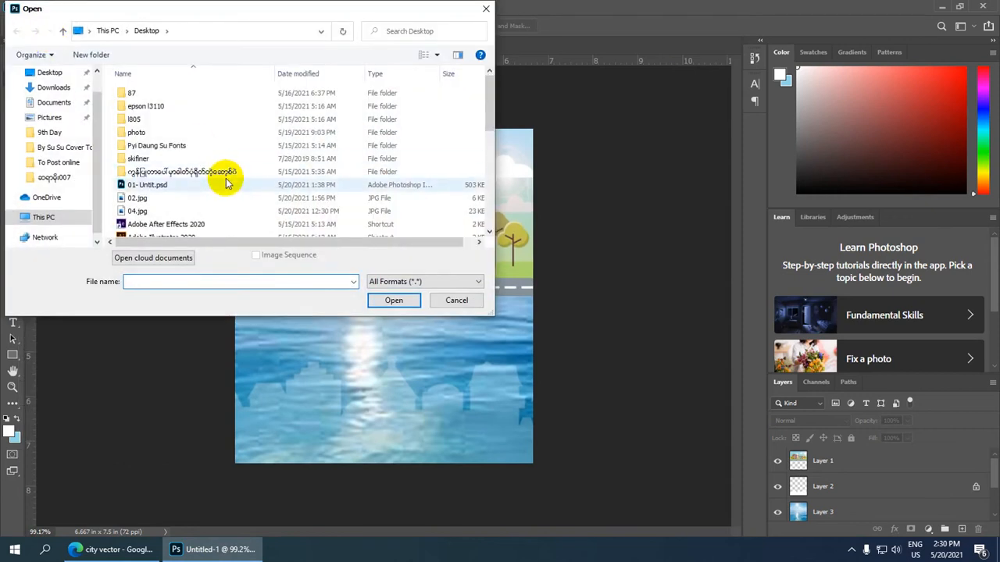
scroll(225, 195, "down", 1)
scroll(223, 196, "up", 1)
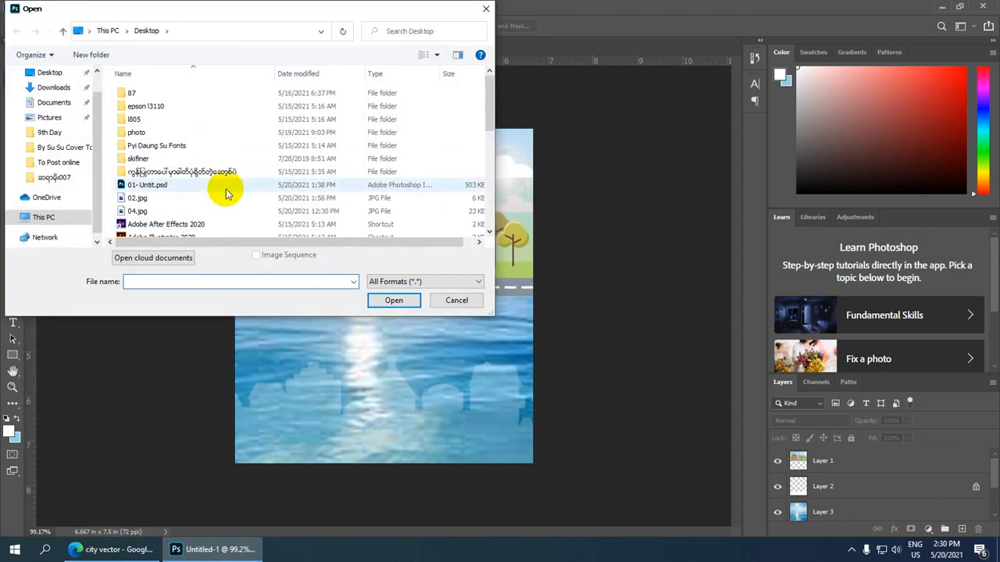
left_click(220, 203)
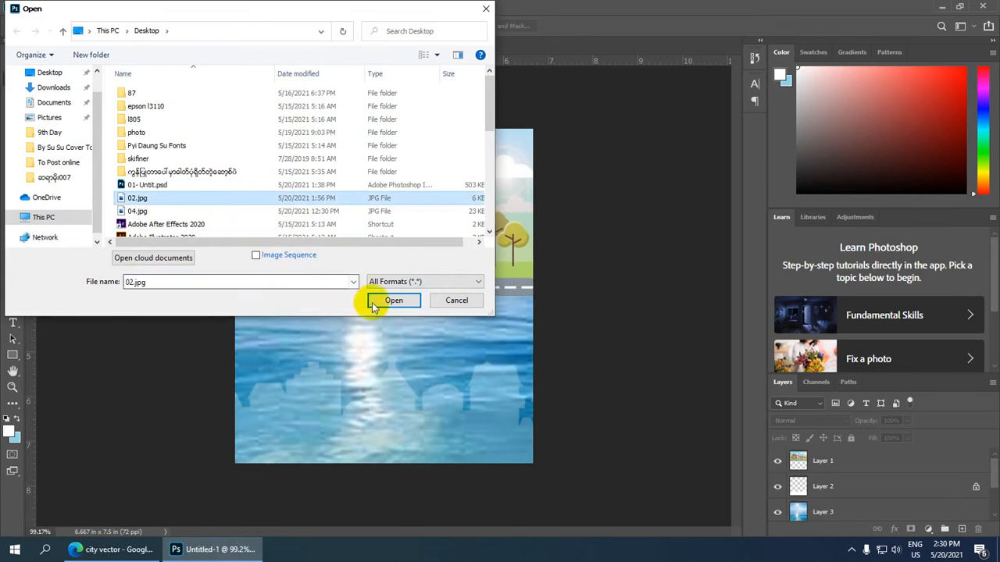
left_click(392, 303)
Open the city illustration 04.jpg as another document.
scroll(390, 300, "up", 1)
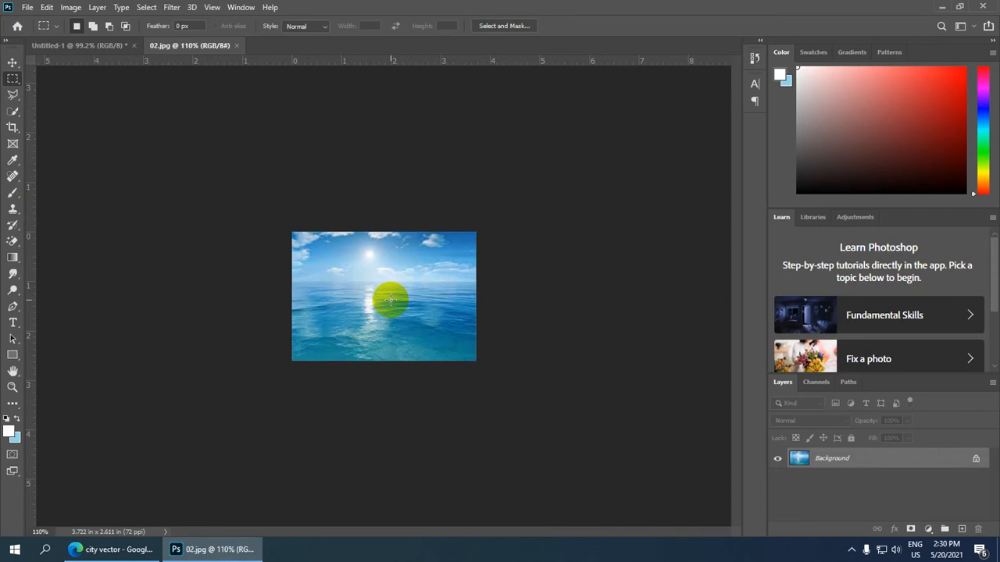
scroll(390, 299, "up", 5)
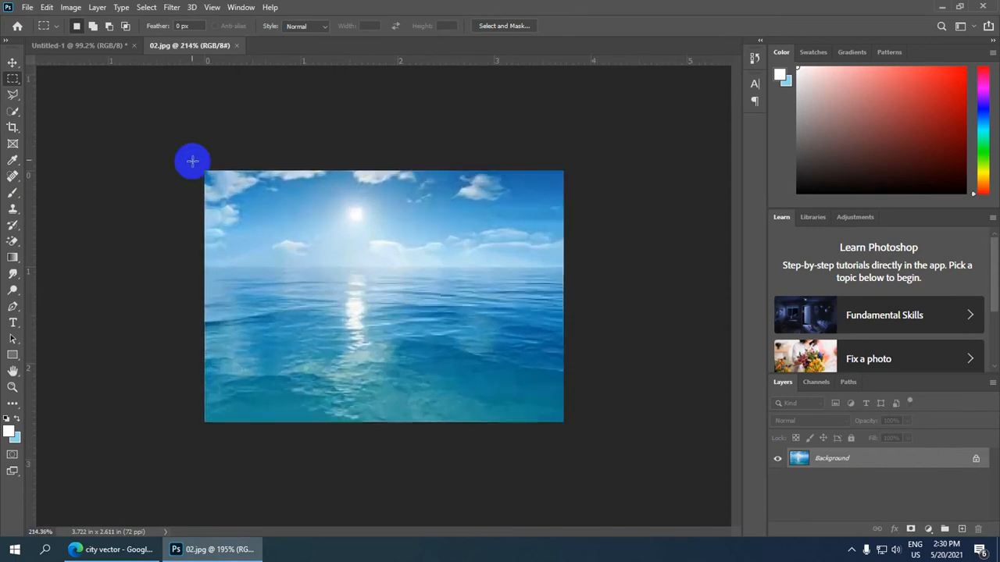
scroll(192, 161, "down", 2)
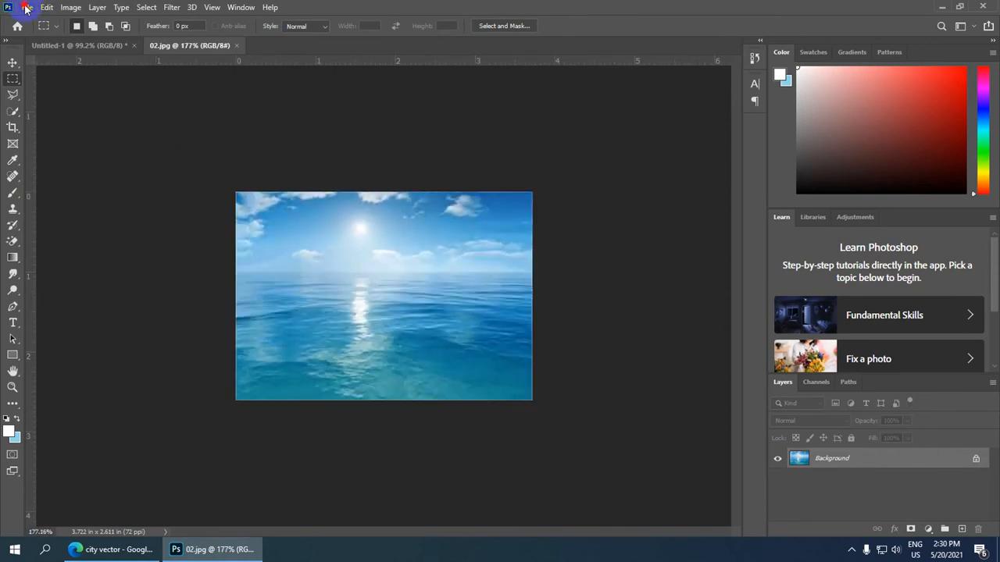
left_click(25, 8)
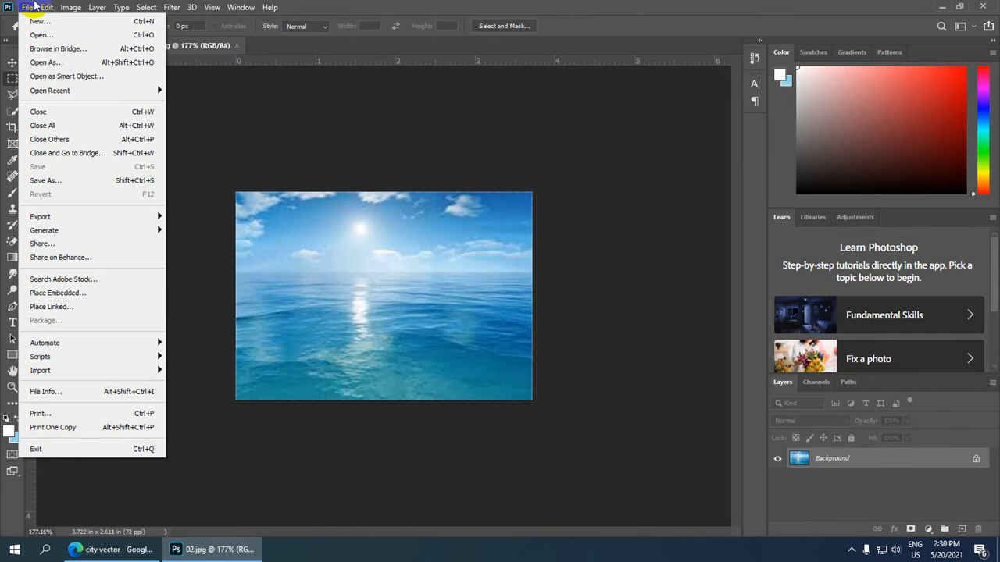
left_click(339, 134)
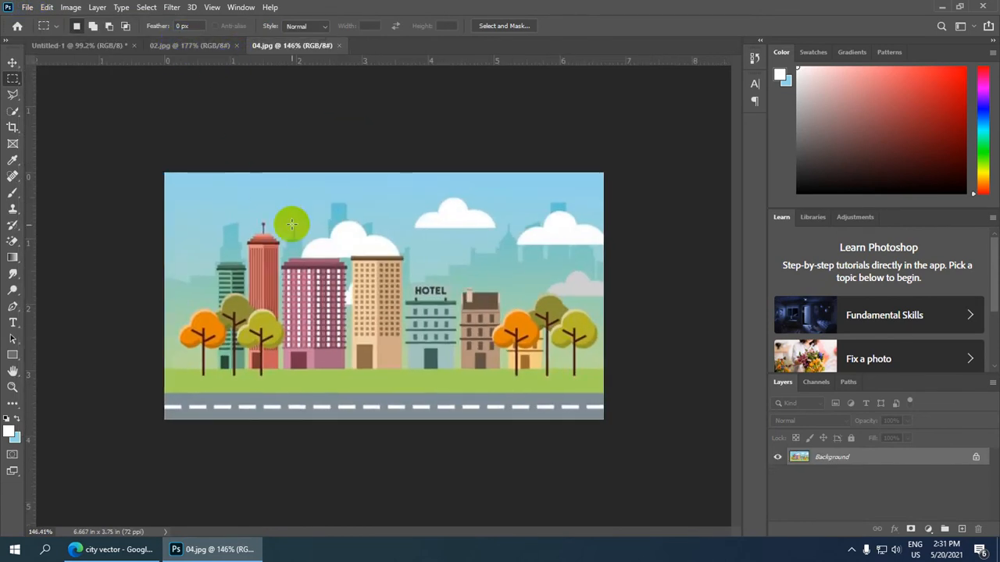
Check the width, height and resolution of 04.jpg in the Image Size dialog, and close it without applying changes.
scroll(428, 244, "up", 2)
scroll(214, 157, "down", 1)
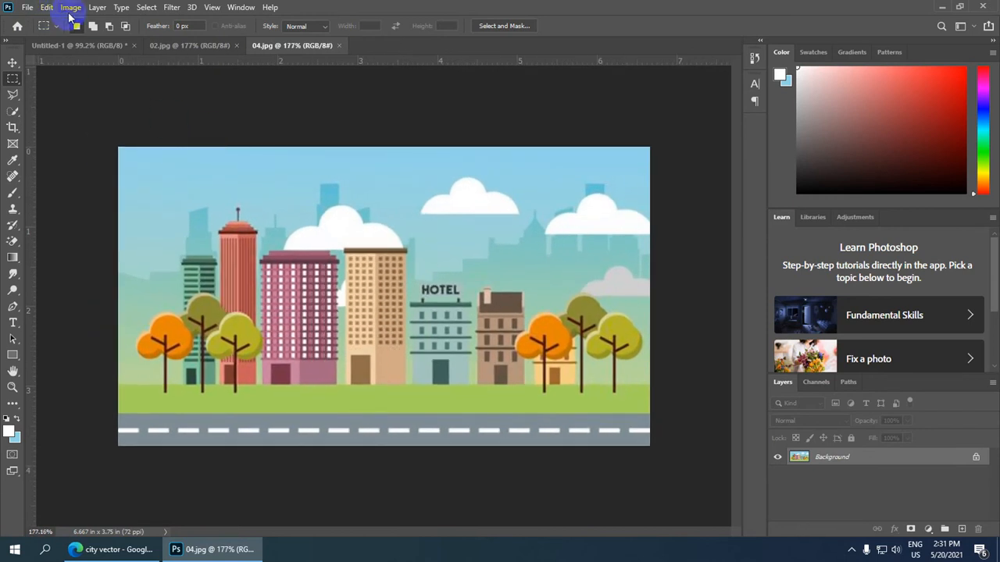
left_click(216, 205)
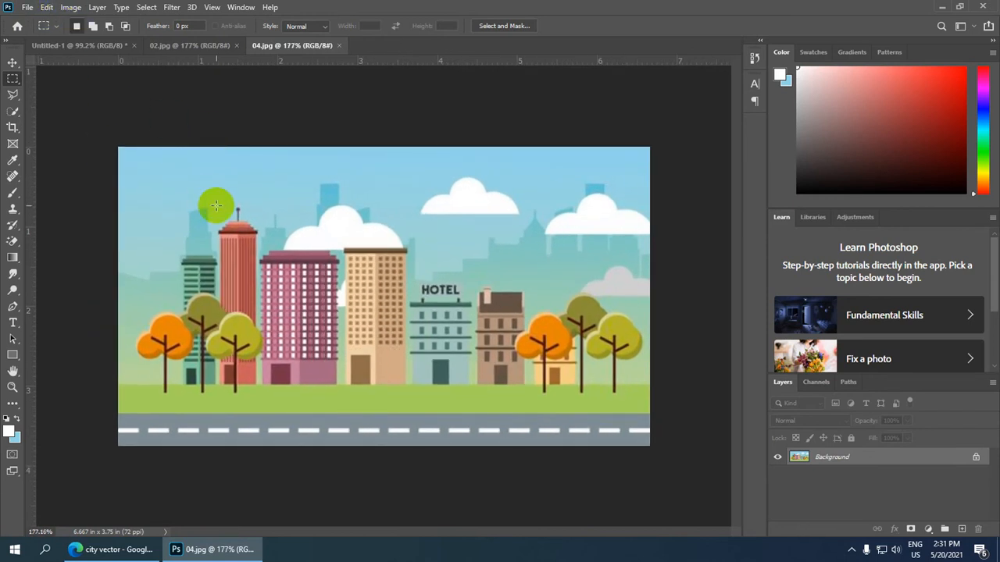
key("ctrl+alt+i")
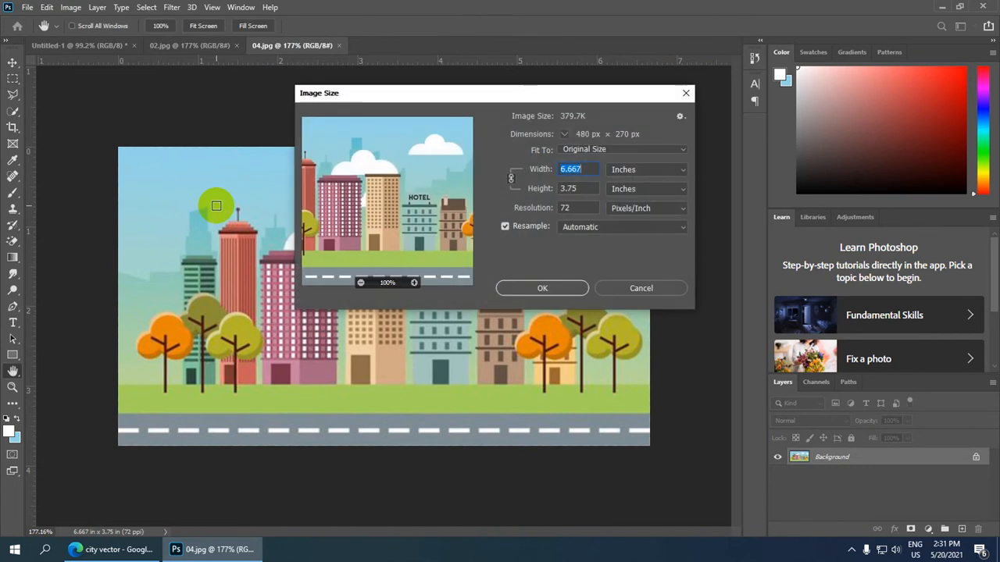
key("Down")
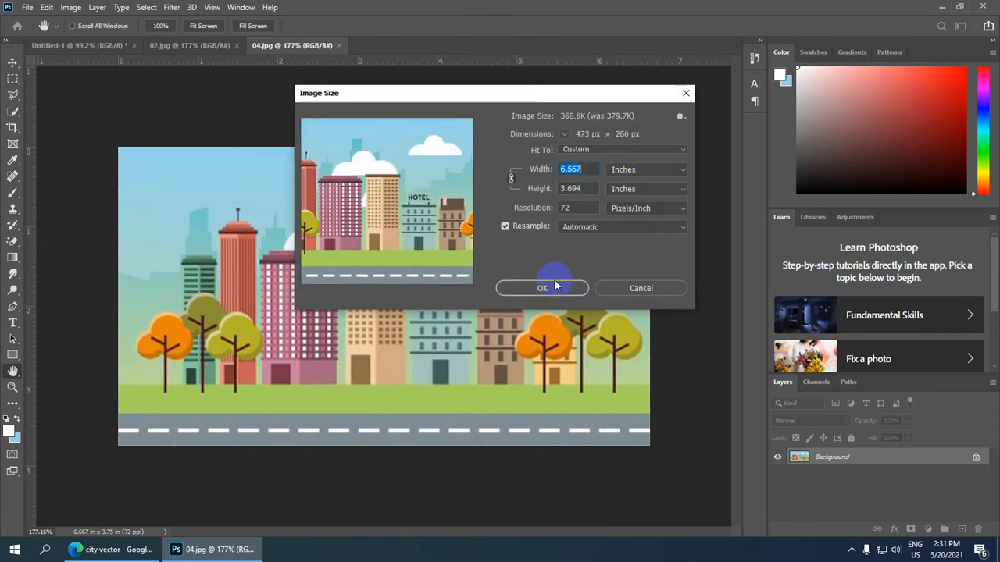
left_click(641, 288)
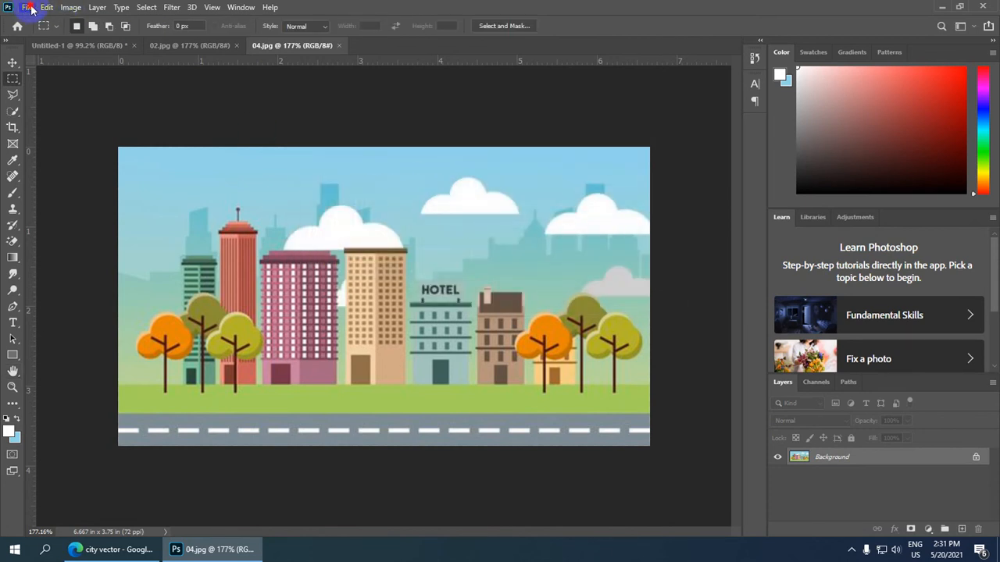
Create a new RGB document from the Print presets, 6.667 inches wide and 3.75 inches high at 72 pixels/inch.
left_click(28, 8)
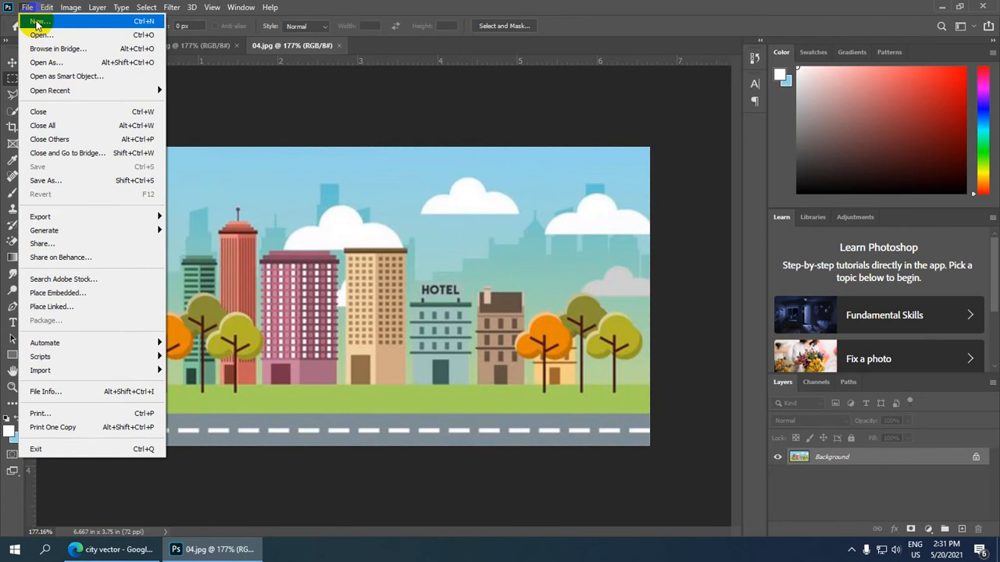
left_click(36, 22)
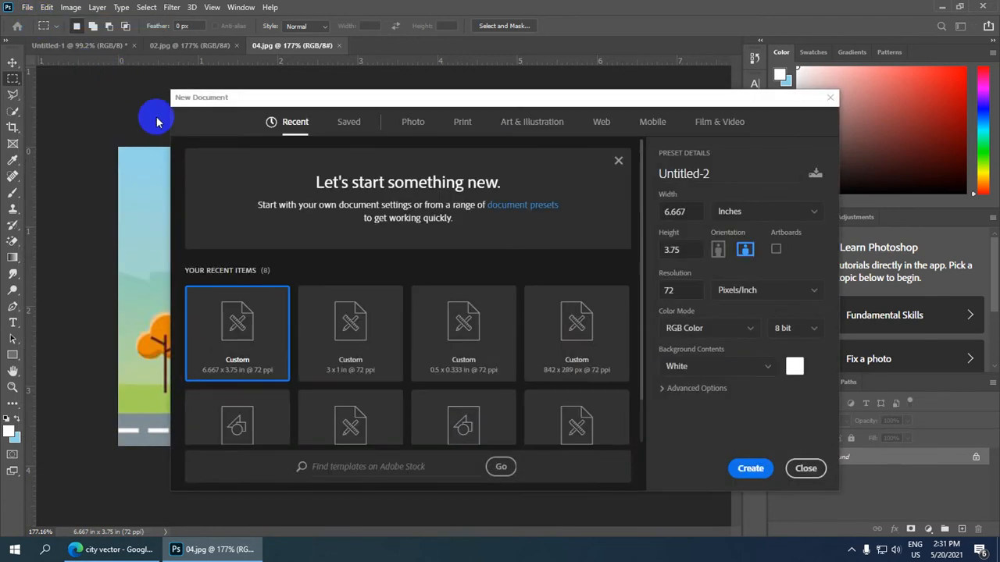
left_click(460, 125)
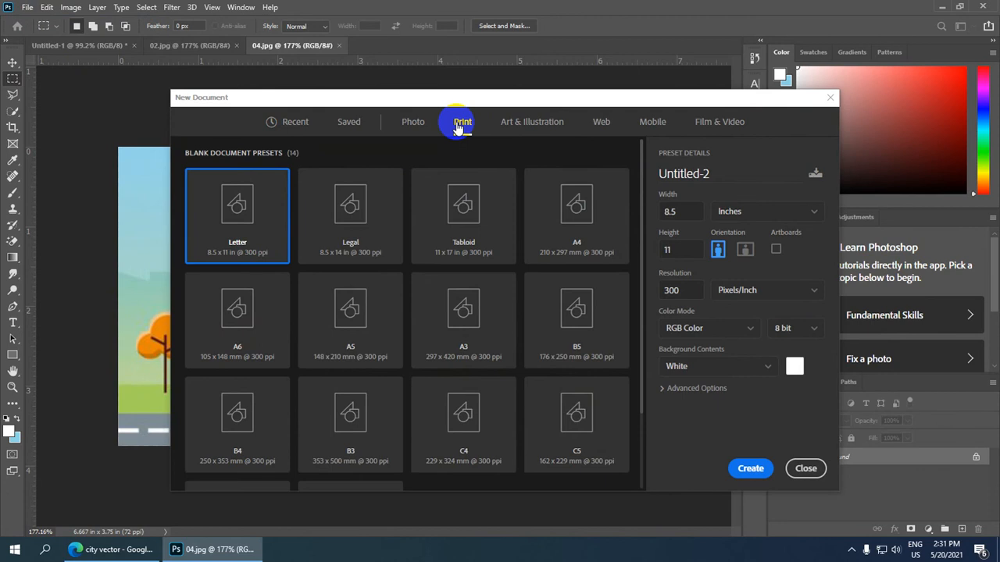
left_click(674, 209)
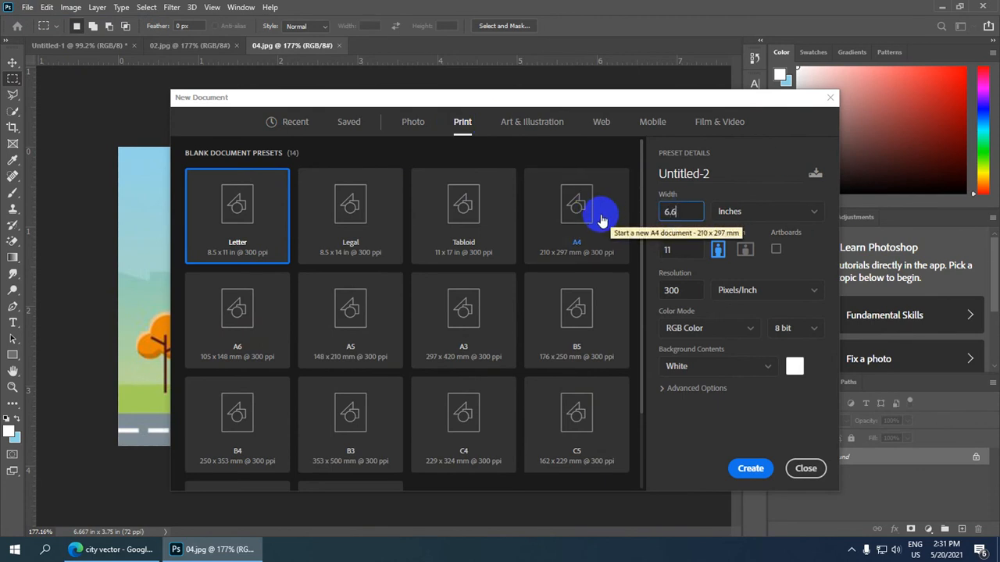
type("6.667")
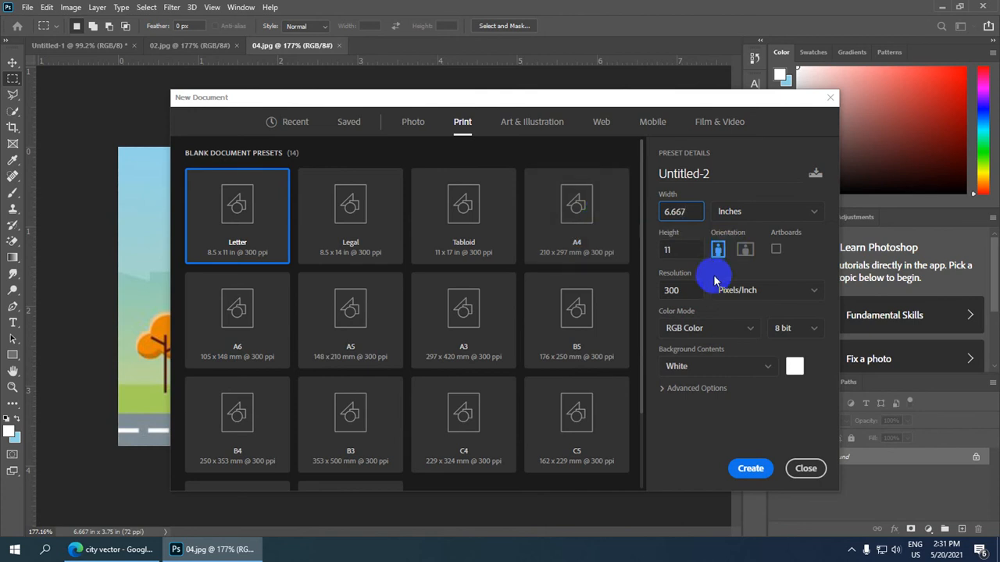
key("Tab")
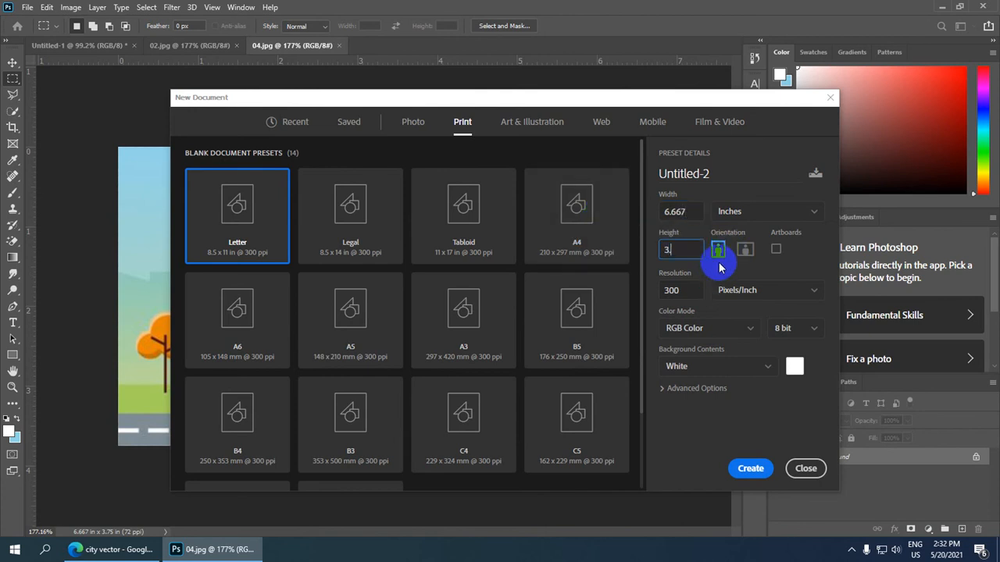
type("3.75")
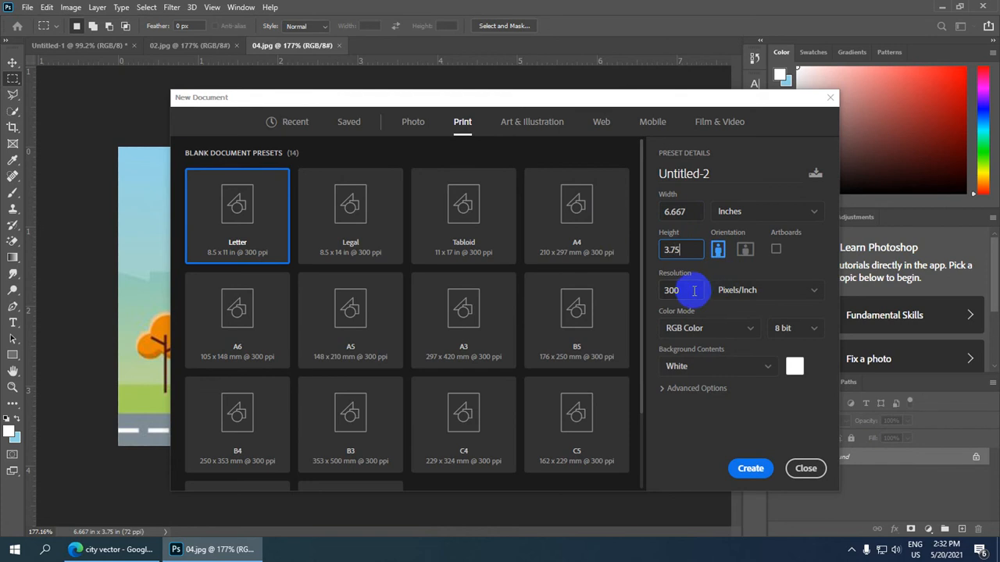
key("Tab")
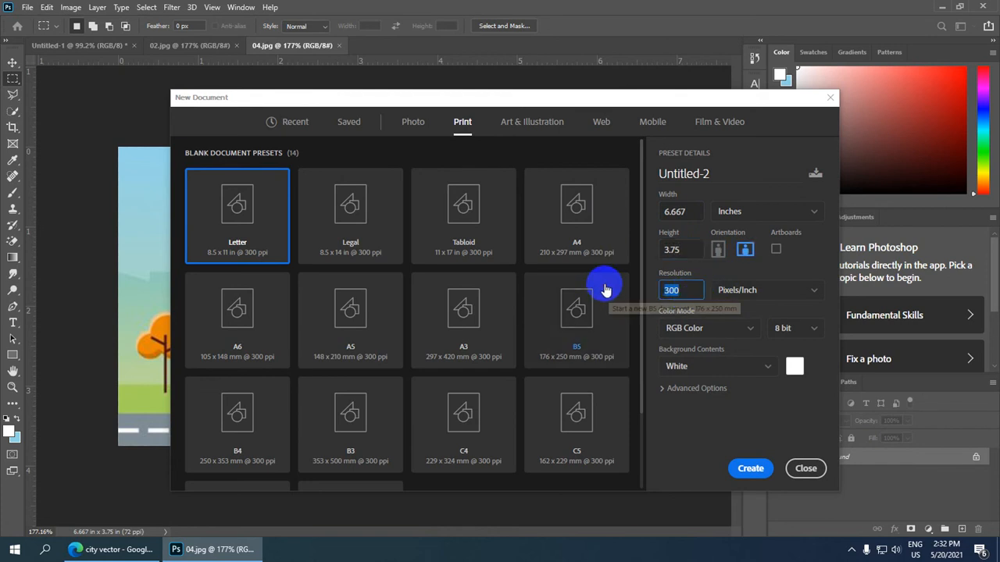
type("72")
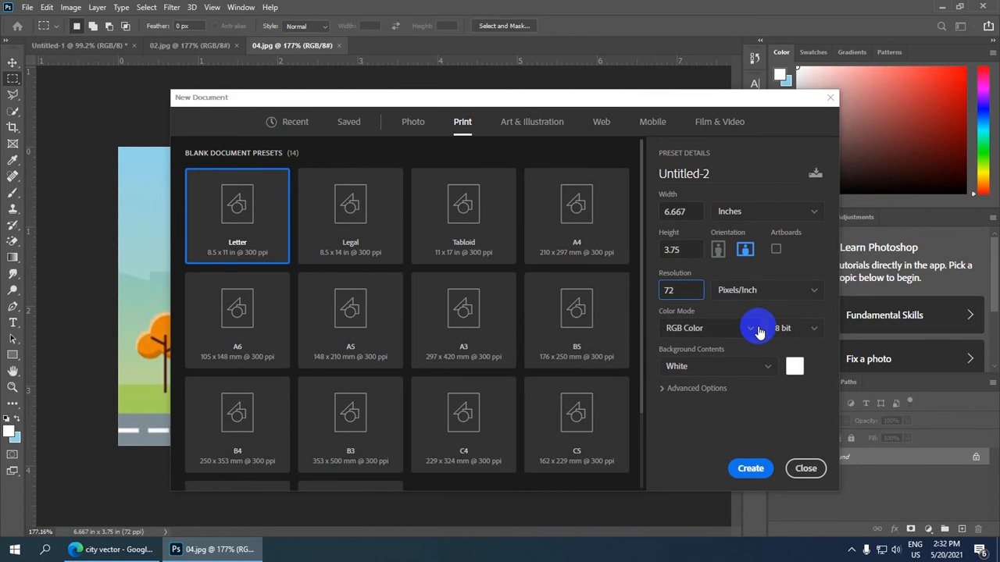
left_click(750, 469)
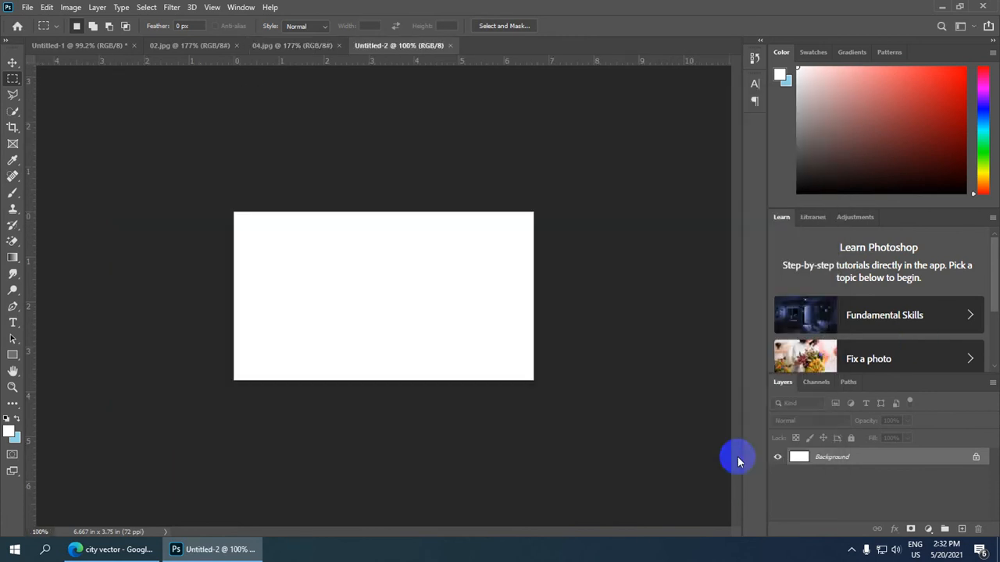
scroll(412, 329, "up", 2)
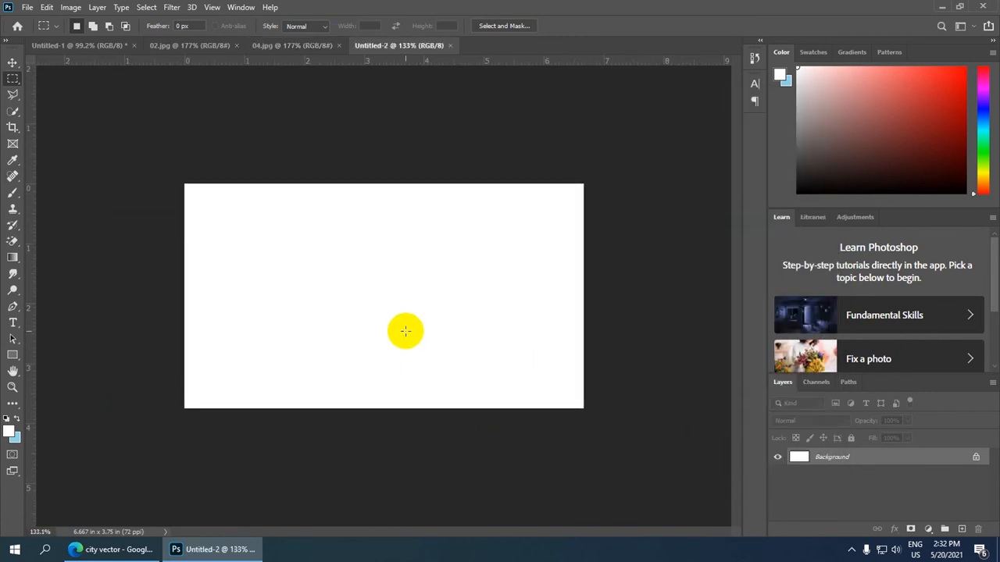
Switch to 04.jpg and duplicate its Background layer.
left_click(290, 47)
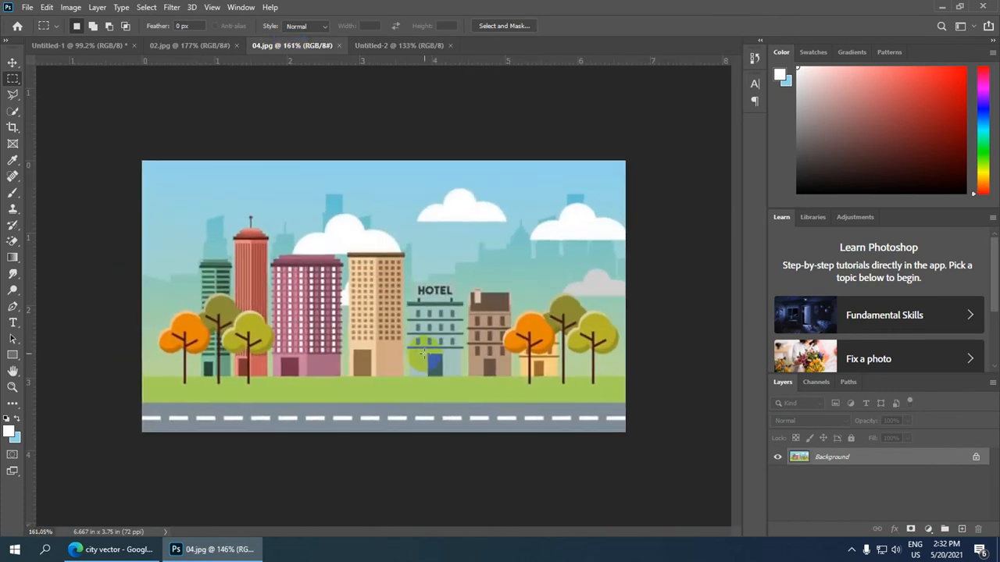
scroll(421, 368, "down", 1)
key("ctrl+j")
scroll(422, 375, "down", 1)
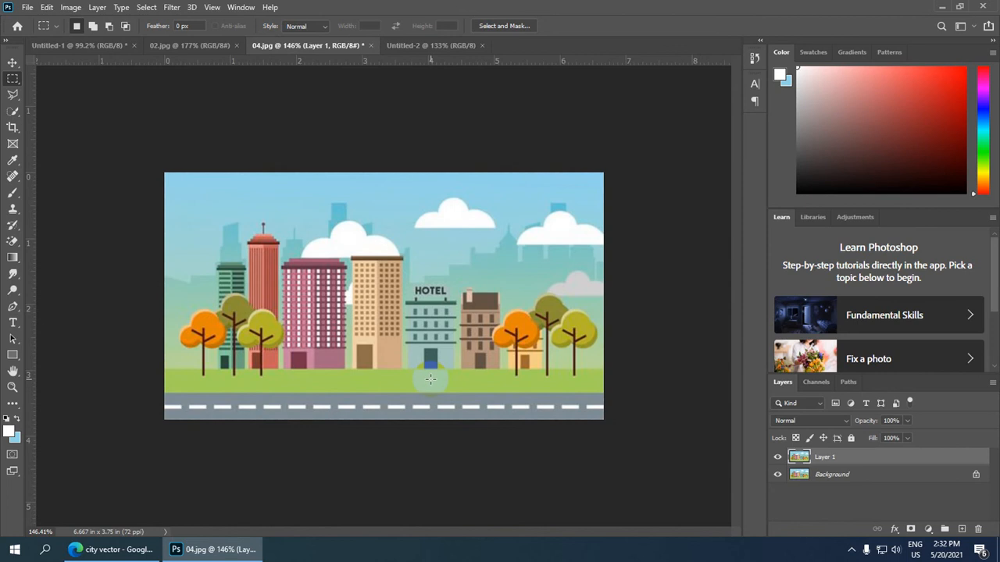
Move the duplicated city layer into the Untitled-2 document and nudge it down until it covers the canvas exactly.
left_click(13, 62)
scroll(499, 354, "down", 1)
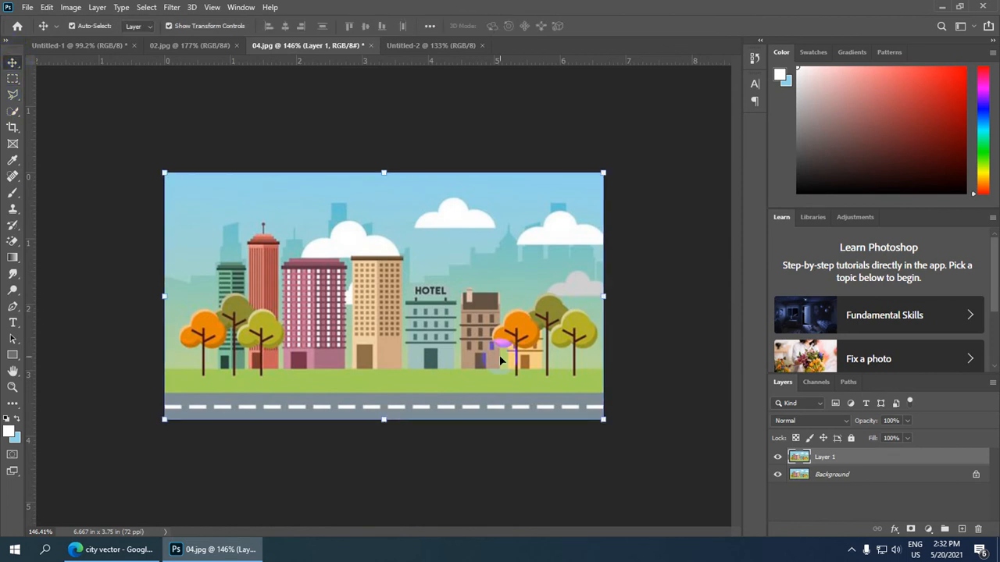
left_click_drag(399, 275, 393, 313)
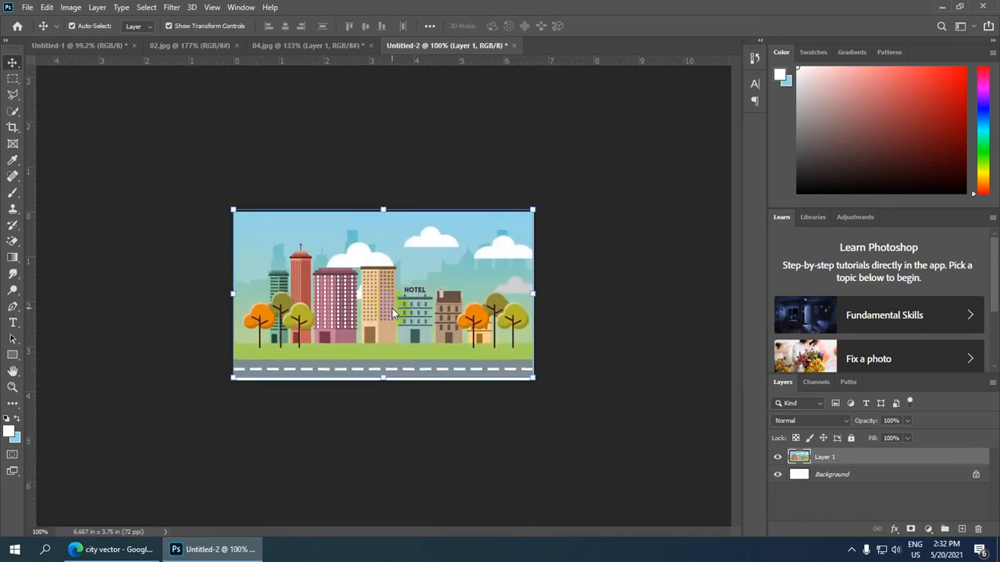
key("Down")
key("Down")
key("Down")
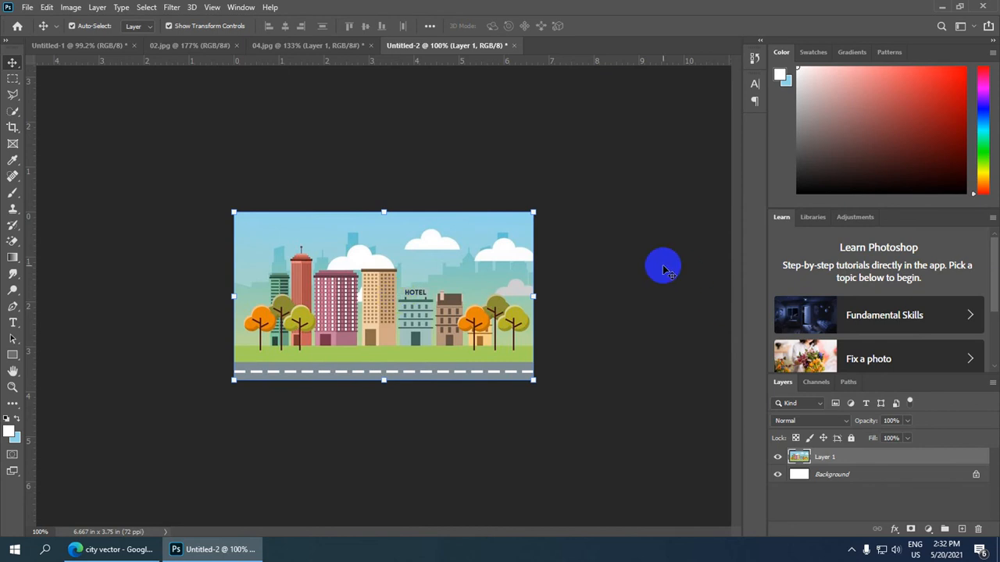
left_click(633, 266)
scroll(464, 316, "down", 2)
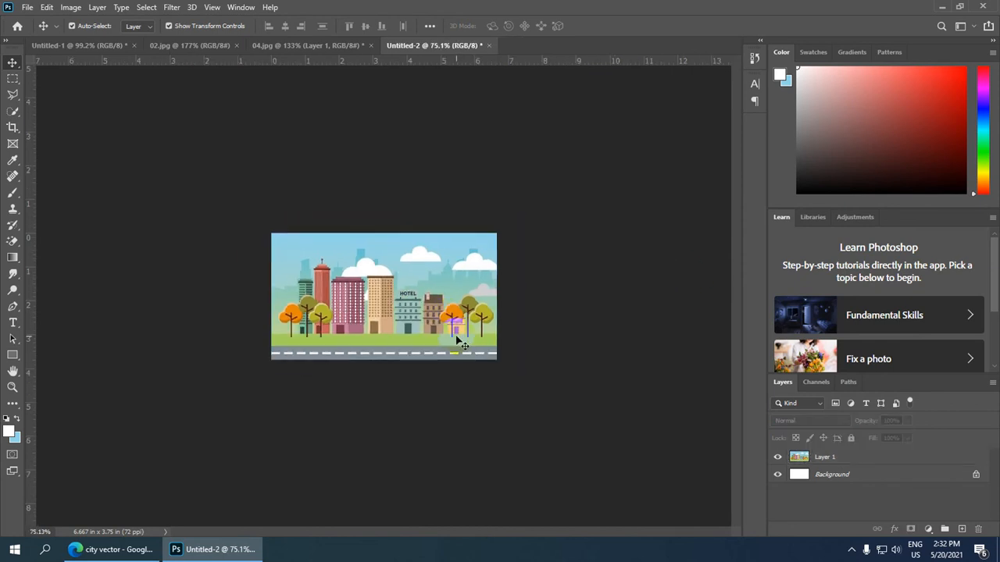
scroll(461, 344, "up", 3)
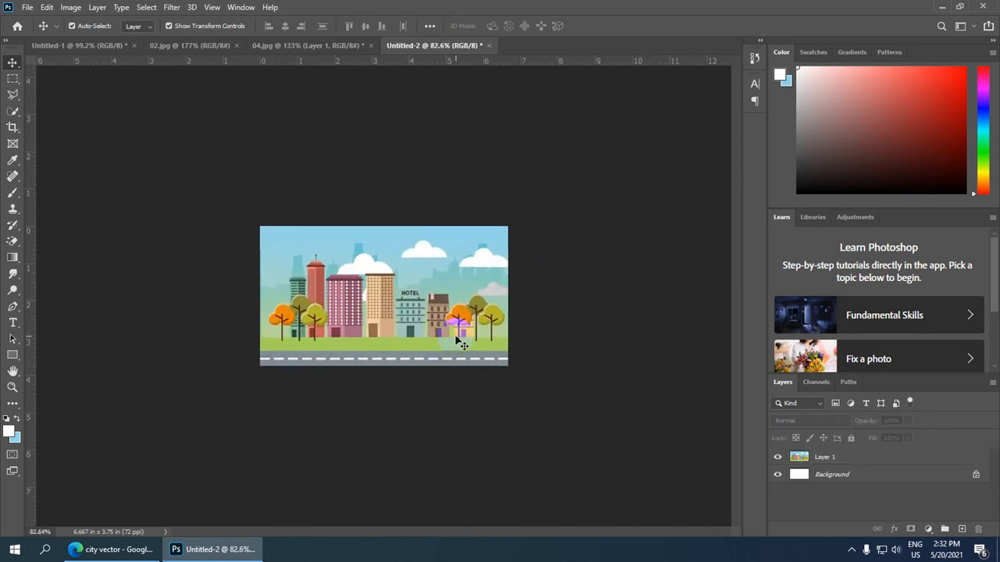
scroll(461, 343, "down", 1)
scroll(461, 343, "up", 1)
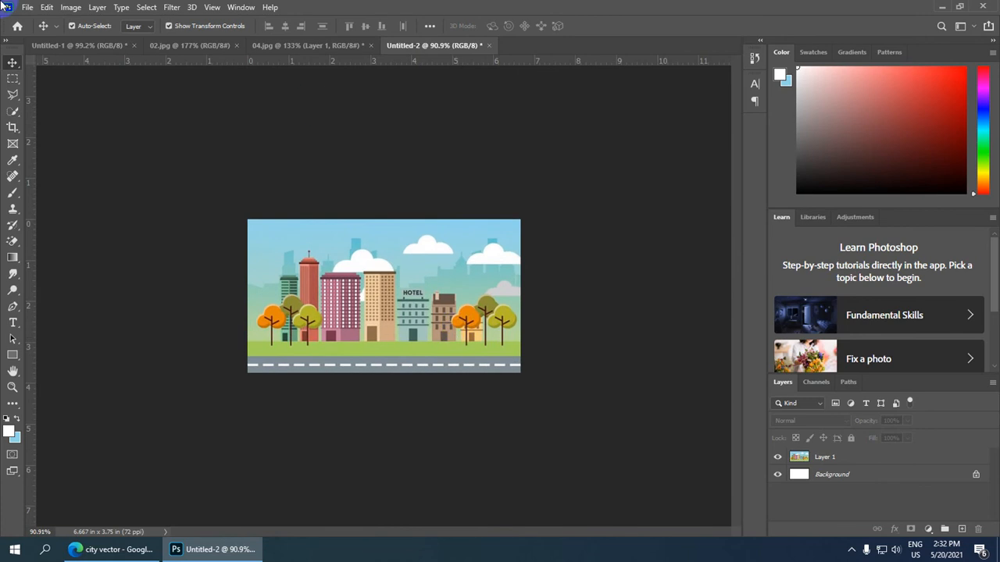
In the Canvas Size settings of Untitled-2, enter a relative height of 100 and switch the units to Percent.
left_click(71, 8)
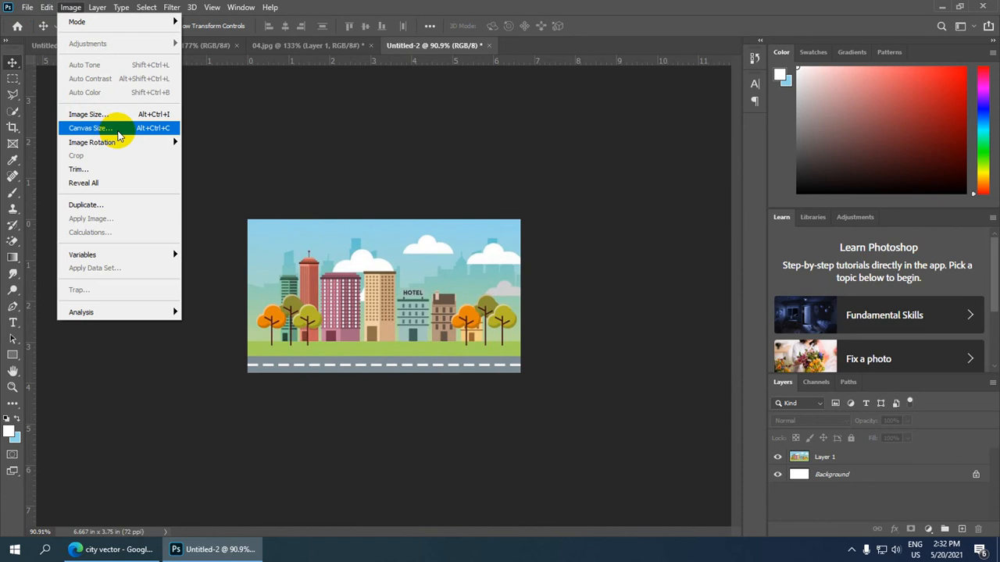
left_click(117, 134)
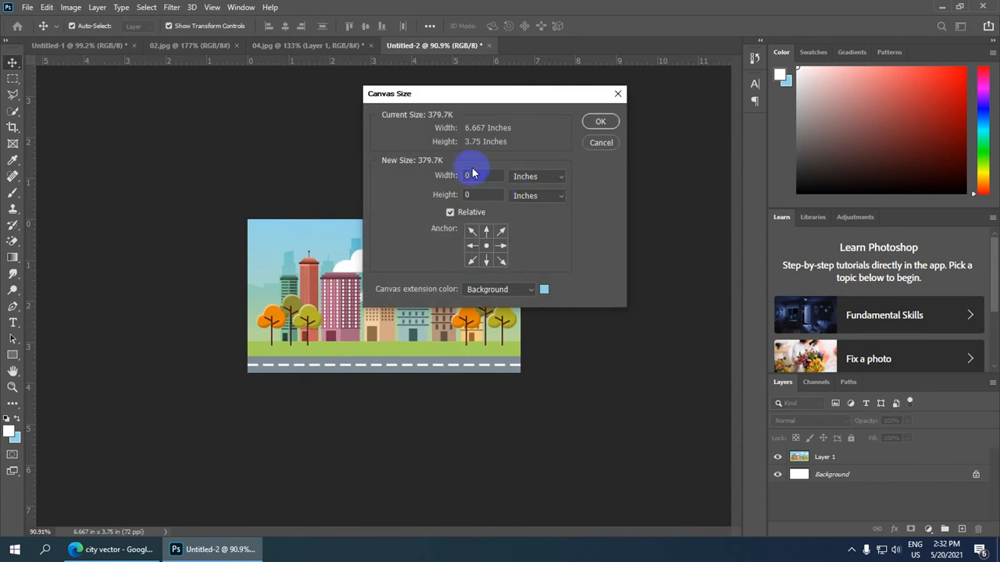
double_click(478, 196)
type("100")
left_click(561, 175)
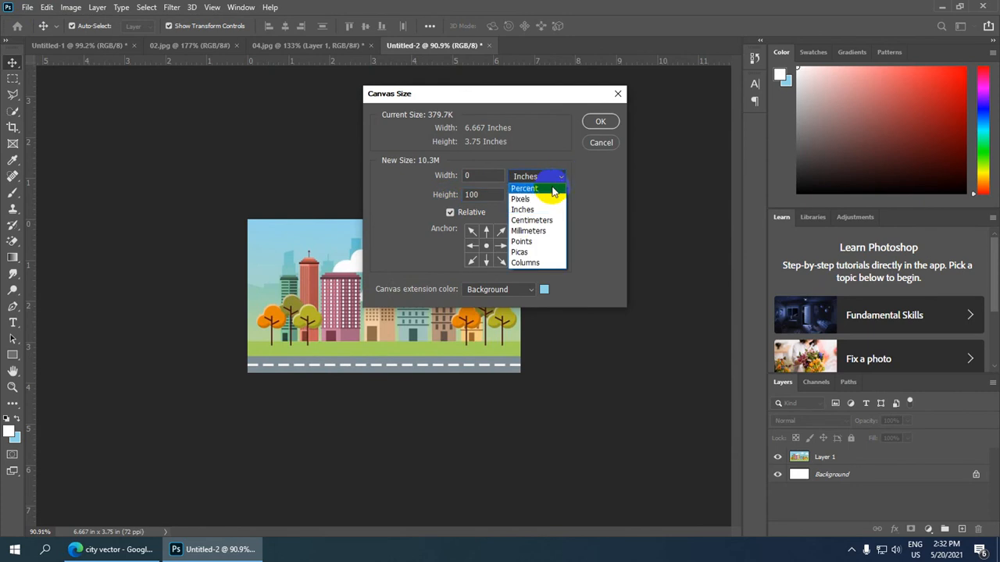
left_click(552, 192)
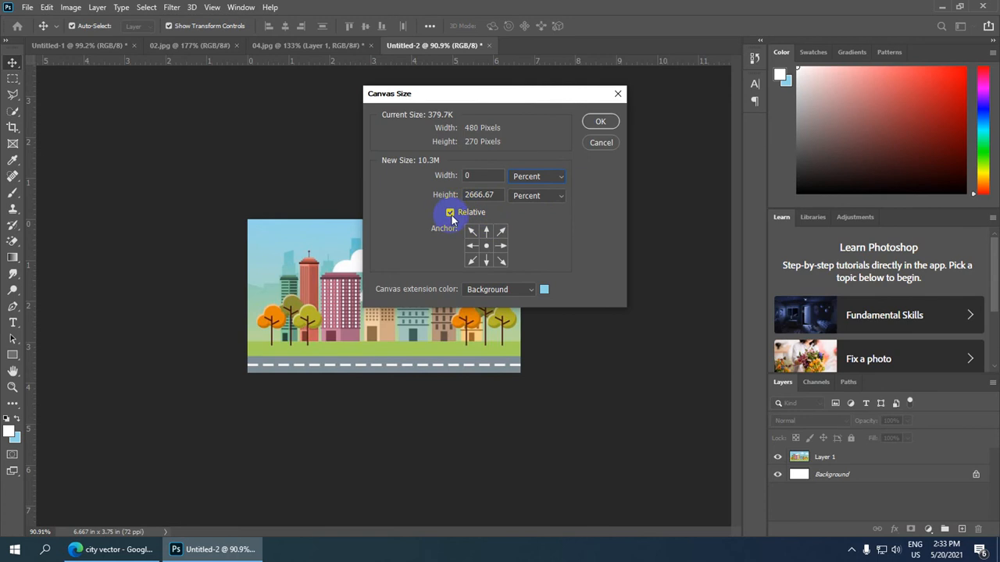
Anchor the canvas at the top centre, choose Foreground as the extension colour, and apply the canvas extension.
left_click(485, 231)
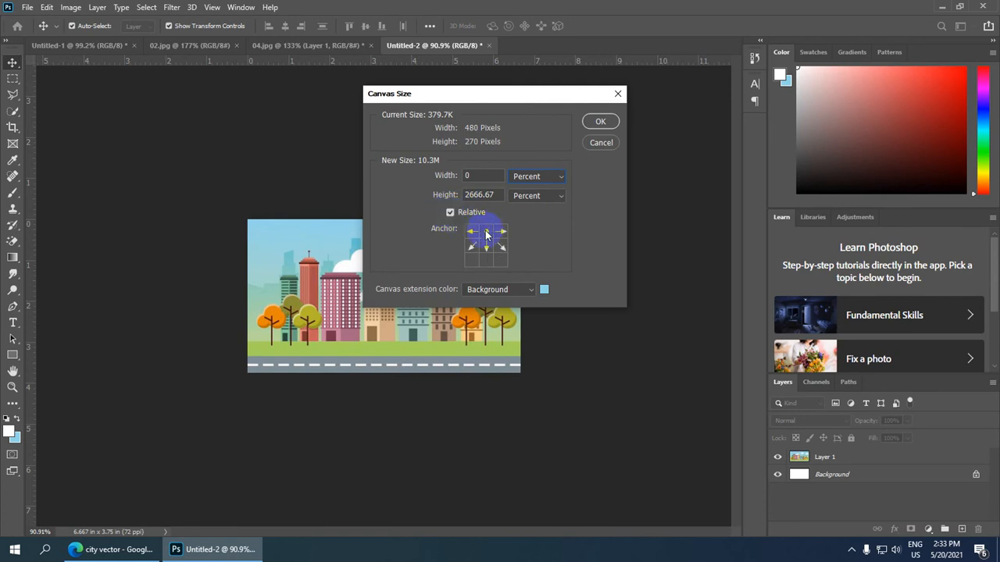
left_click(530, 290)
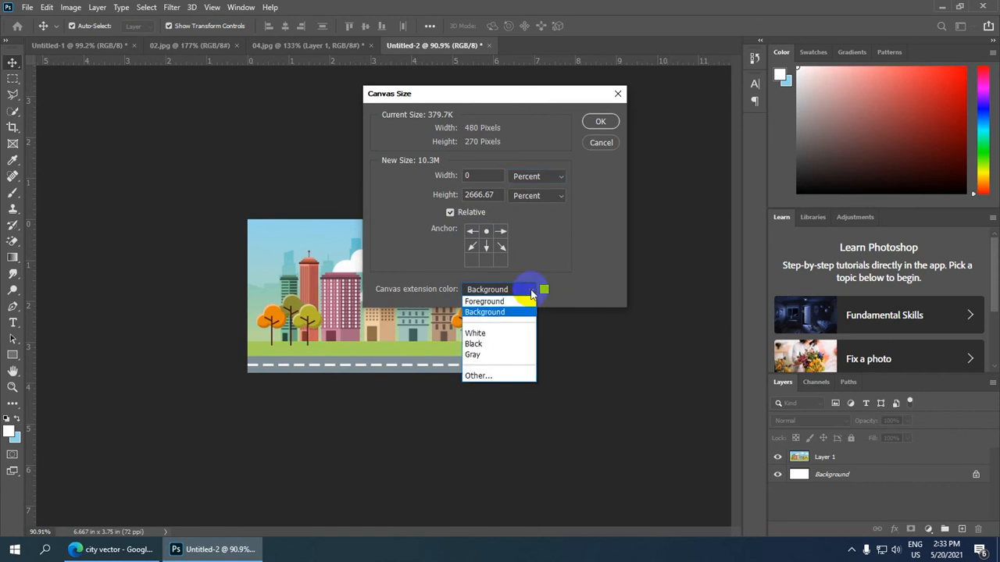
left_click(527, 304)
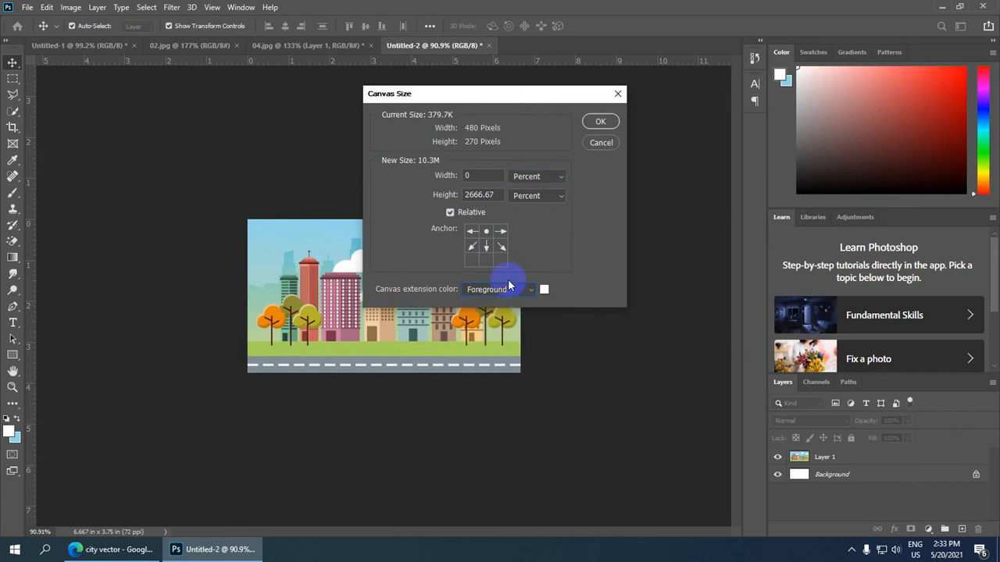
left_click(598, 121)
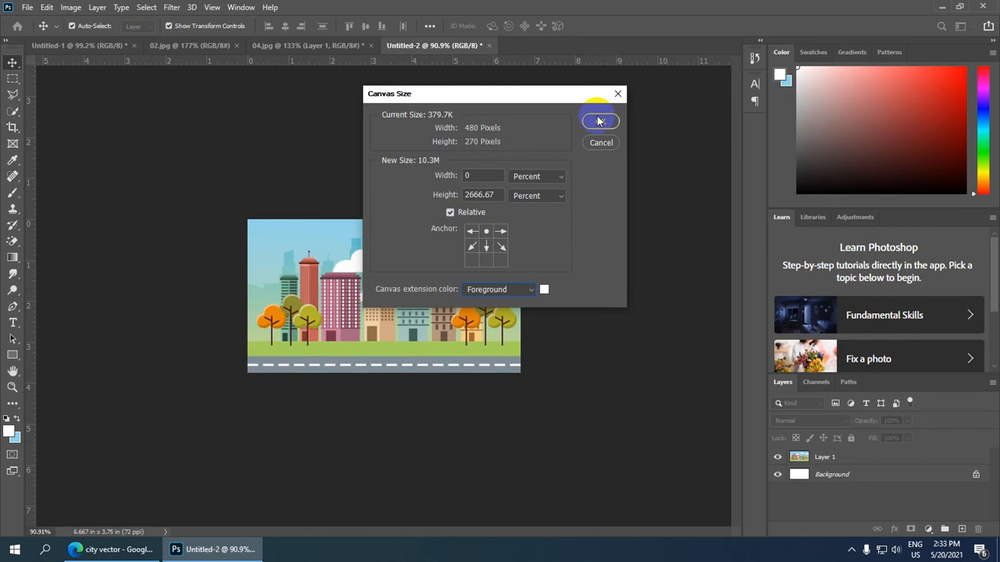
scroll(446, 240, "down", 5)
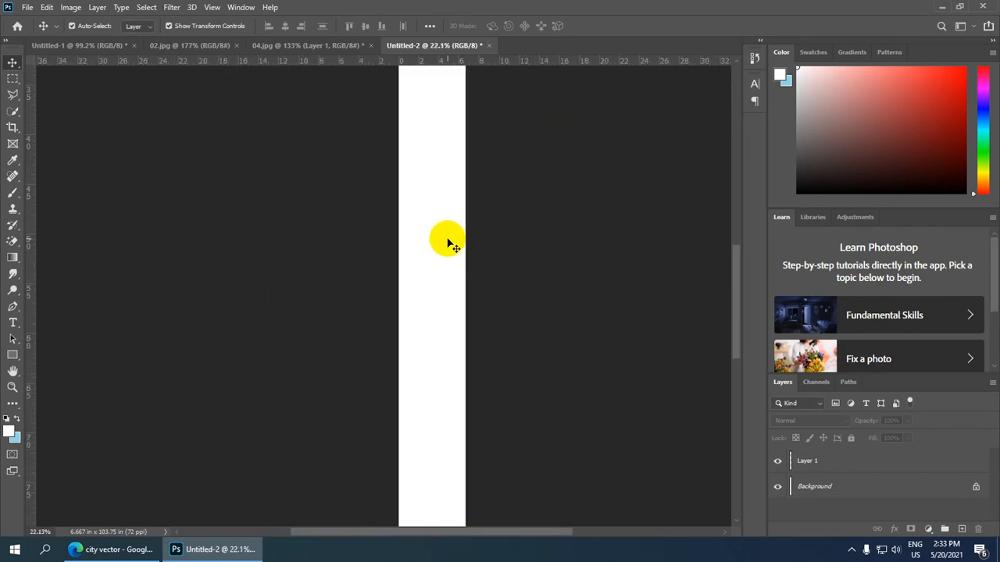
scroll(451, 244, "down", 4)
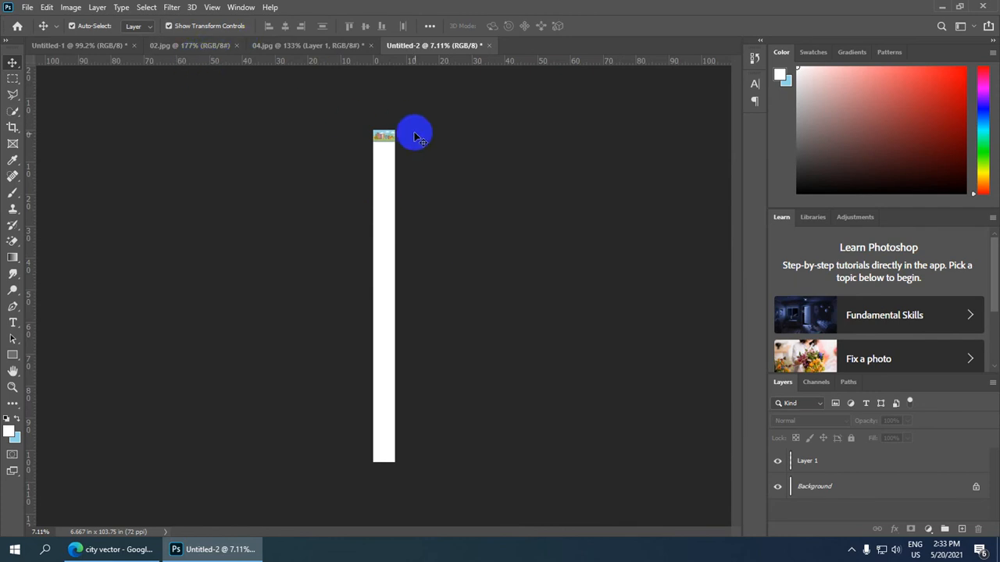
scroll(413, 190, "up", 2)
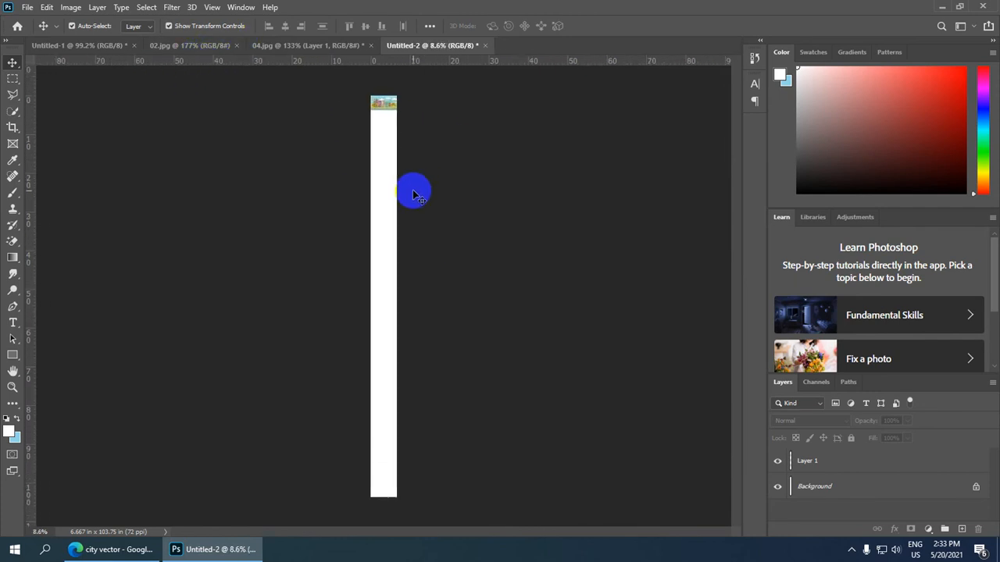
scroll(394, 150, "down", 2)
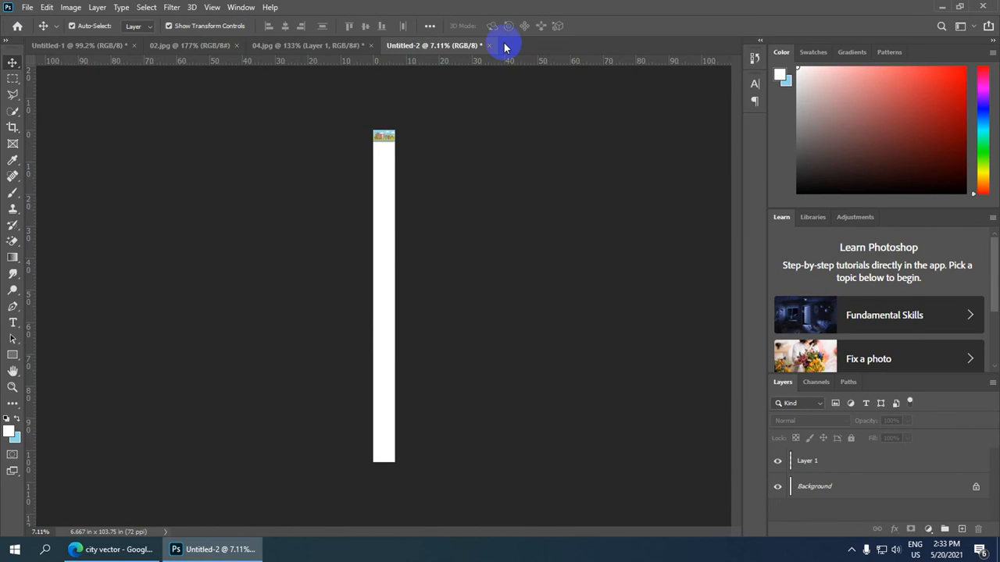
Create a fresh document of 6.667 by 3.75 inches at 72 pixels/inch with a white background, and return to 04.jpg.
left_click(31, 8)
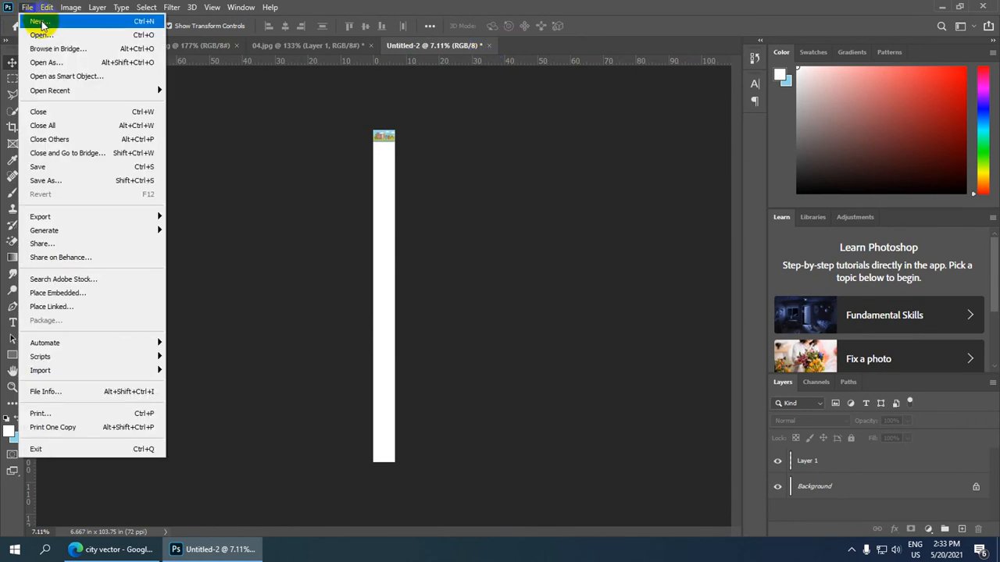
left_click(39, 22)
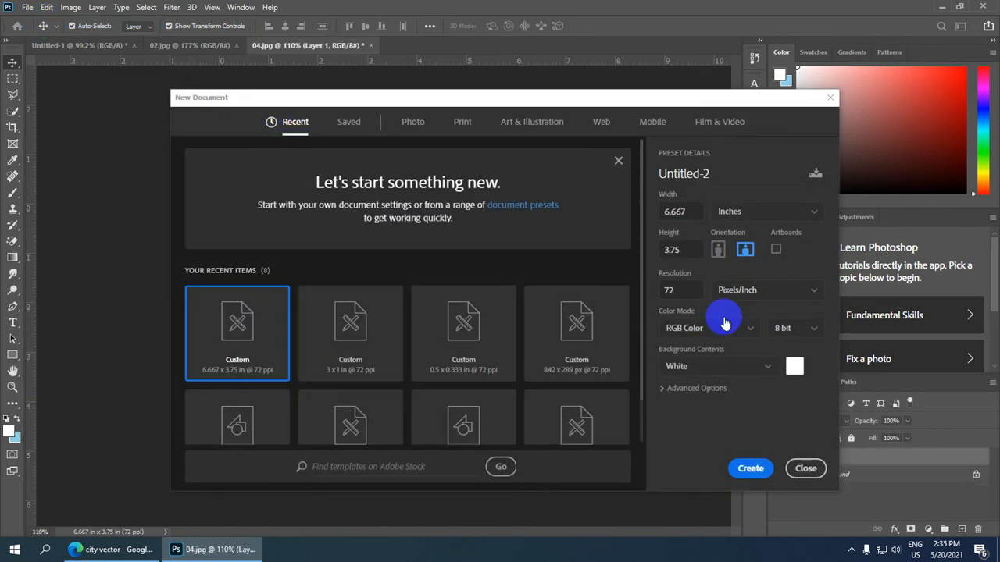
left_click(748, 471)
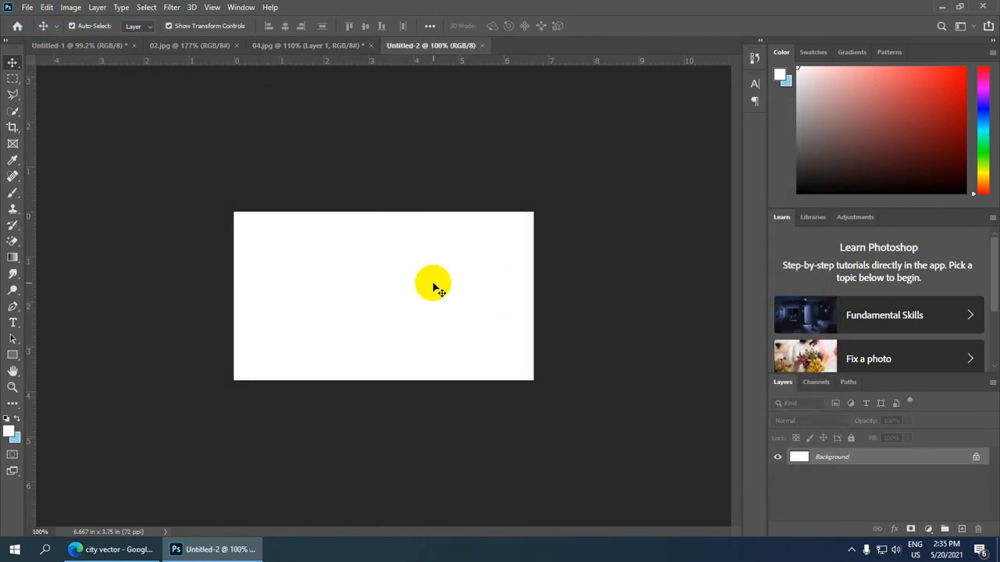
scroll(431, 283, "up", 5)
left_click(290, 46)
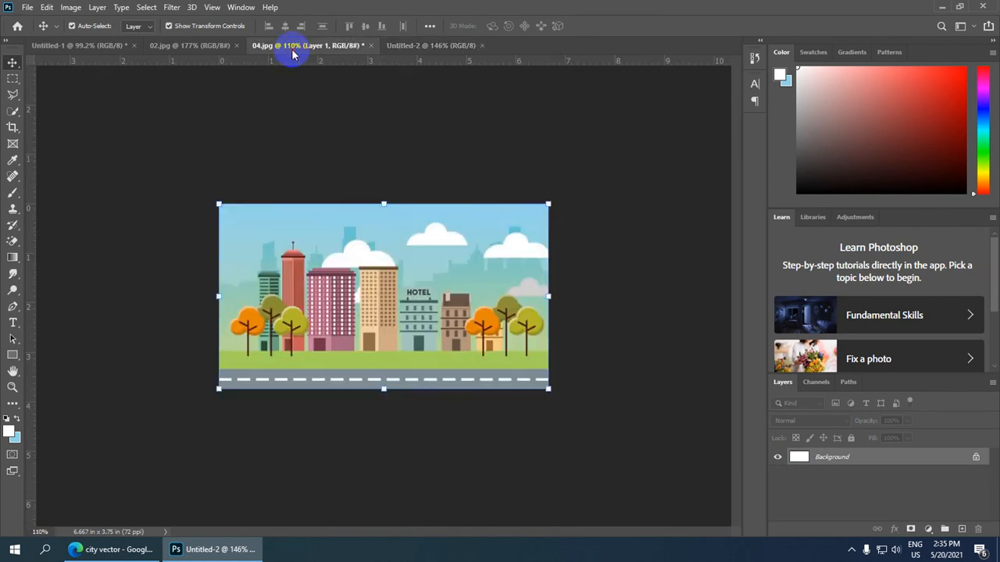
Move the city layer from 04.jpg into Untitled-2 and nudge it sideways until it aligns with the canvas's left and right edges.
left_click_drag(384, 296, 409, 89)
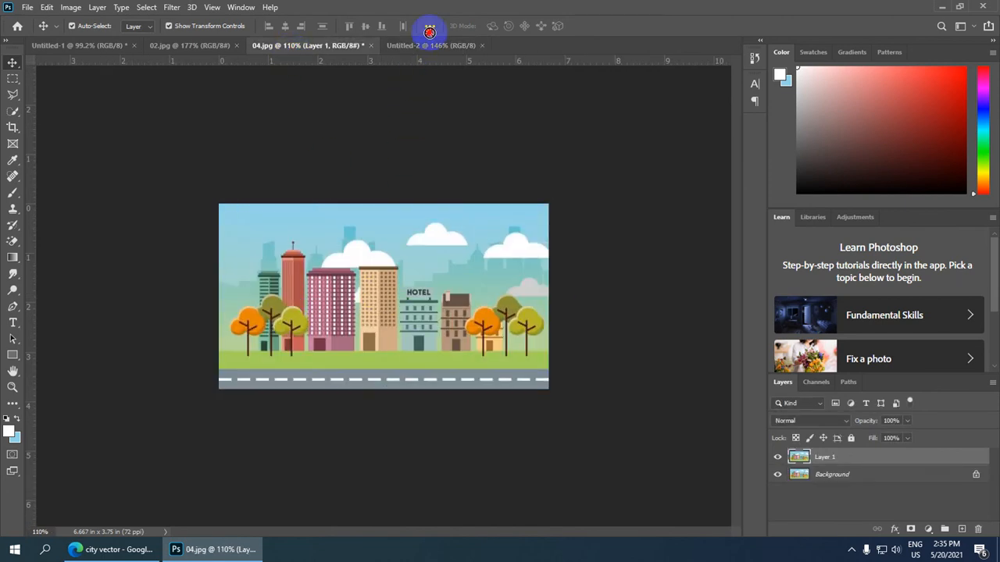
left_click_drag(430, 44, 362, 310)
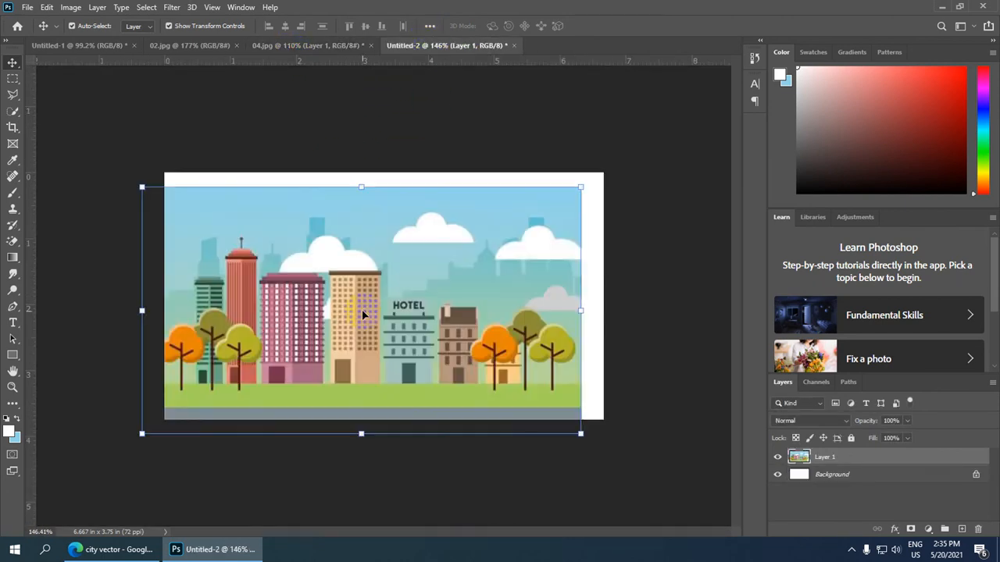
scroll(400, 299, "down", 2)
scroll(401, 299, "down", 1)
key("Right")
key("Right")
key("Right")
key("Right")
key("Right")
key("Right")
key("Right")
key("Right")
key("Right")
key("Right")
key("Right")
key("Right")
key("Right")
key("Right")
key("Right")
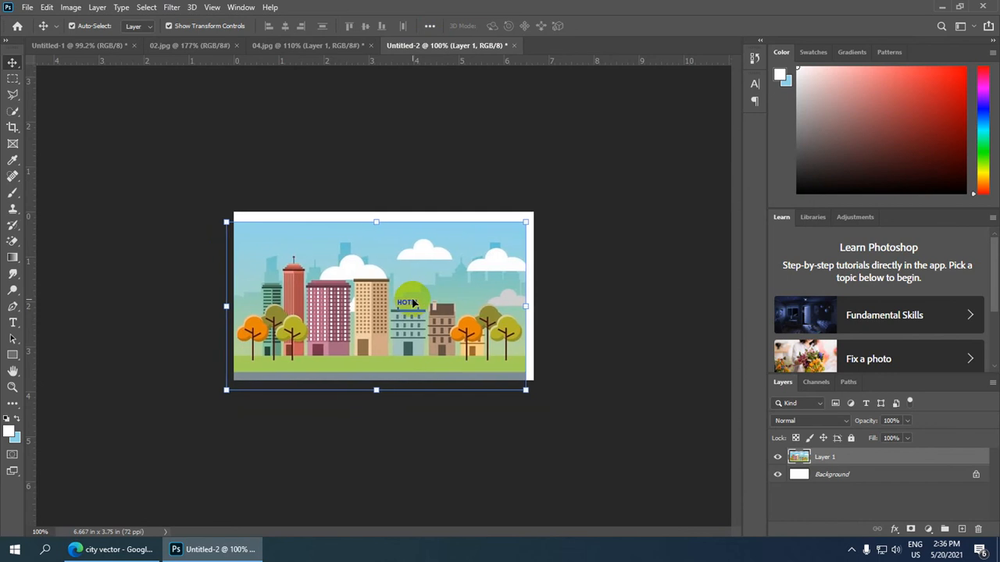
key("Right")
key("Right")
key("Right")
key("Right")
key("Right")
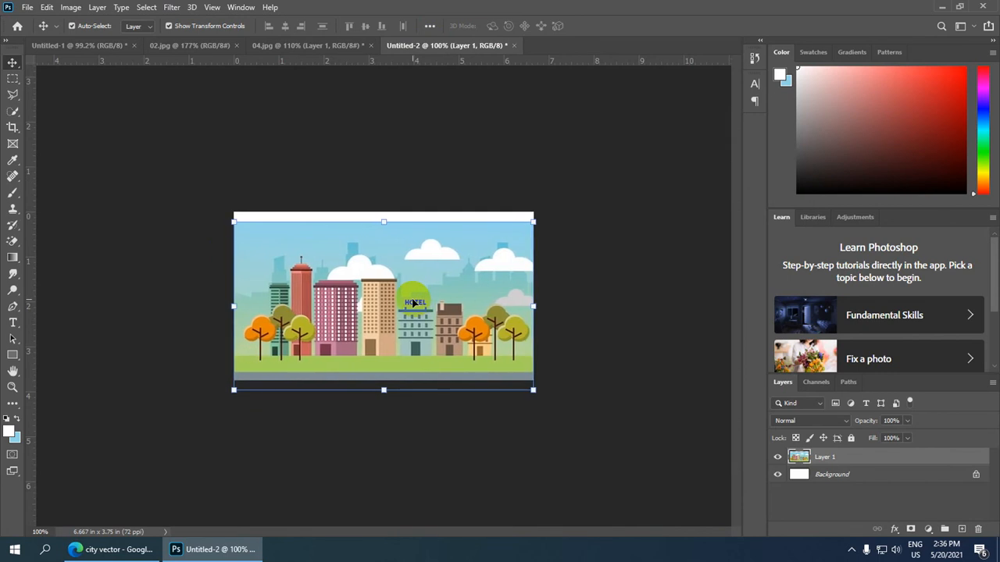
Nudge the city layer up until it covers the canvas exactly, and deselect it.
key("Up")
key("Up")
key("Up")
key("Up")
key("Up")
key("Up")
key("Up")
key("Up")
key("Up")
key("Up")
key("Up")
key("Up")
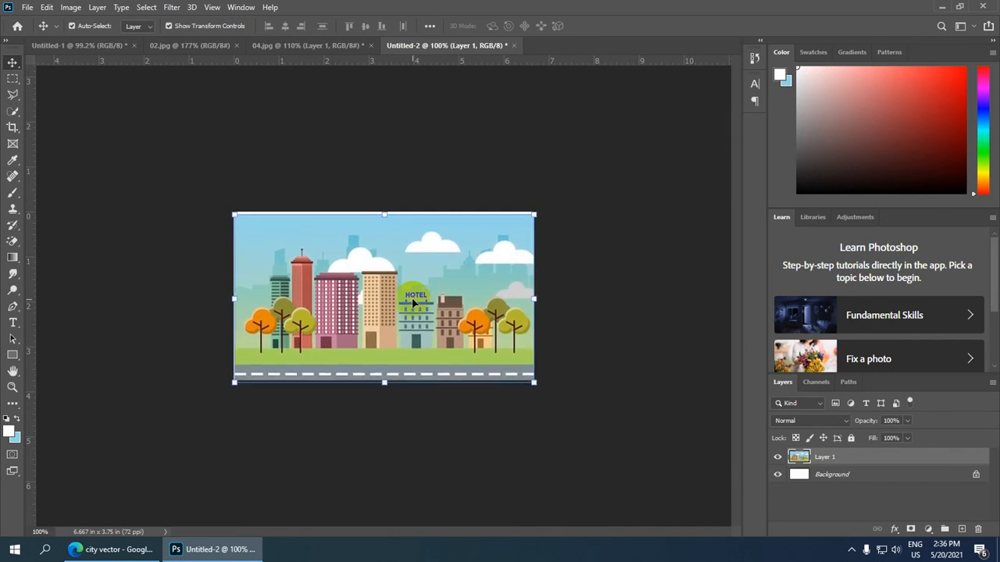
key("Up")
key("Up")
key("Up")
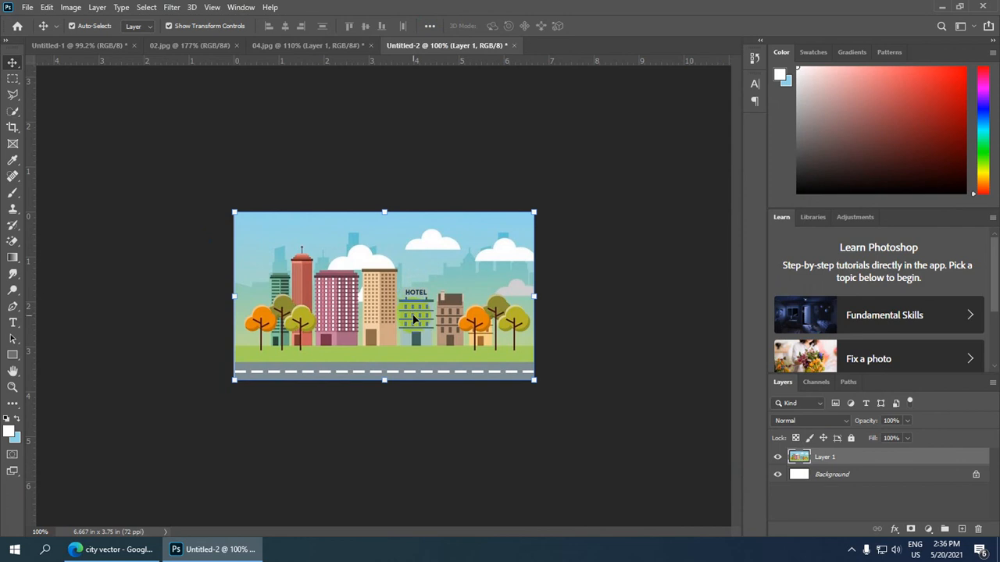
left_click(642, 198)
scroll(643, 198, "down", 1)
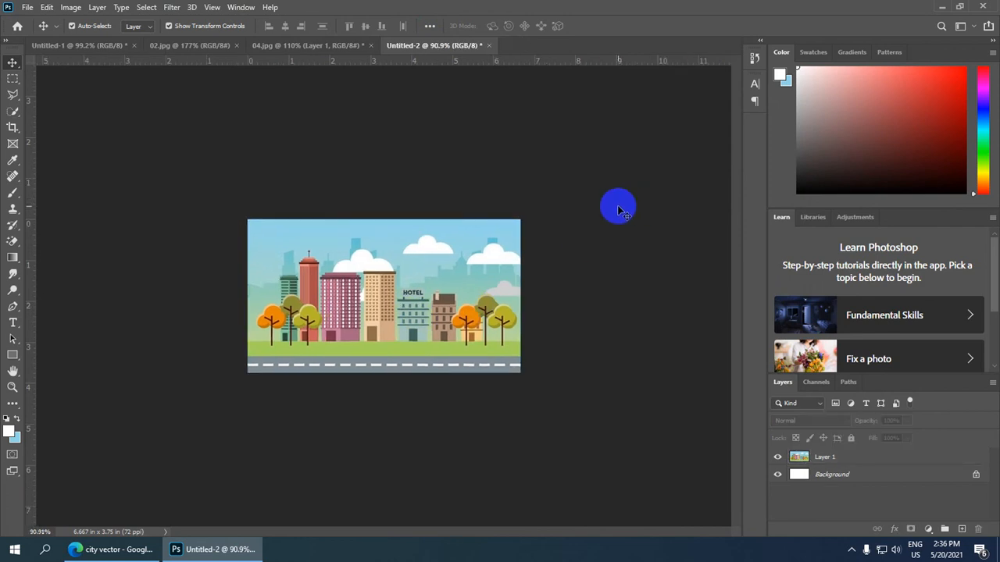
scroll(617, 209, "up", 1)
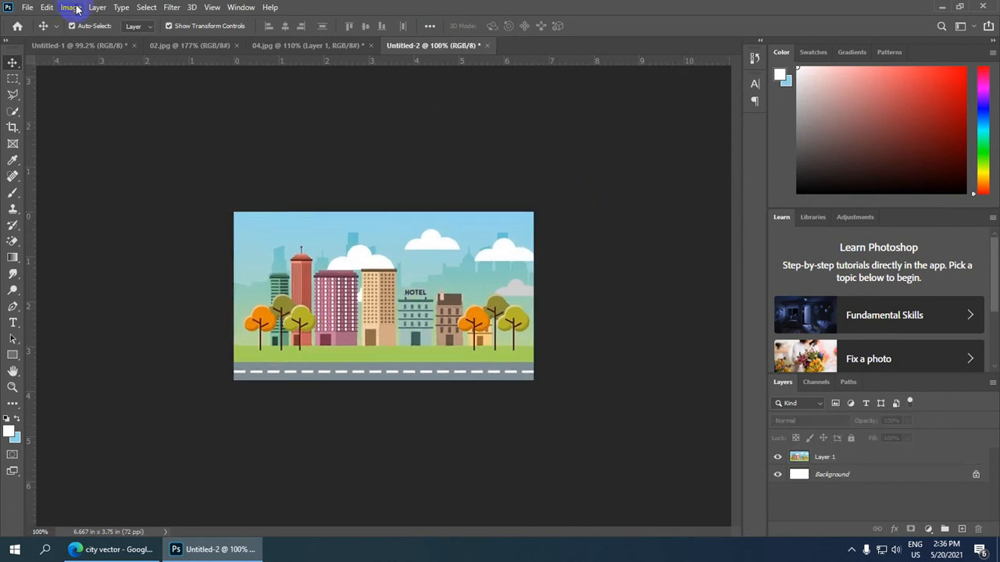
Extend the Untitled-2 canvas downward by a relative height of 100 percent, anchored at the top centre.
left_click(46, 7)
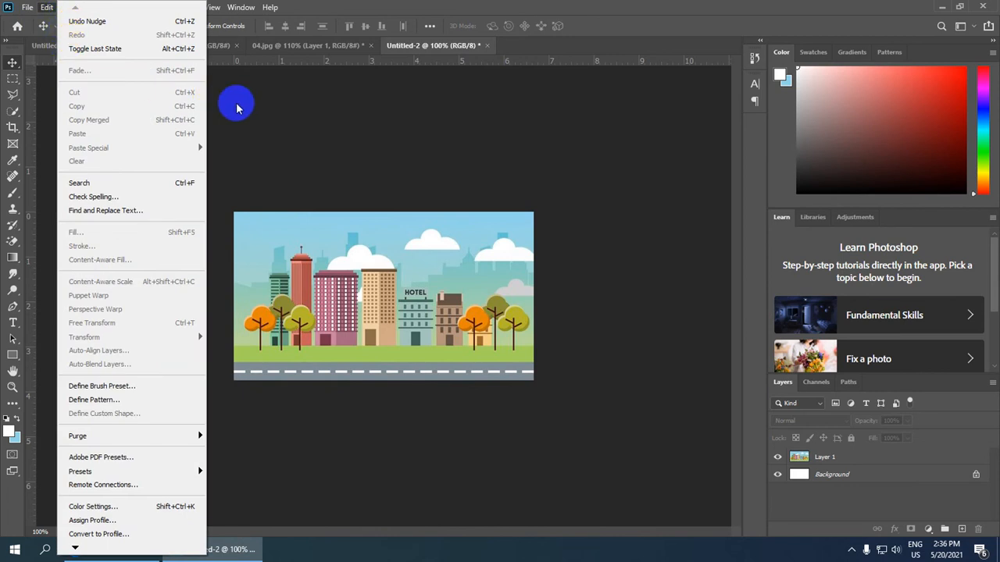
left_click(289, 112)
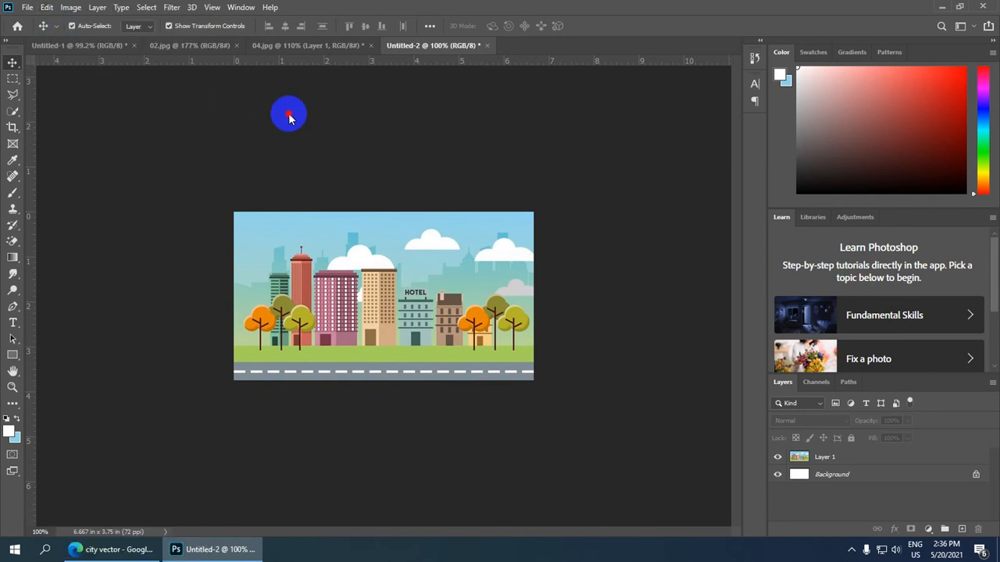
left_click(72, 8)
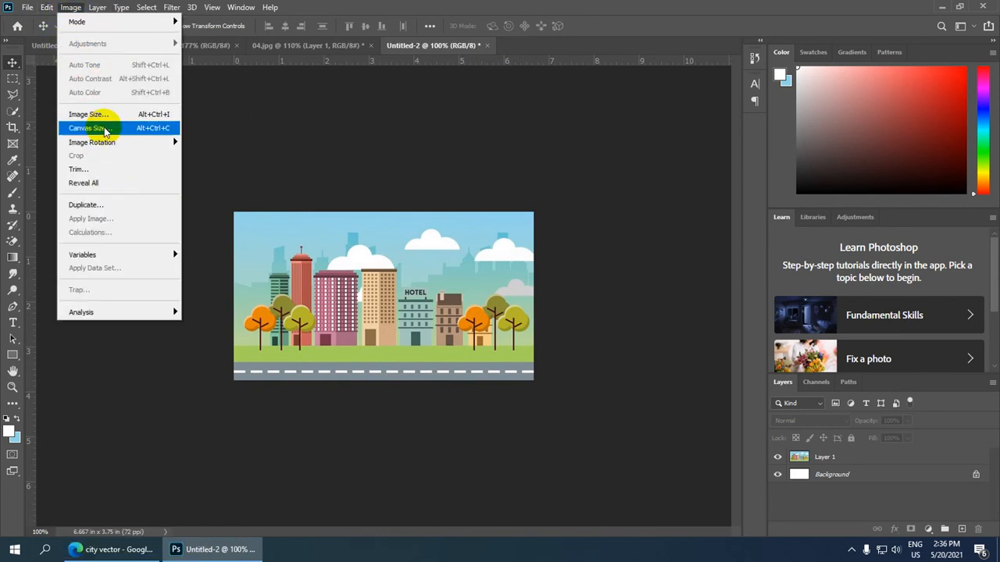
left_click(106, 130)
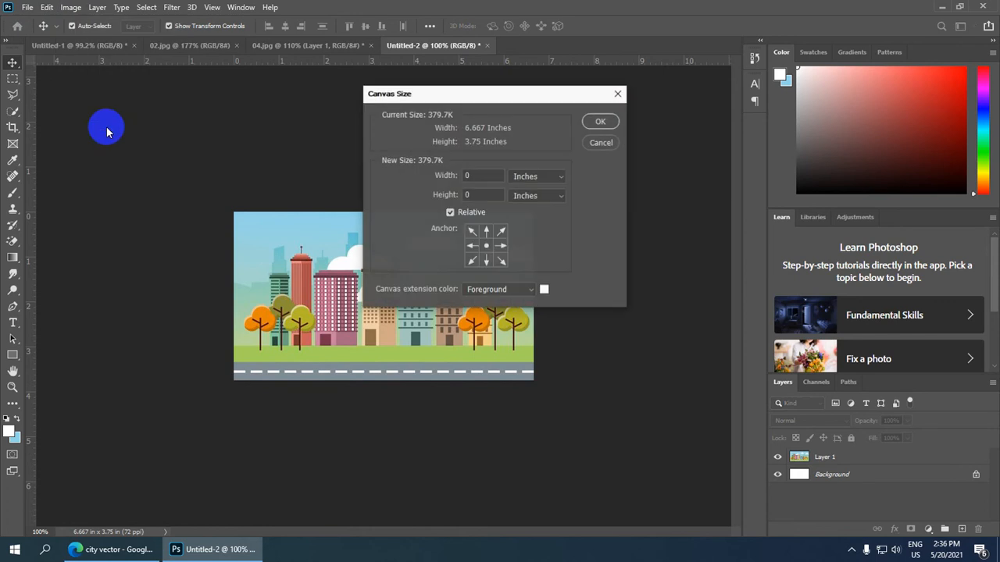
left_click(559, 176)
left_click(551, 189)
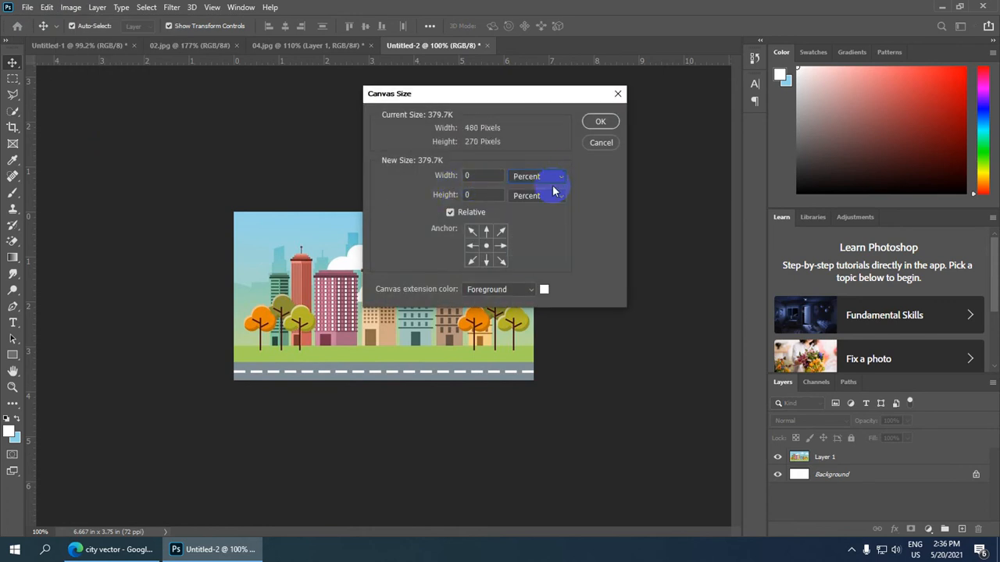
left_click(485, 196)
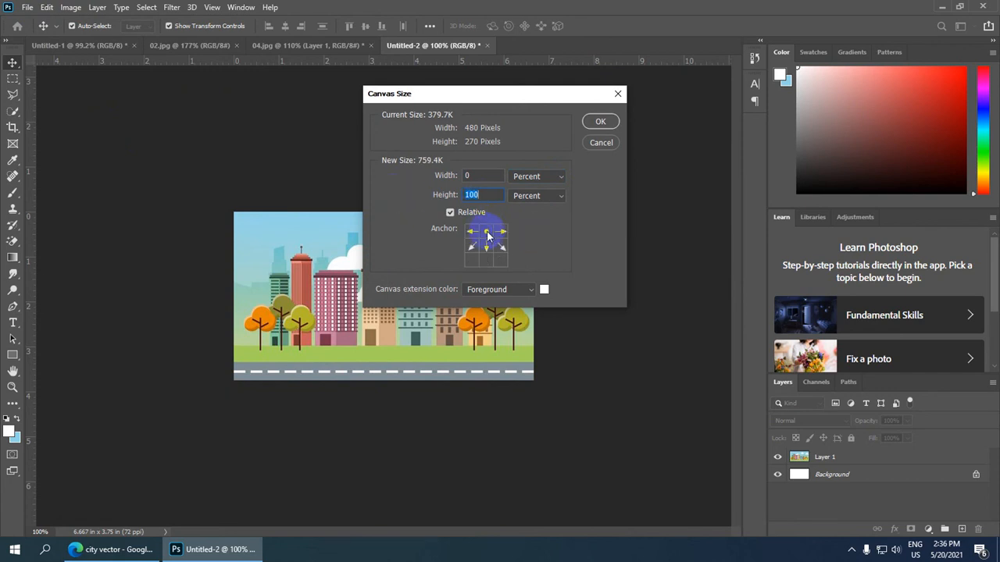
left_click(601, 123)
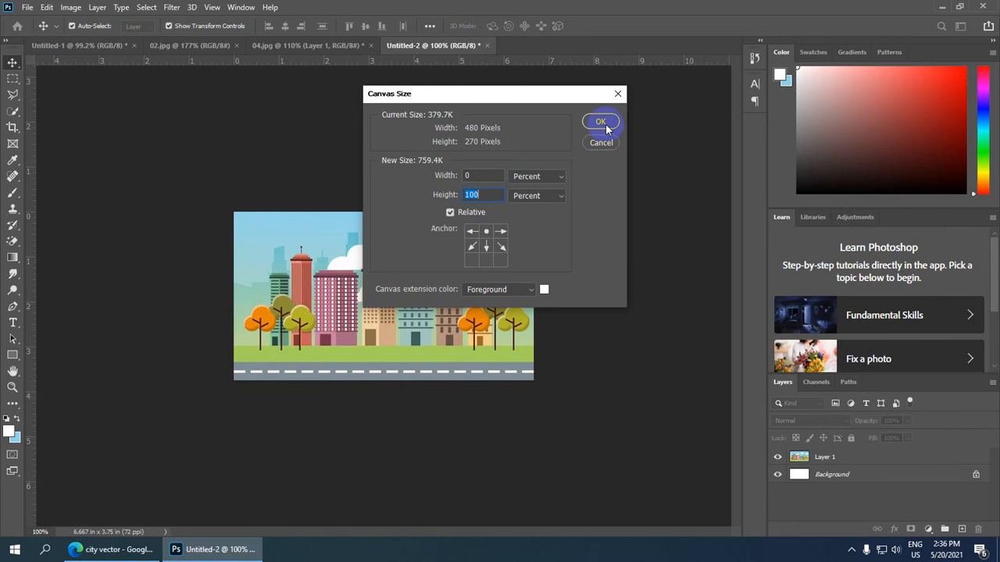
key("ctrl+0")
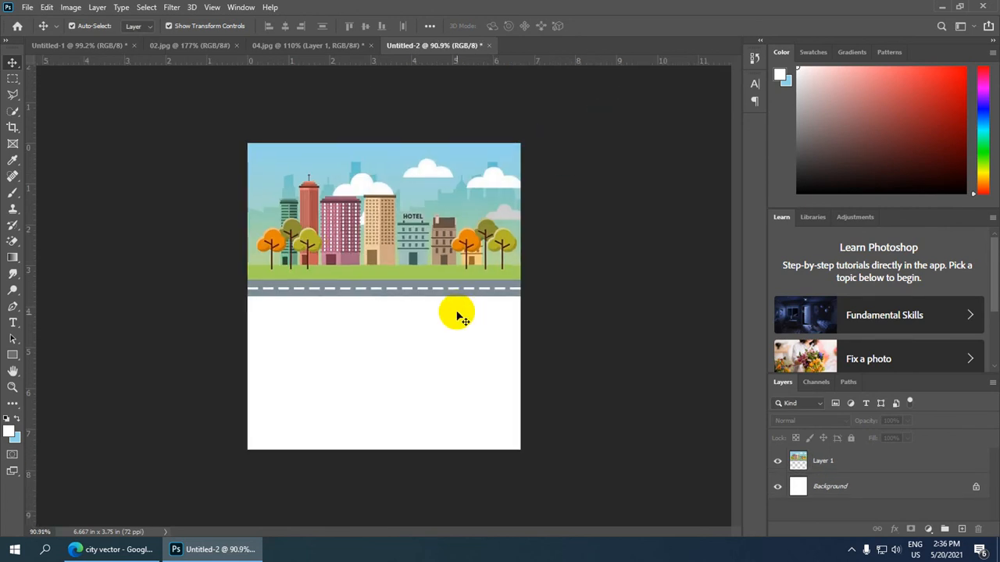
scroll(425, 353, "up", 1)
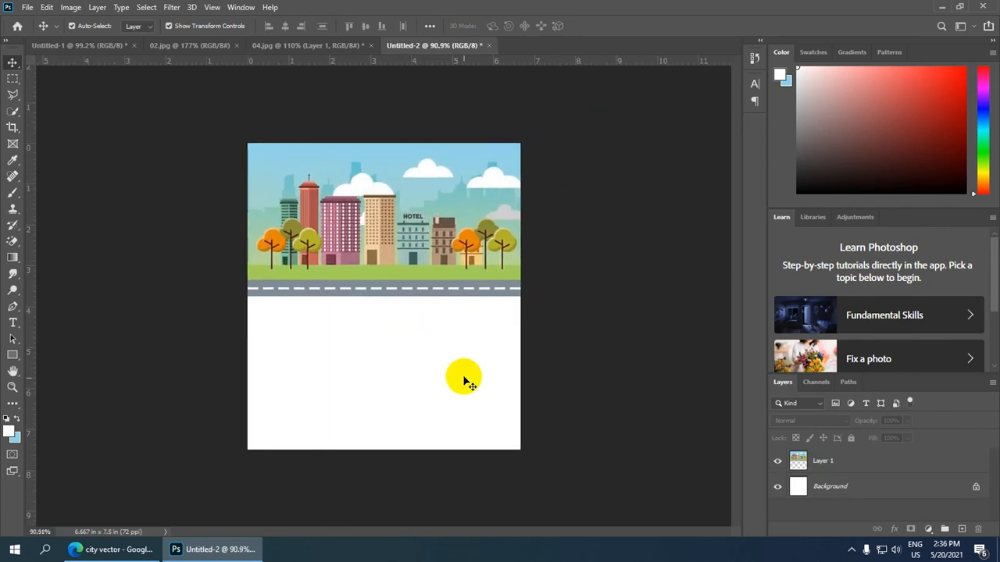
scroll(375, 351, "down", 1)
Duplicate the white Background layer of Untitled-2.
left_click(818, 486)
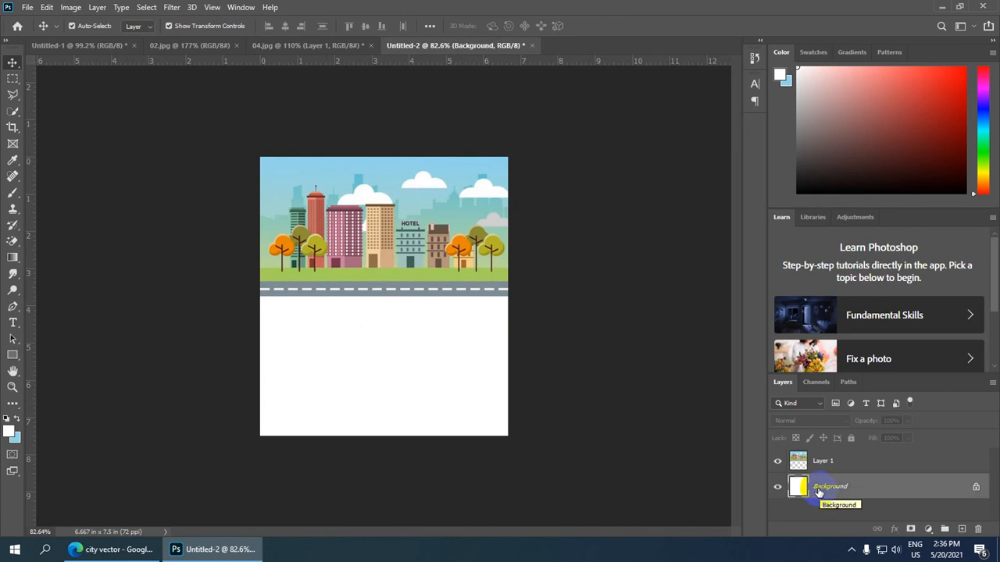
key("ctrl+j")
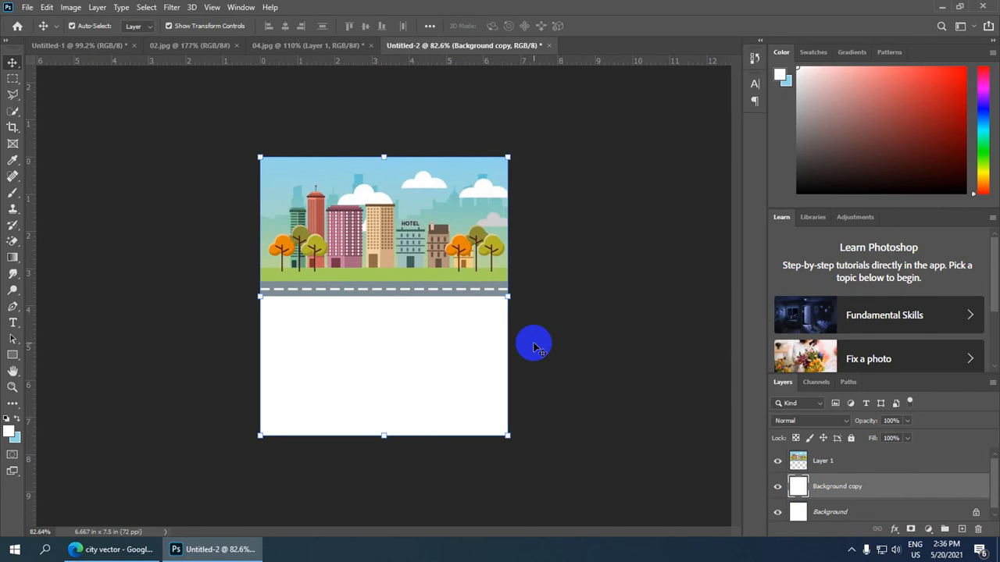
left_click(308, 414)
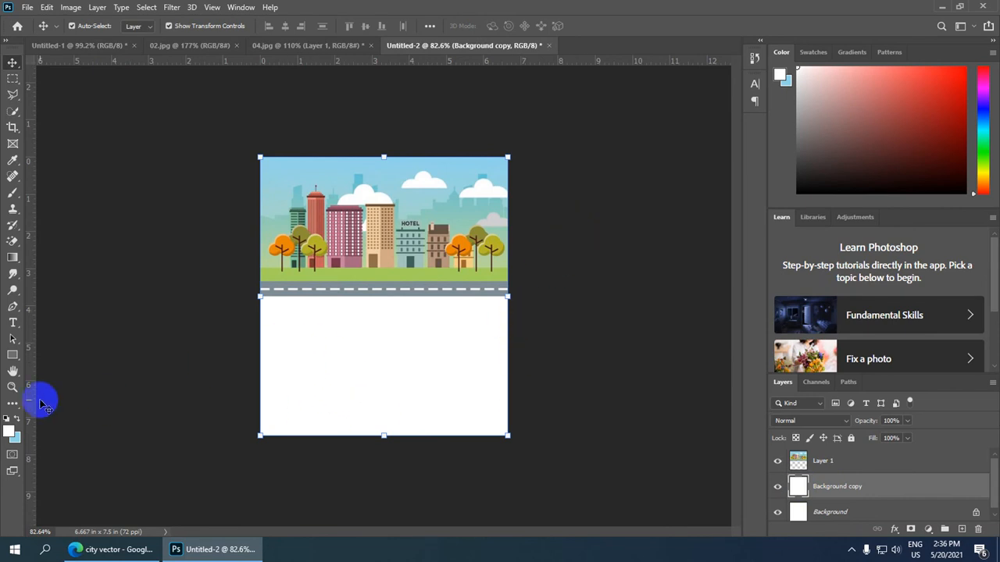
Set the foreground colour to the light blue sampled from the top of the sky and fill the Background copy layer with it.
left_click(7, 440)
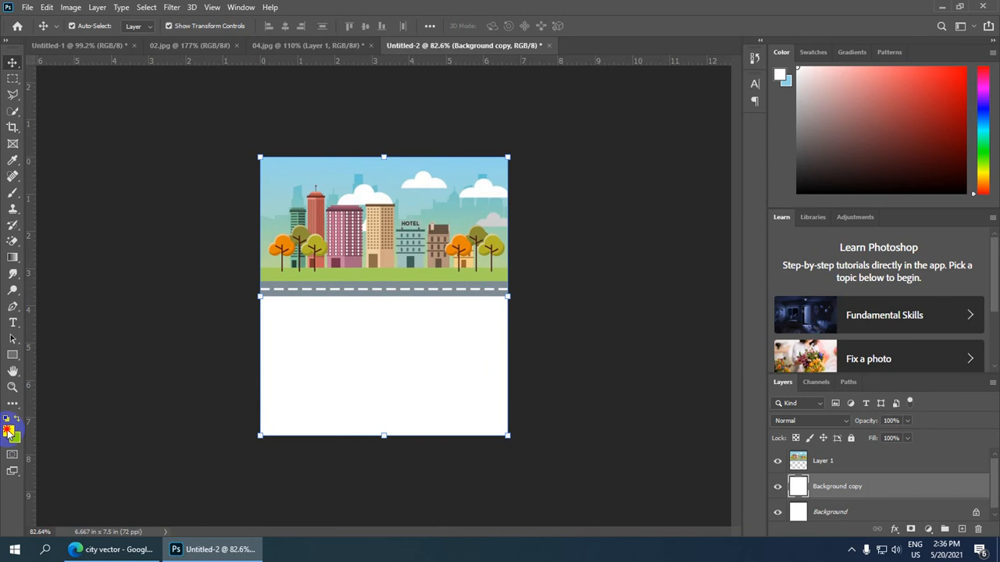
left_click(459, 161)
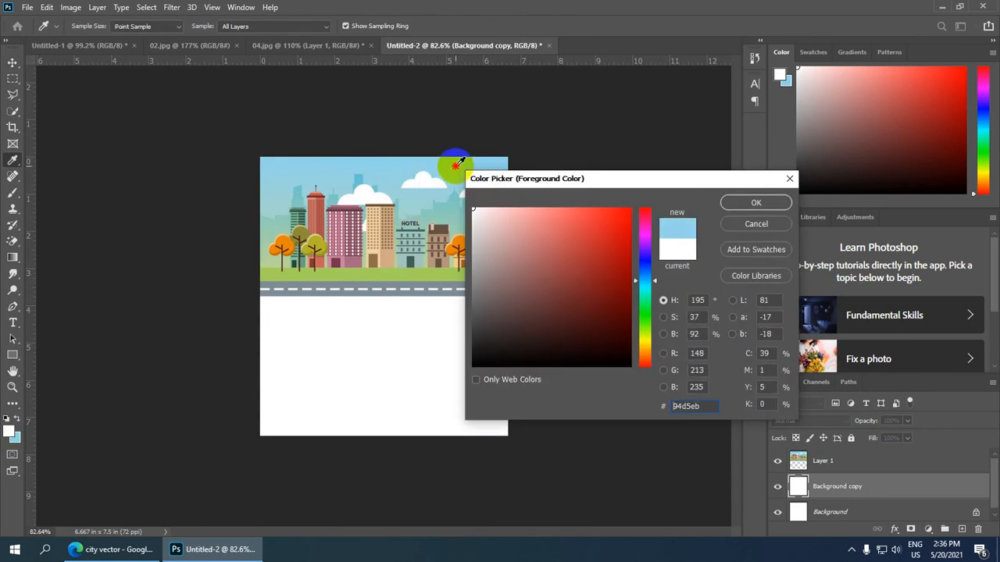
left_click(742, 202)
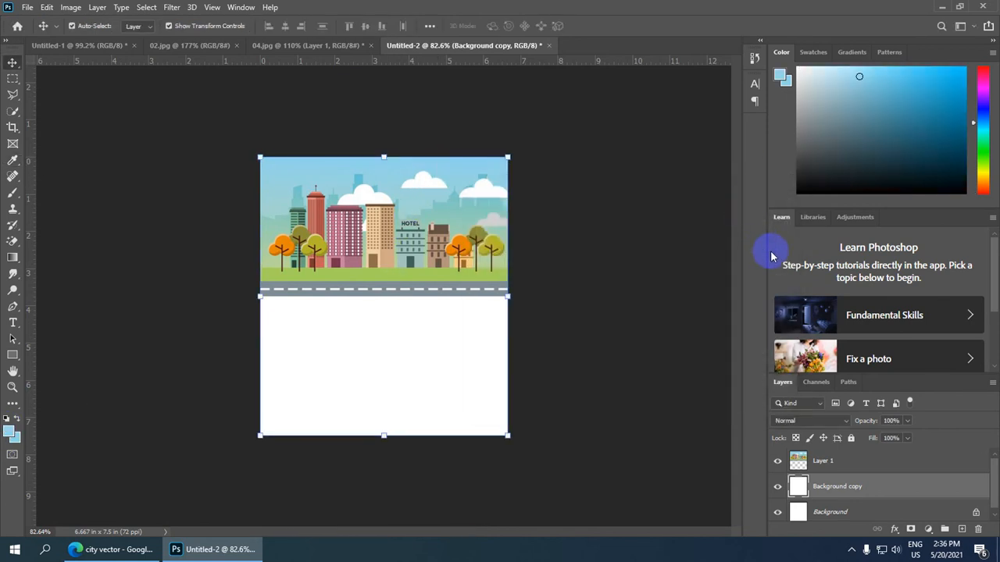
key("alt+BackSpace")
scroll(430, 320, "down", 2)
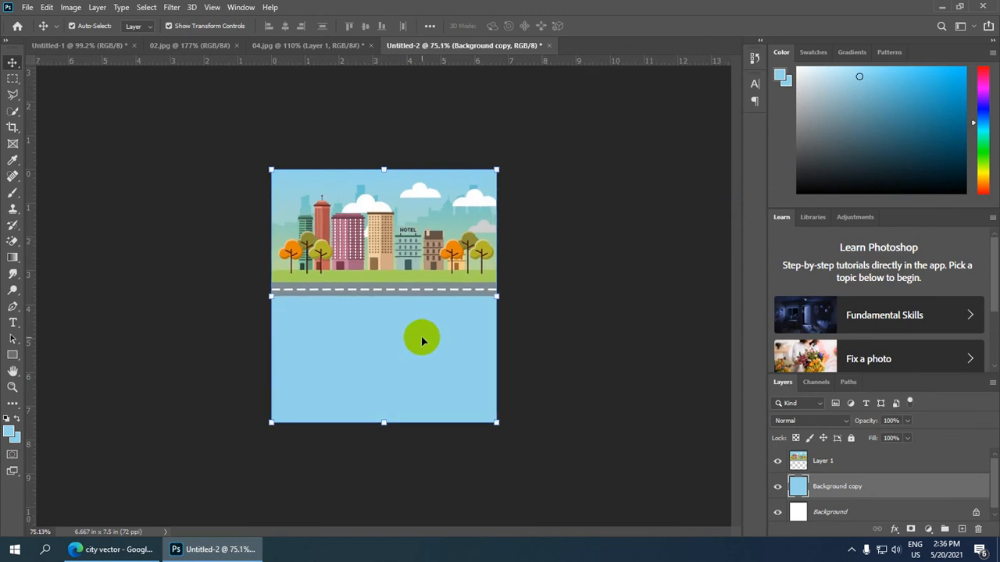
scroll(425, 316, "up", 3)
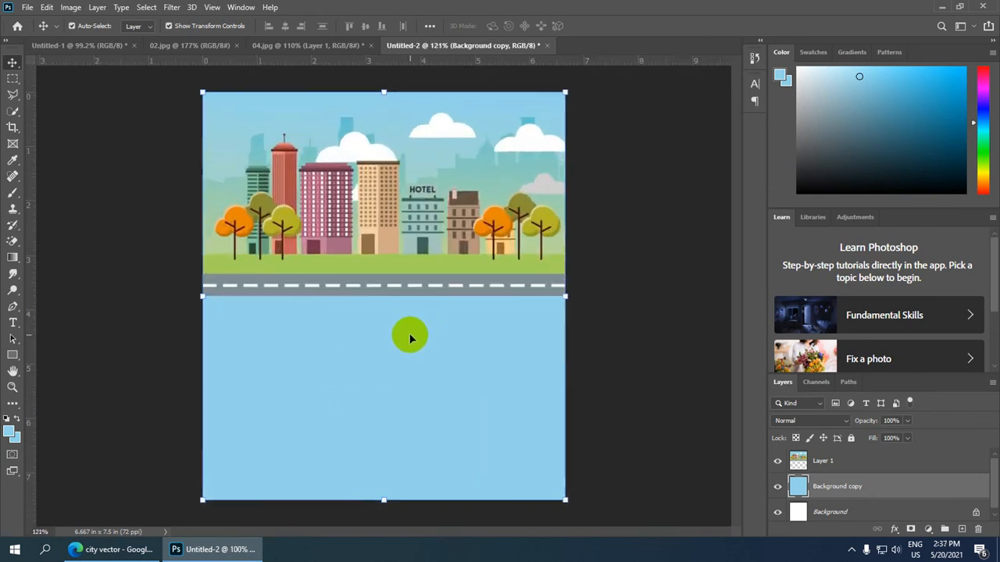
scroll(410, 337, "down", 2)
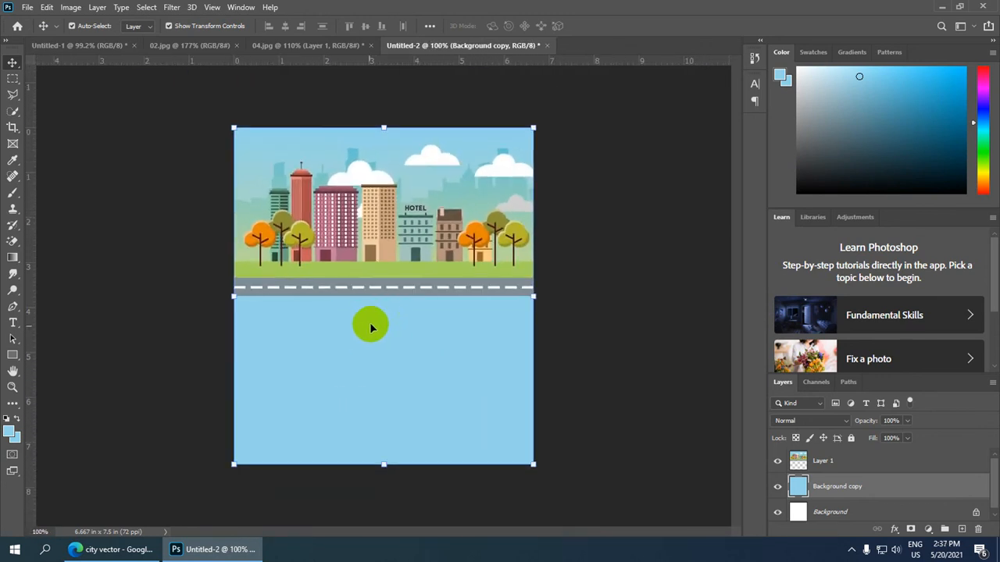
scroll(353, 359, "up", 2)
scroll(354, 360, "down", 1)
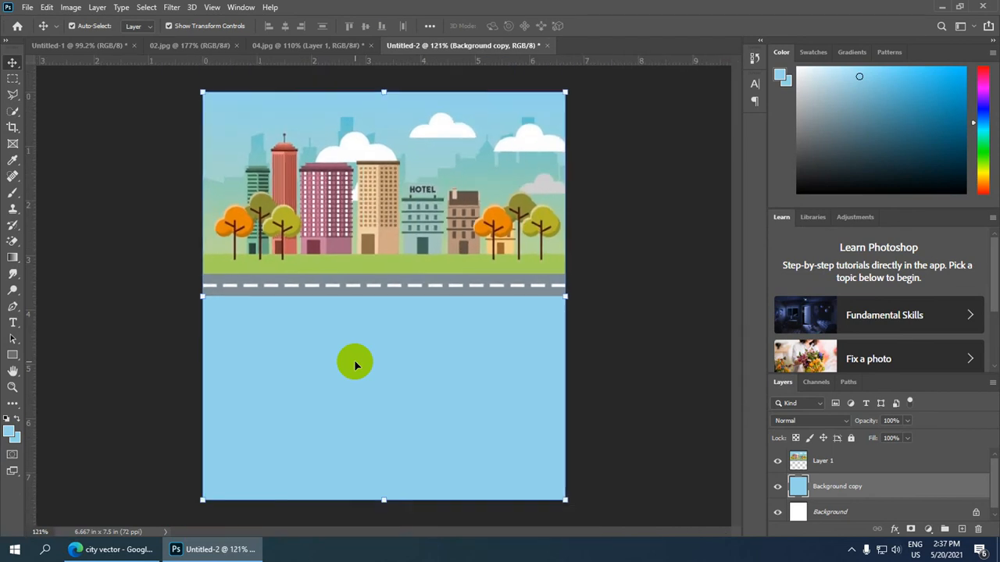
scroll(369, 316, "up", 1)
scroll(369, 317, "down", 1)
Open the file 01- Untit.psd from the Desktop.
left_click(28, 8)
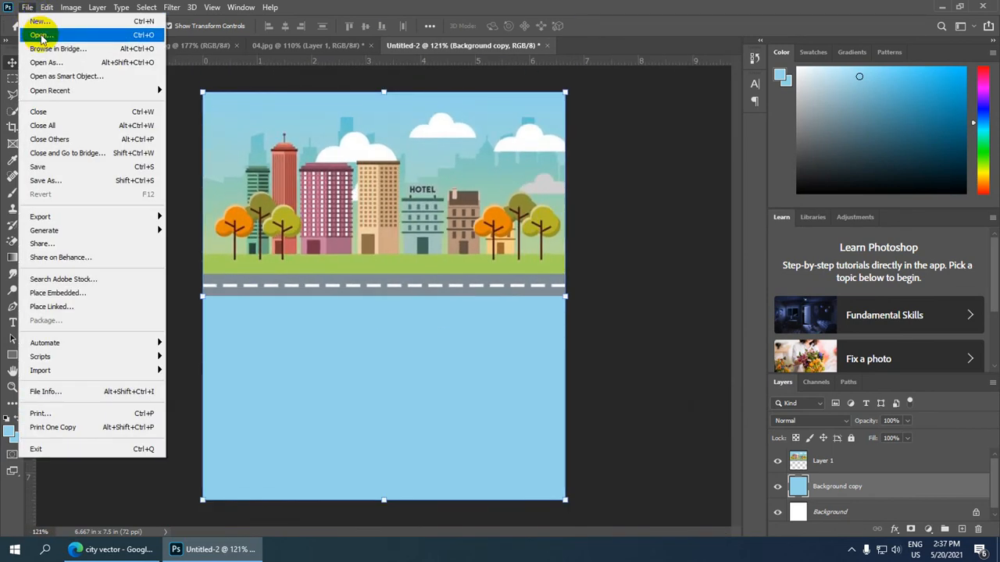
left_click(41, 36)
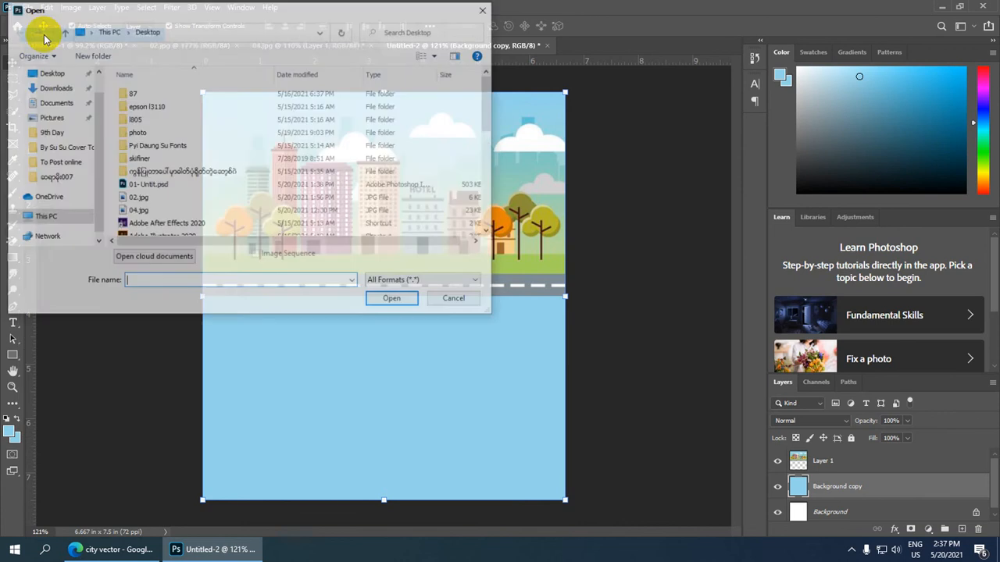
left_click(229, 185)
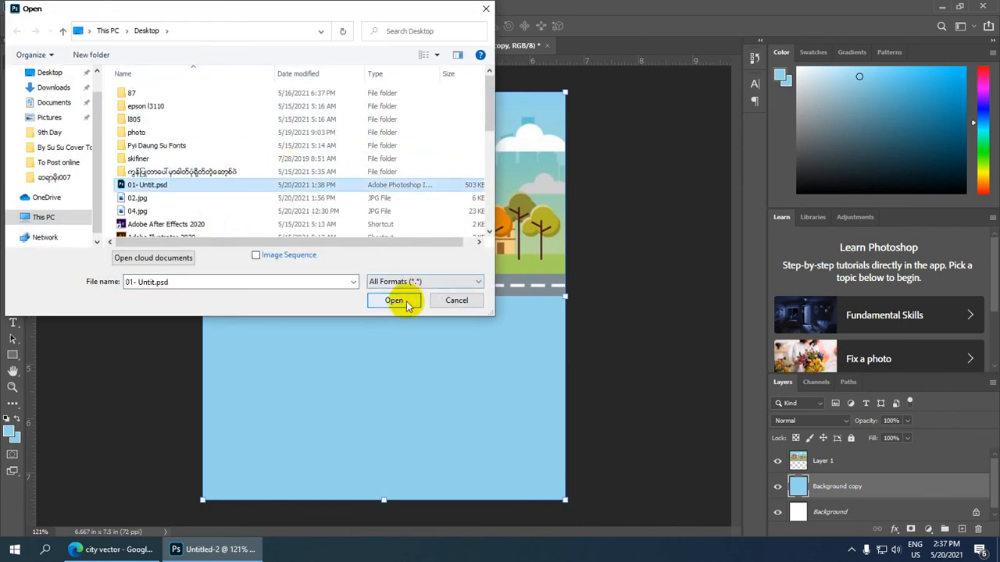
left_click(407, 304)
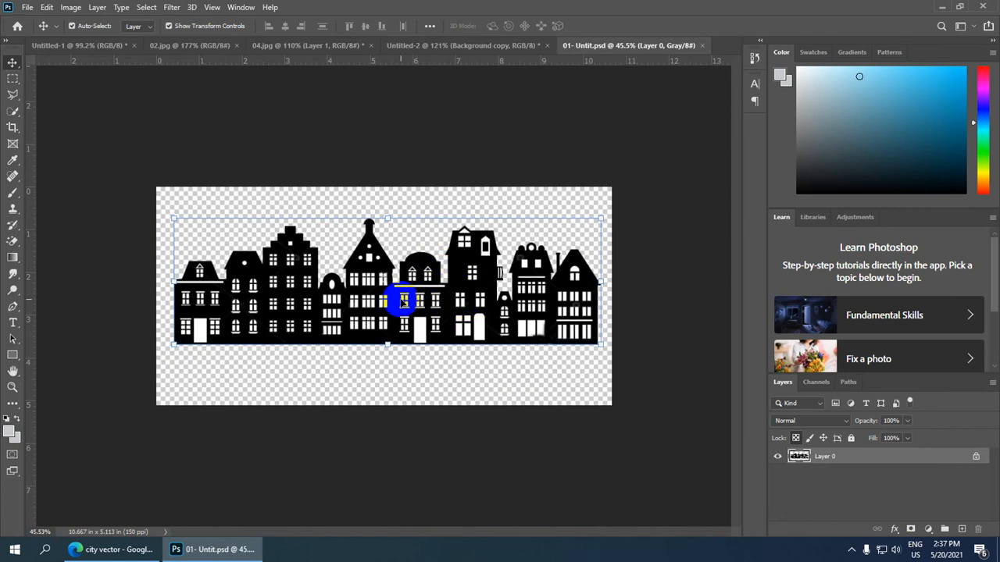
scroll(458, 279, "up", 3)
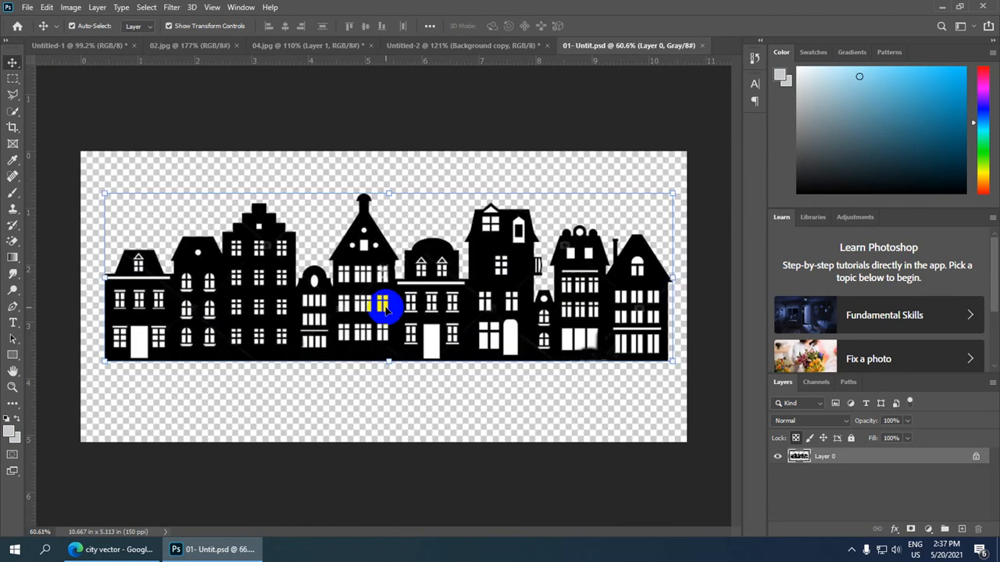
Switch to the browser, search Google Images for "black houses banner cartoon" and look through the results.
left_click(106, 548)
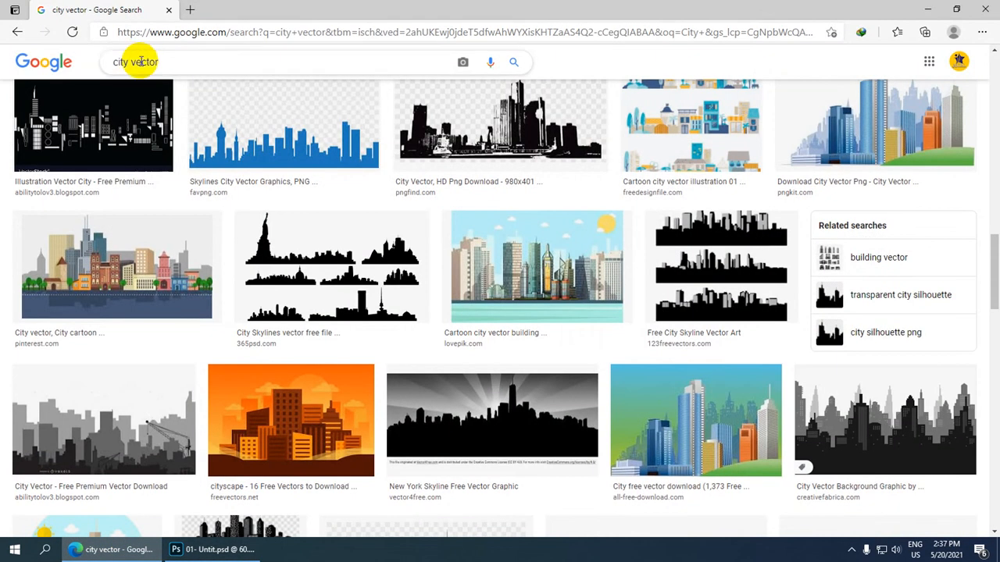
left_click(172, 66)
key("ctrl+a")
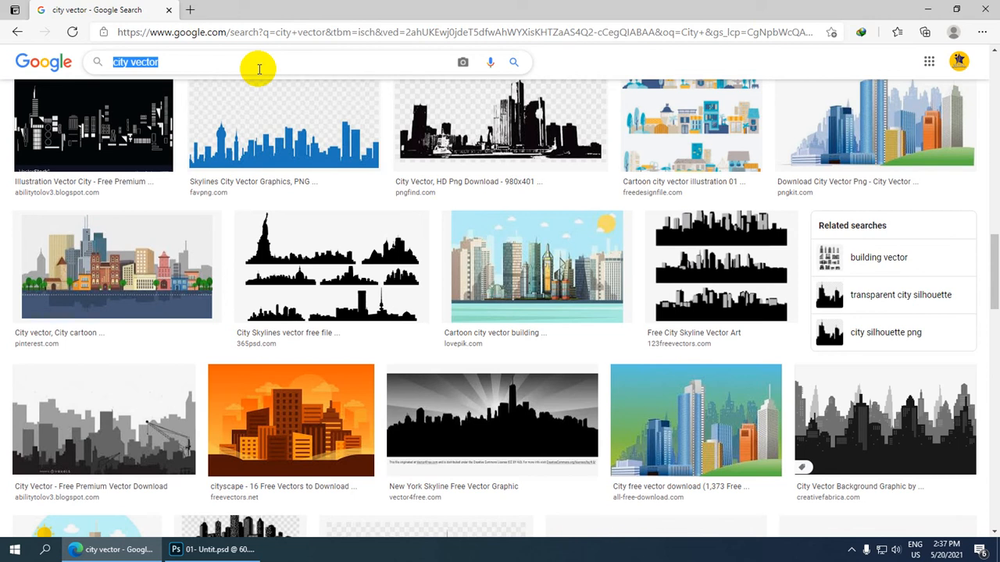
type("bla")
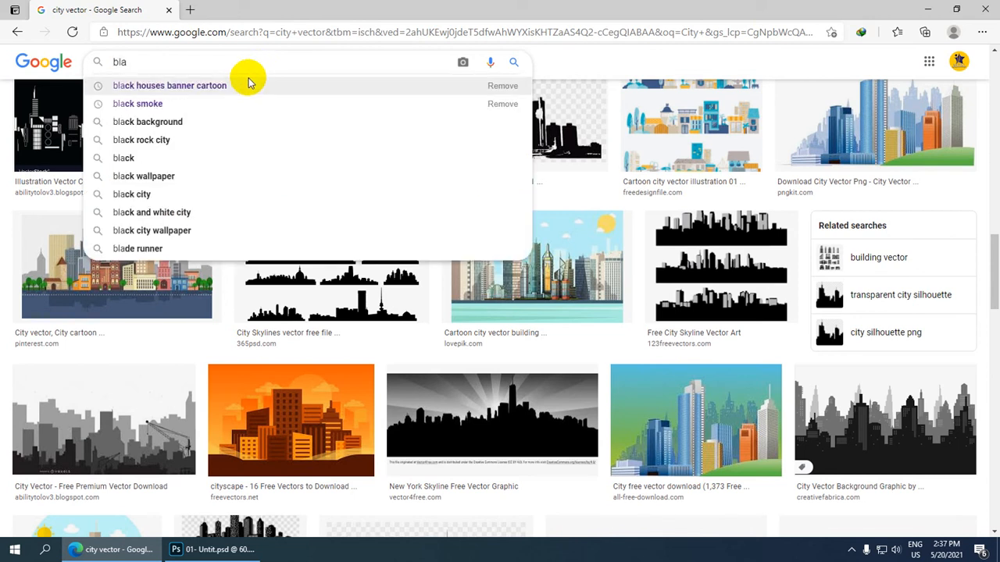
left_click(241, 90)
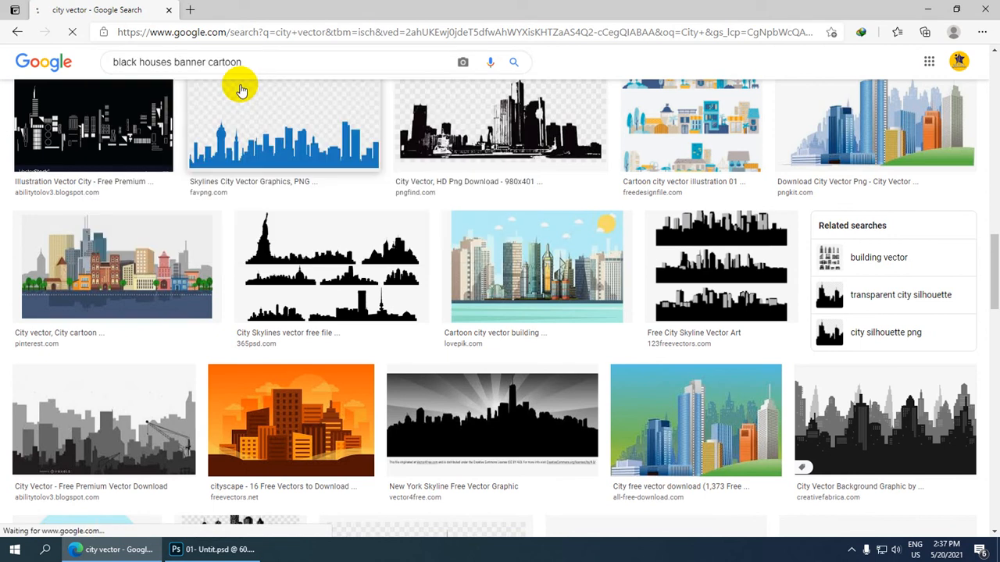
scroll(509, 253, "down", 8)
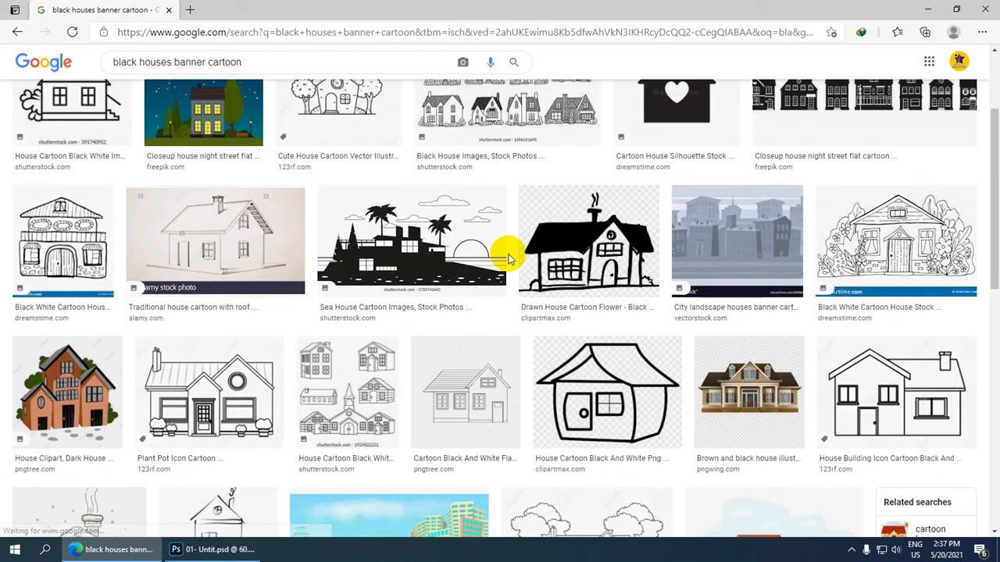
scroll(442, 281, "up", 8)
scroll(406, 283, "down", 5)
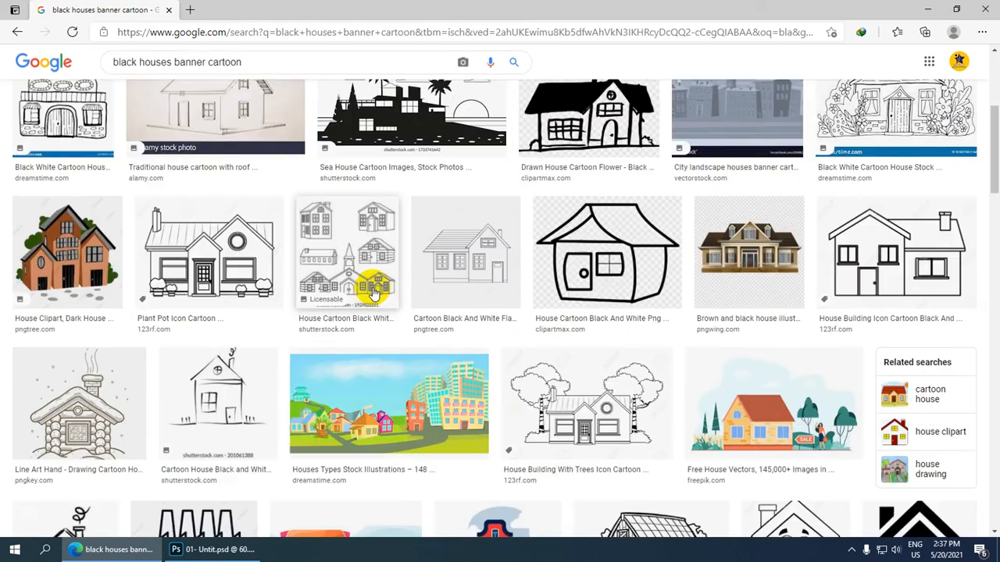
scroll(368, 283, "up", 1)
scroll(346, 346, "up", 4)
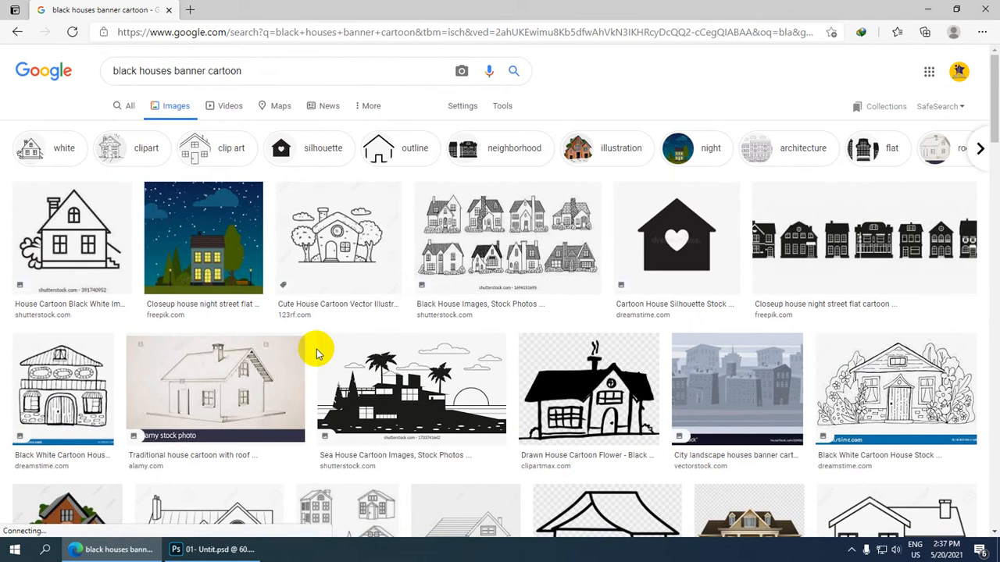
scroll(335, 320, "down", 3)
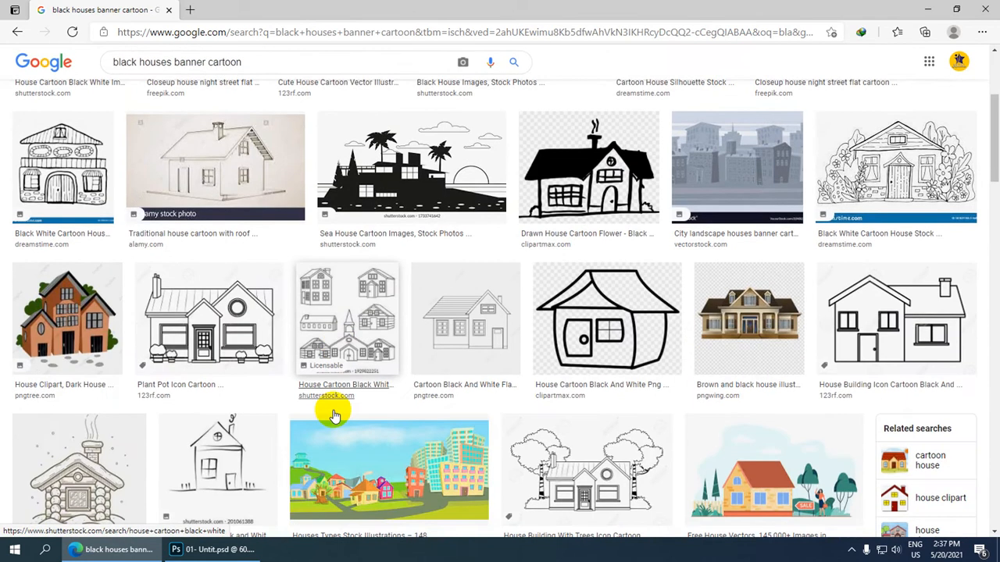
Switch back to Photoshop and copy the black house silhouette from 01- Untit.psd into the lower half of Untitled-2, beneath Layer 1.
left_click(199, 550)
scroll(324, 274, "down", 2)
scroll(343, 293, "up", 4)
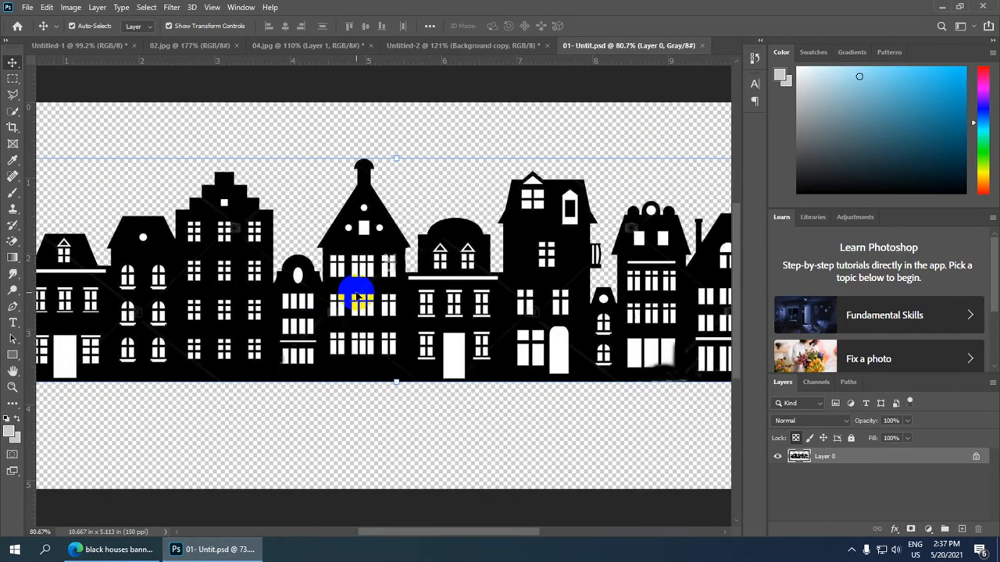
scroll(357, 297, "down", 3)
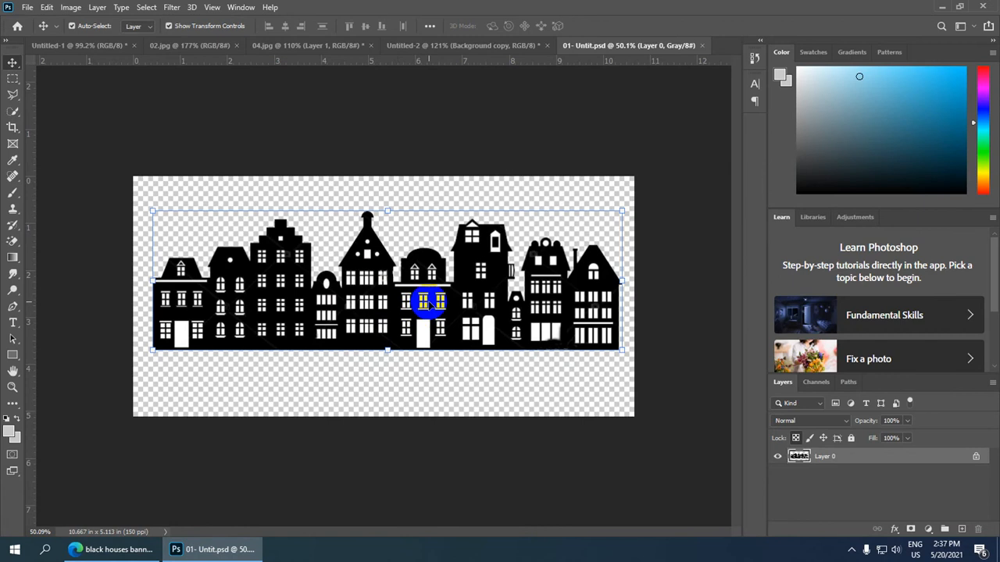
scroll(428, 305, "down", 1)
scroll(431, 309, "up", 2)
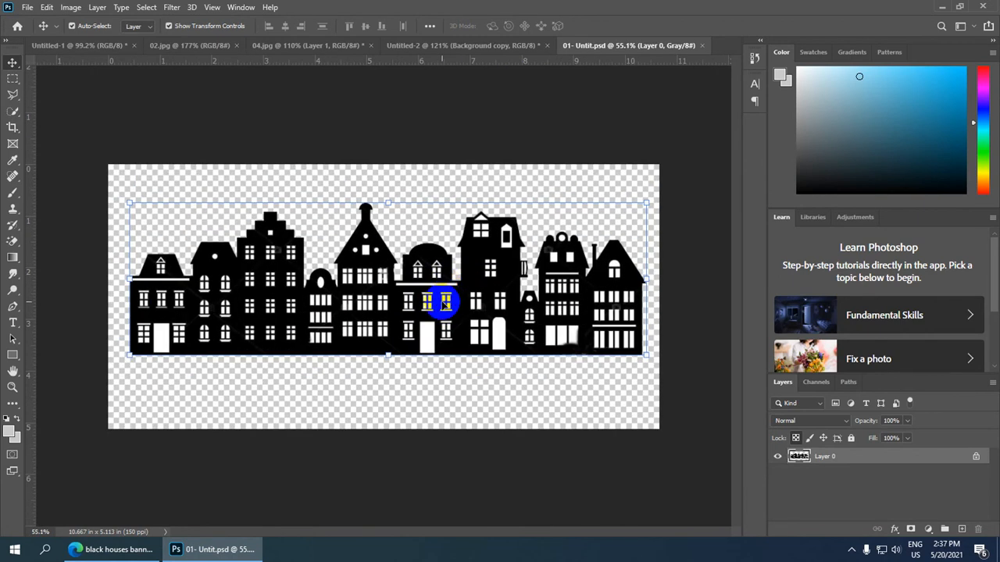
left_click_drag(435, 311, 408, 395)
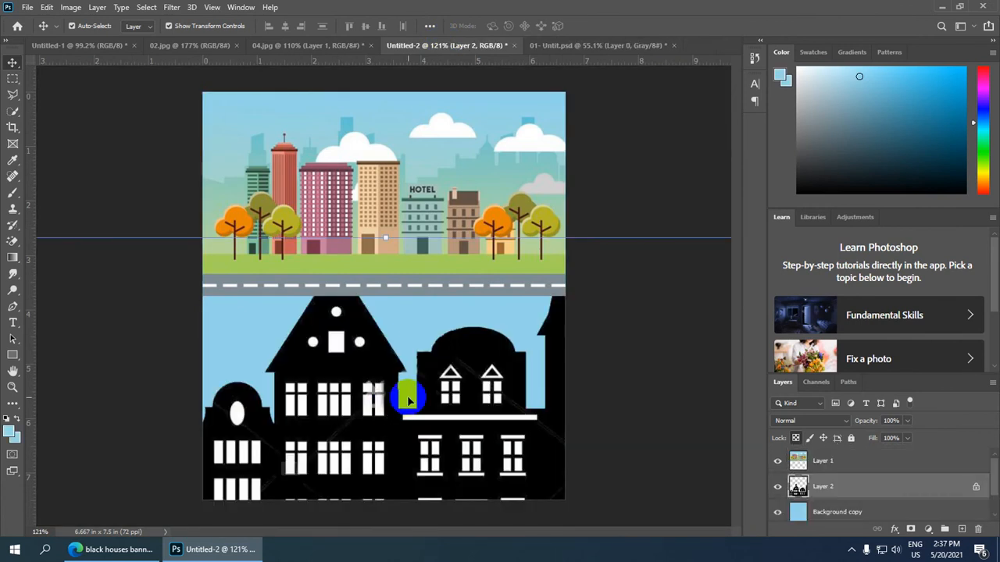
Scale the house silhouette to about 34.5% and place it along the bottom edge of the canvas, starting at the left edge.
scroll(414, 287, "down", 5)
scroll(414, 288, "down", 2)
scroll(430, 300, "up", 2)
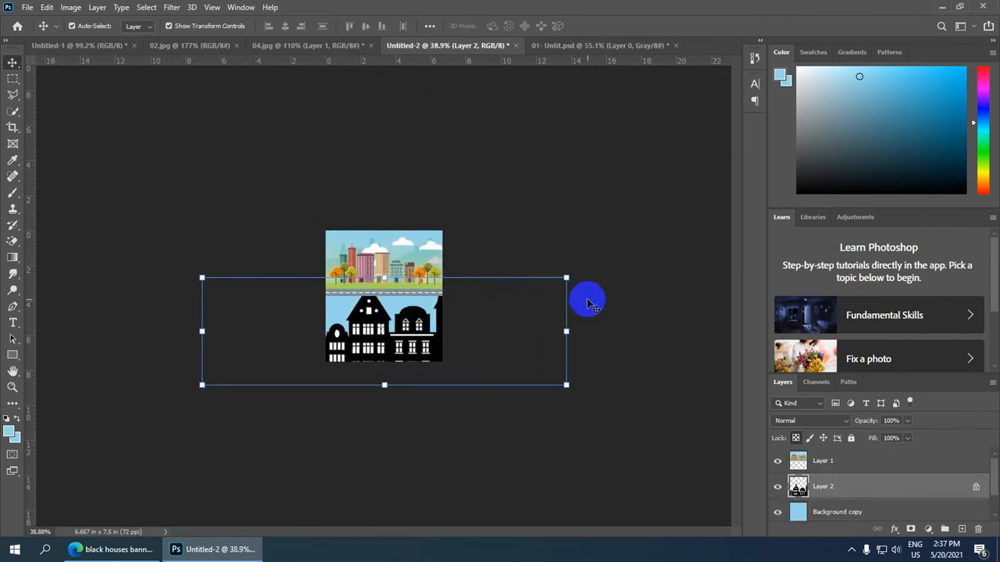
left_click(566, 276)
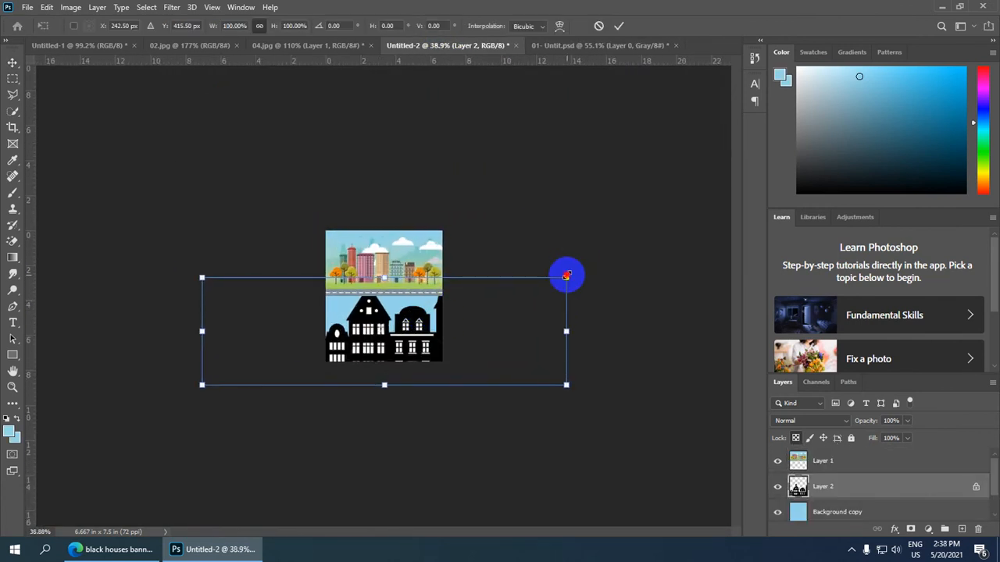
left_click_drag(567, 276, 316, 350)
left_click_drag(292, 364, 406, 344)
scroll(468, 339, "up", 2)
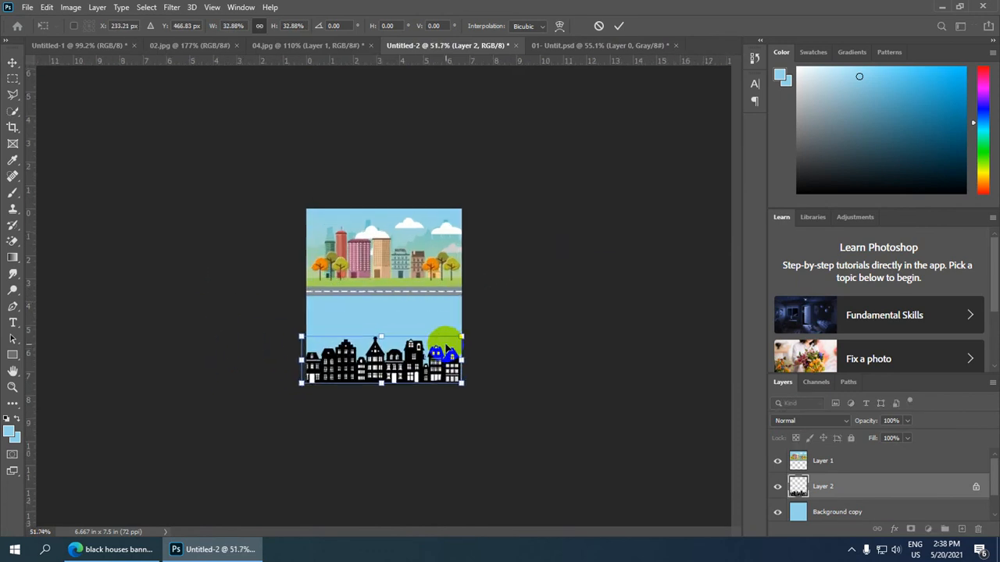
mouse_move(493, 346)
left_mouse_down()
mouse_move(478, 351)
mouse_move(504, 346)
left_mouse_up()
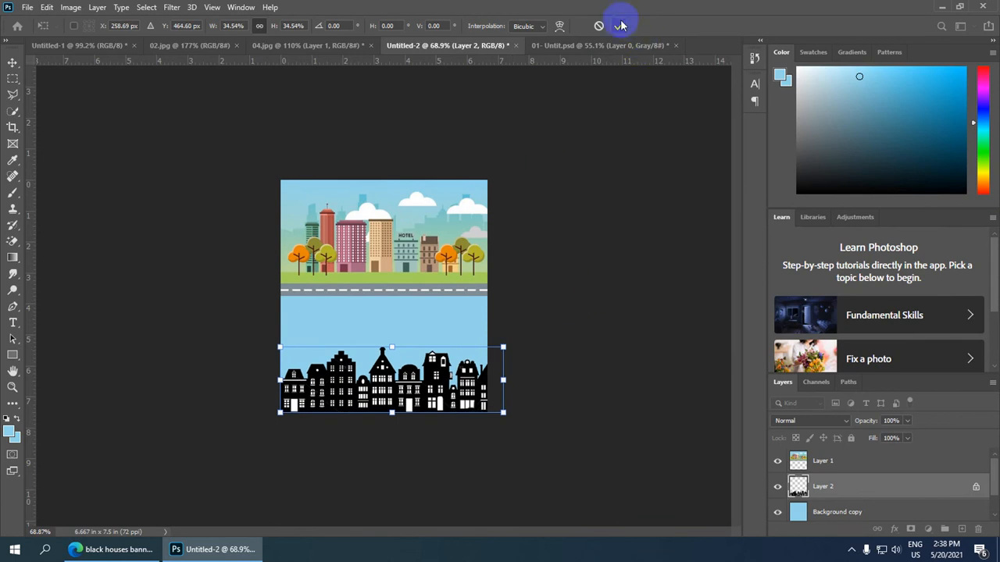
left_click(619, 26)
Set the foreground colour to white and fill the house silhouette on Layer 2 with it.
left_click(797, 485)
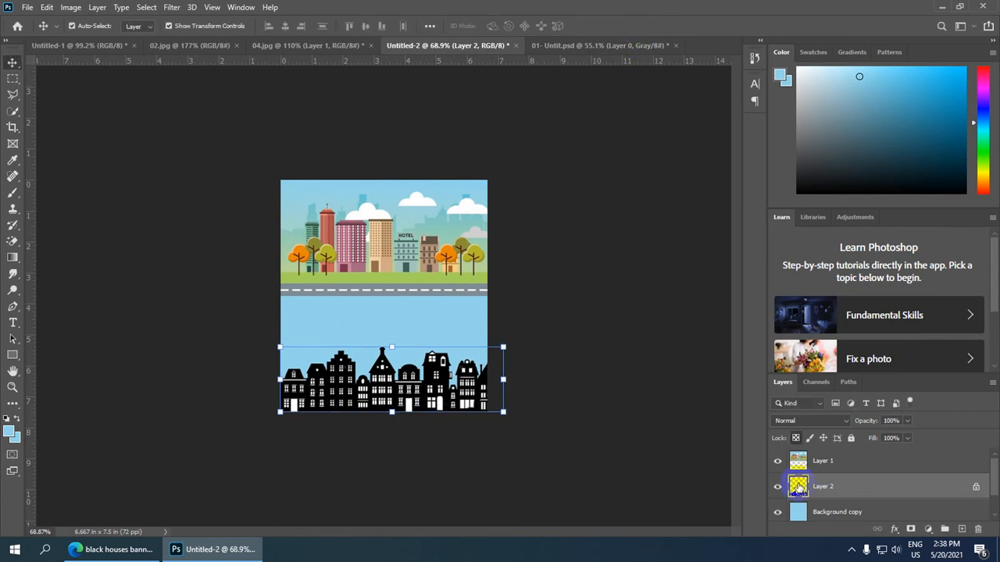
left_click(5, 432)
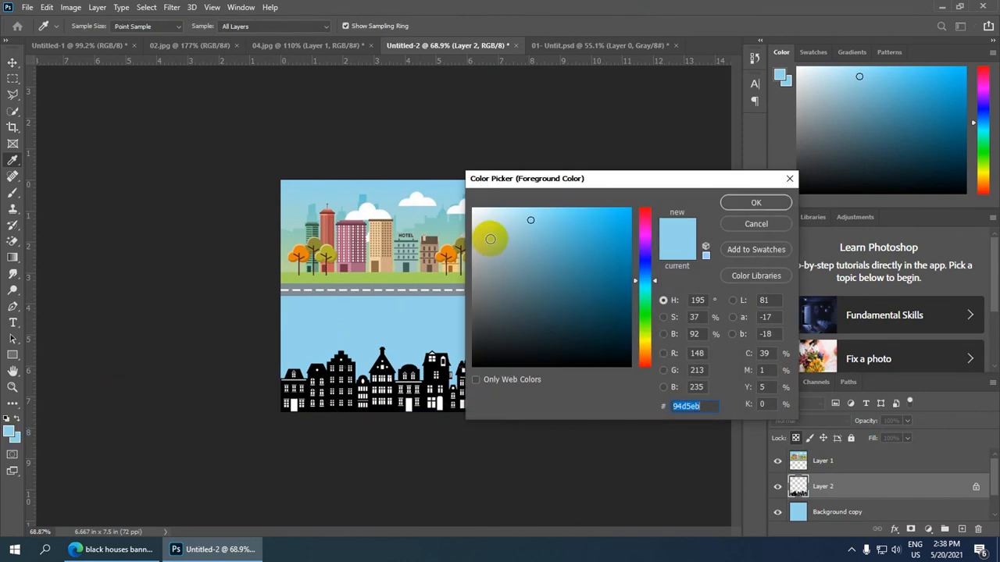
left_click(476, 206)
left_click(751, 203)
key("v")
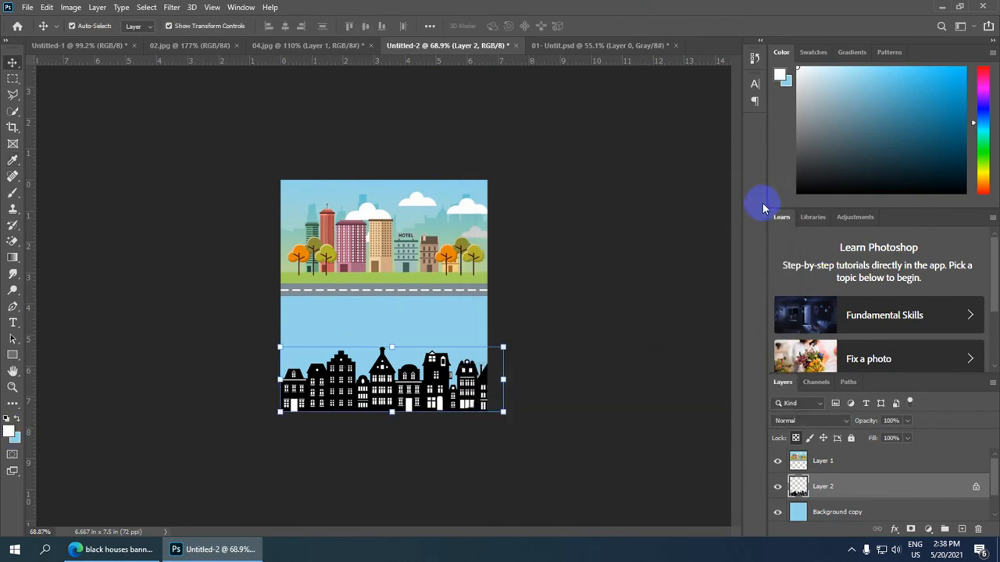
key("alt+BackSpace")
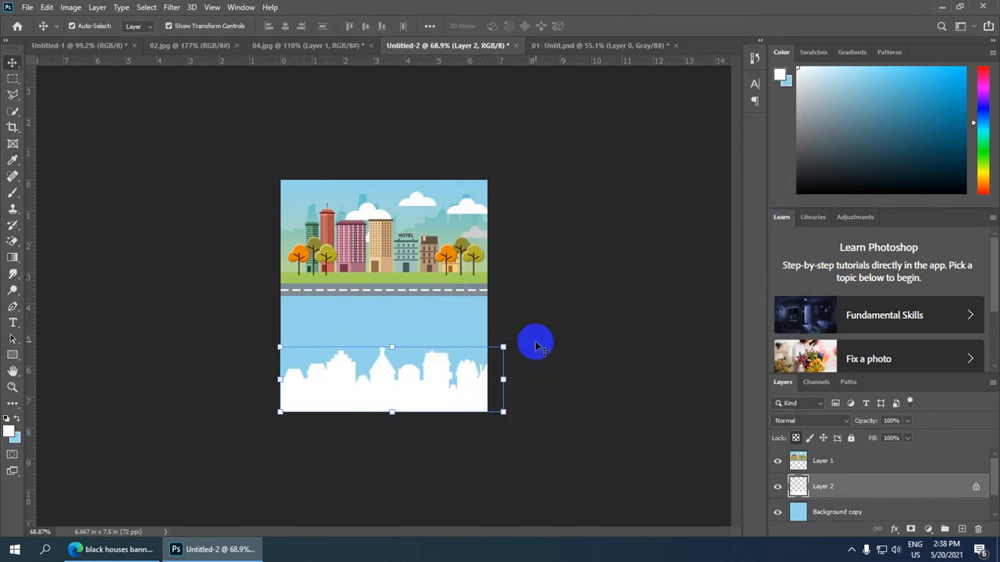
left_click(569, 304)
Hide the light blue Background copy layer.
scroll(432, 327, "up", 1)
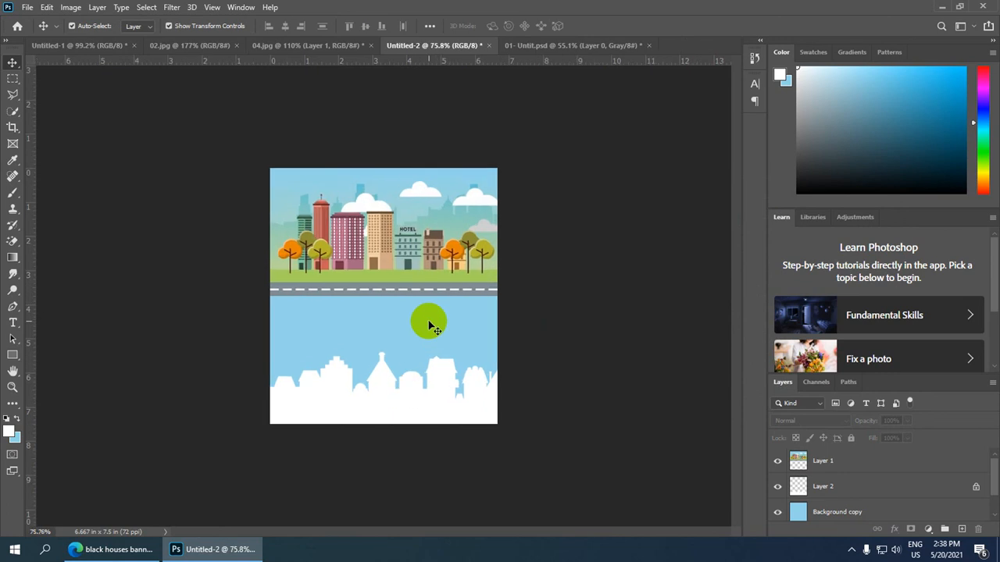
scroll(432, 327, "down", 2)
scroll(881, 495, "down", 1)
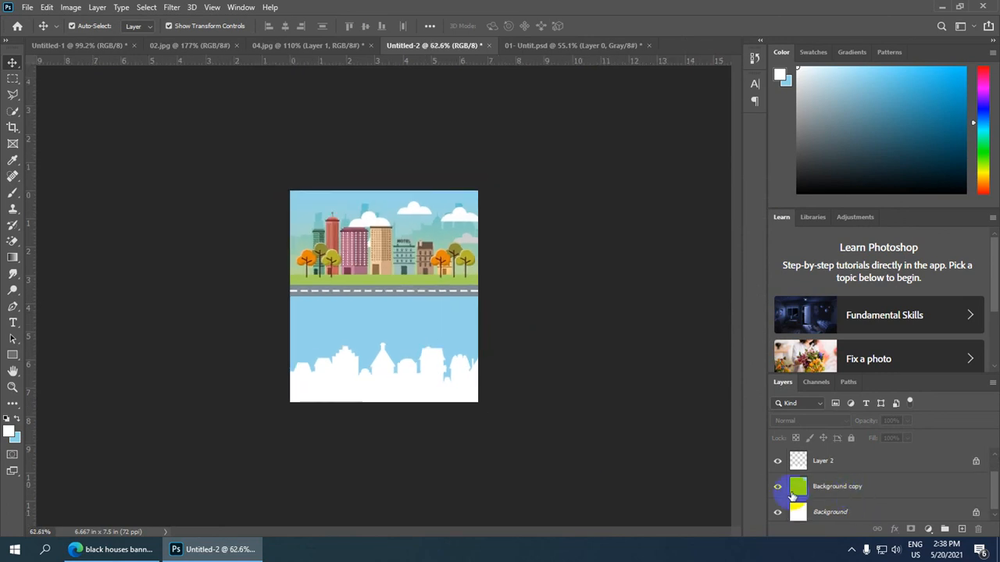
left_click(777, 489)
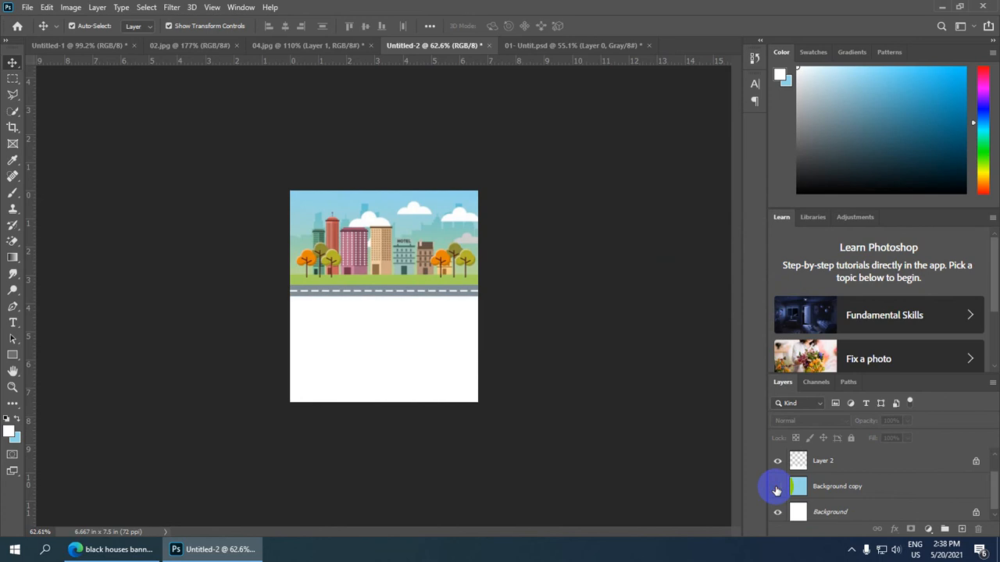
left_click(777, 487)
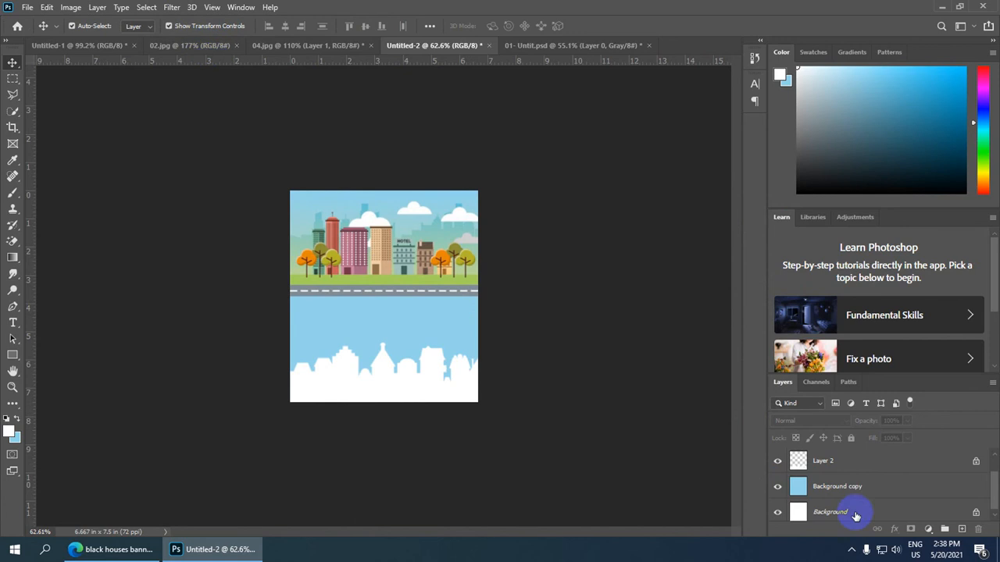
left_click(777, 488)
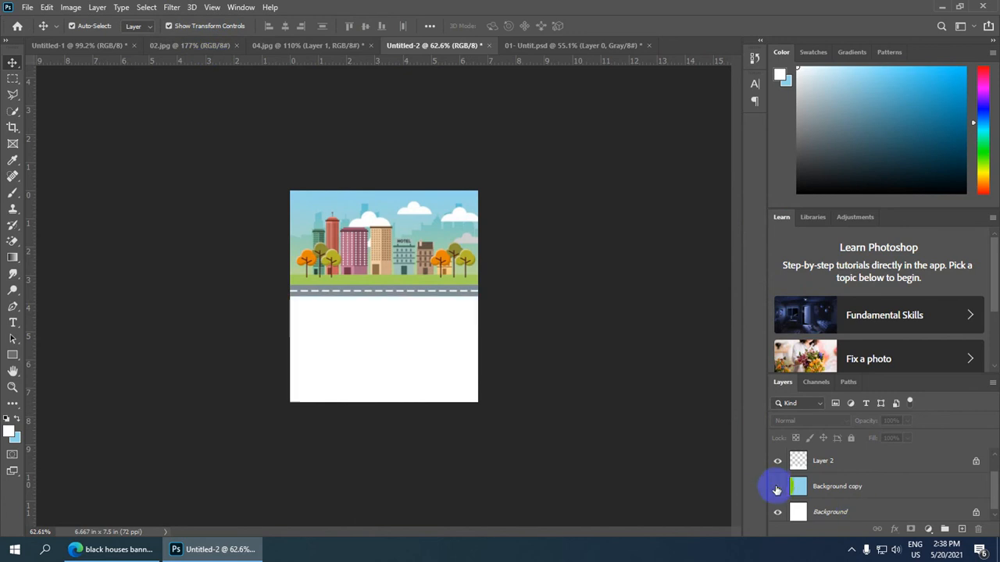
Copy a duplicate of the sea photo from 02.jpg into the lower half of Untitled-2 and move it directly below Layer 1.
left_click(178, 46)
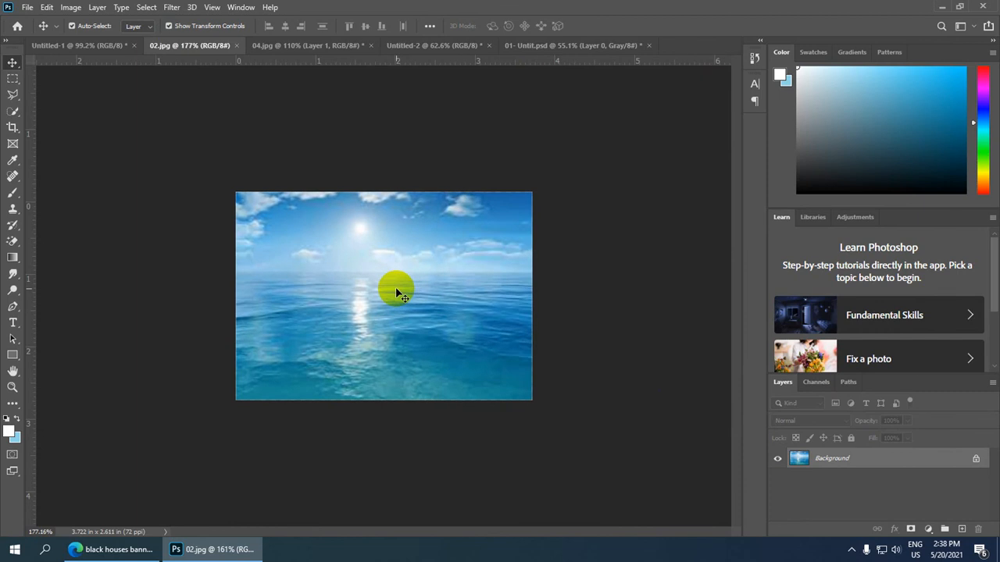
scroll(395, 290, "up", 1)
key("ctrl+j")
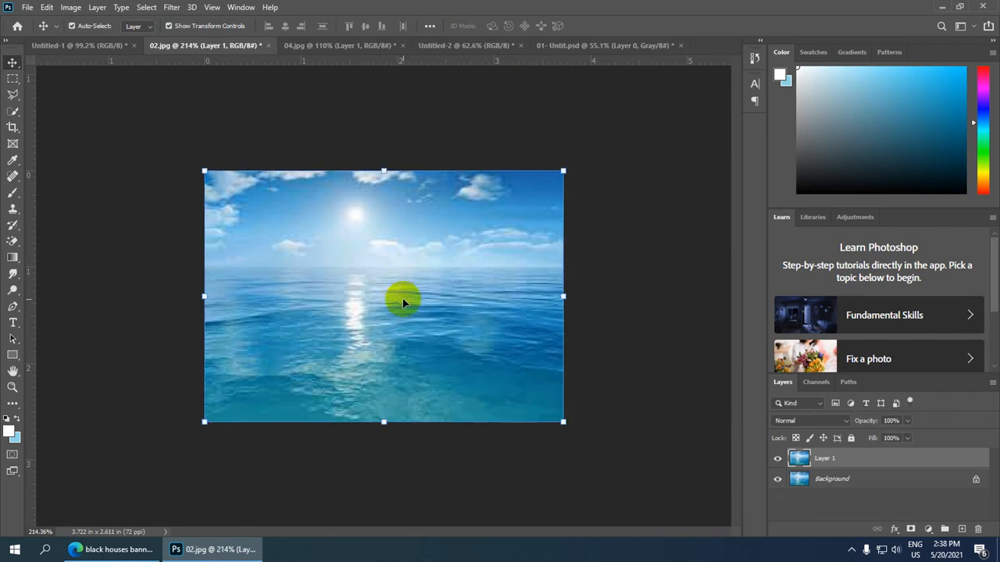
left_click_drag(403, 303, 393, 356)
scroll(407, 359, "up", 3)
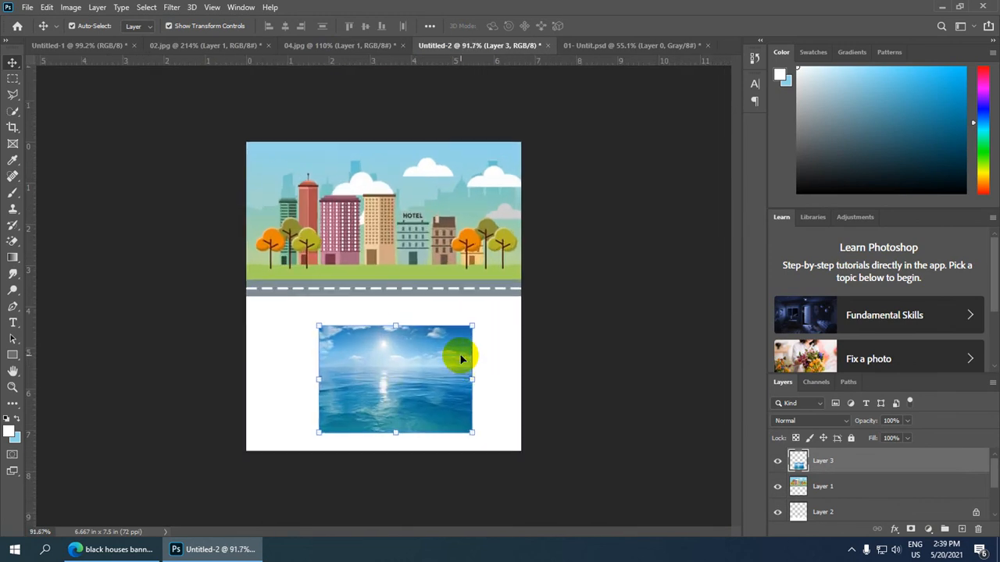
right_click(908, 470)
left_click_drag(826, 461, 823, 495)
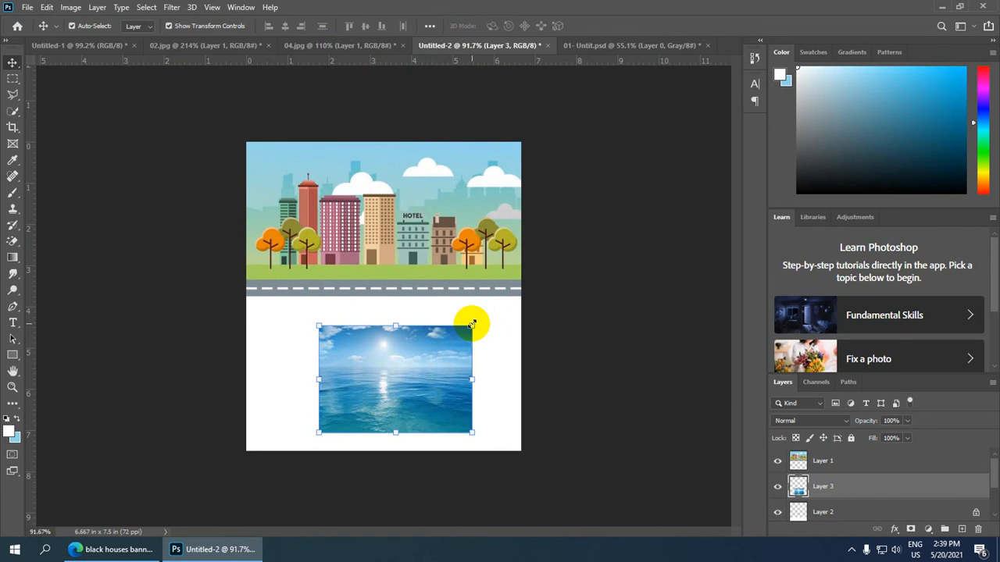
Enlarge the sea photo from its centre to about 295% width and 272% height, and move it up so only water fills the area below the road.
left_click_drag(472, 324, 620, 232)
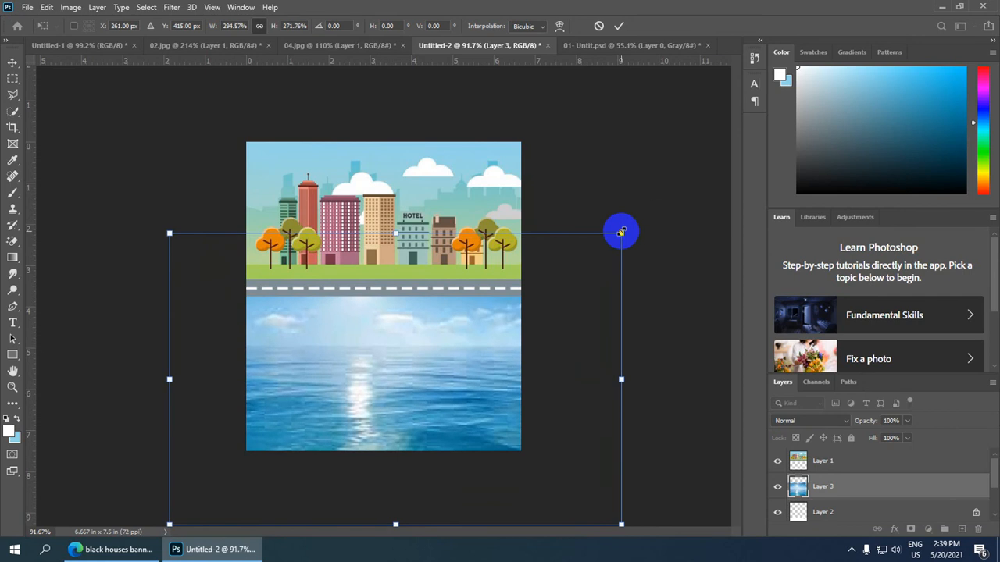
key("Up")
key("Up")
key("Up")
key("Up")
key("Up")
key("Up")
key("Up")
key("Up")
key("Up")
key("Up")
key("Up")
key("Up")
key("Up")
key("Up")
key("Up")
key("Up")
key("Up")
key("Up")
key("Up")
key("Up")
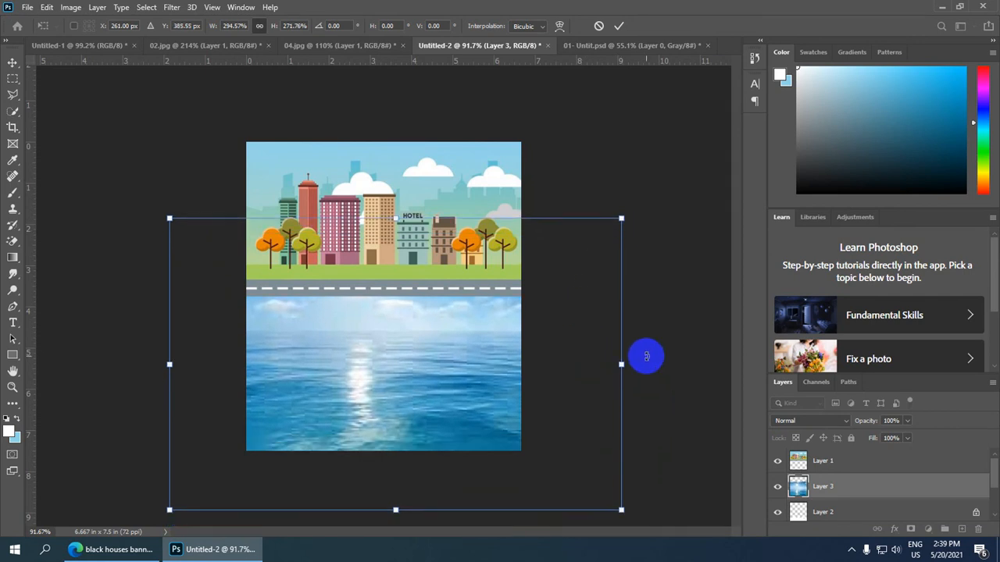
scroll(675, 367, "down", 3, "alt")
key("Up")
key("Up")
key("Up")
key("Up")
key("Up")
key("Up")
key("Up")
key("Up")
key("Up")
key("Up")
key("Up")
key("Up")
key("Up")
key("Up")
key("Up")
key("Up")
key("Up")
key("Up")
key("Up")
key("Up")
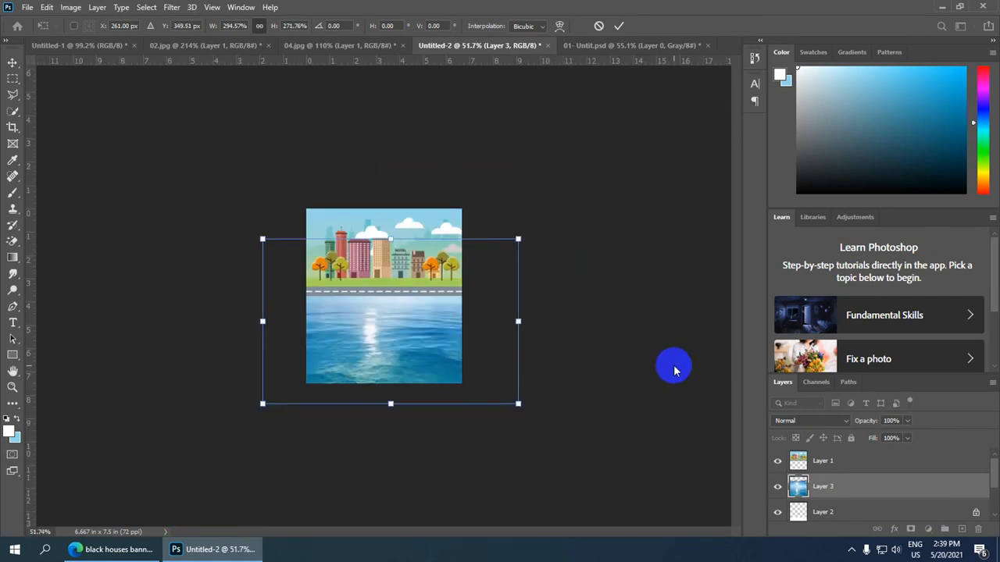
key("Up")
key("Up")
key("Up")
key("Up")
key("Up")
key("Up")
key("Up")
key("Up")
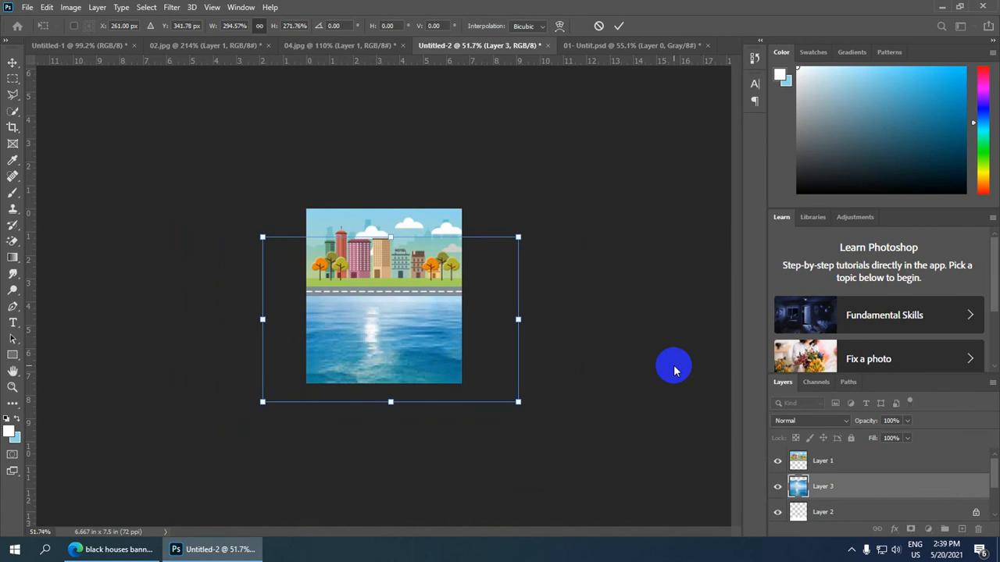
scroll(572, 378, "down", 1, "alt")
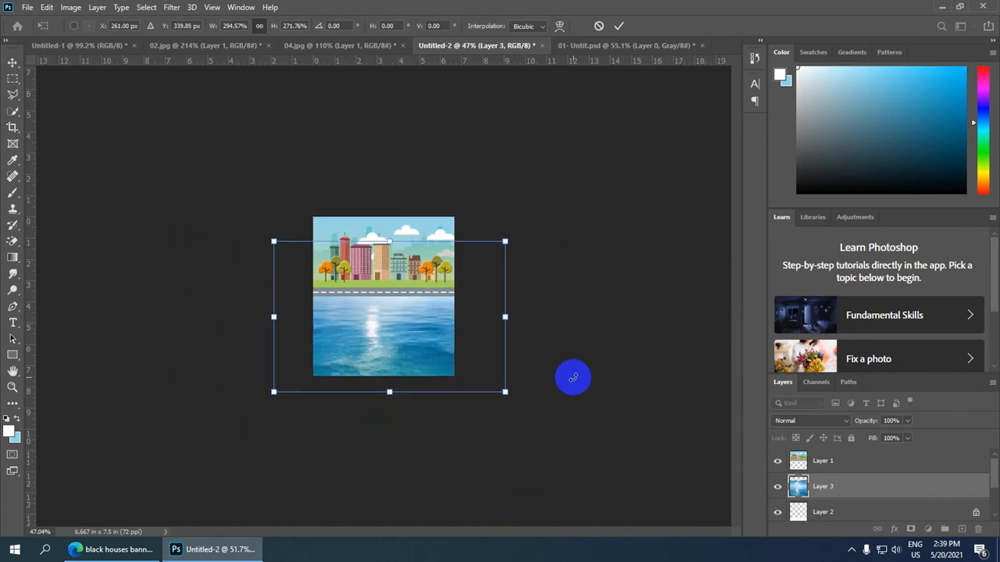
left_click(618, 26)
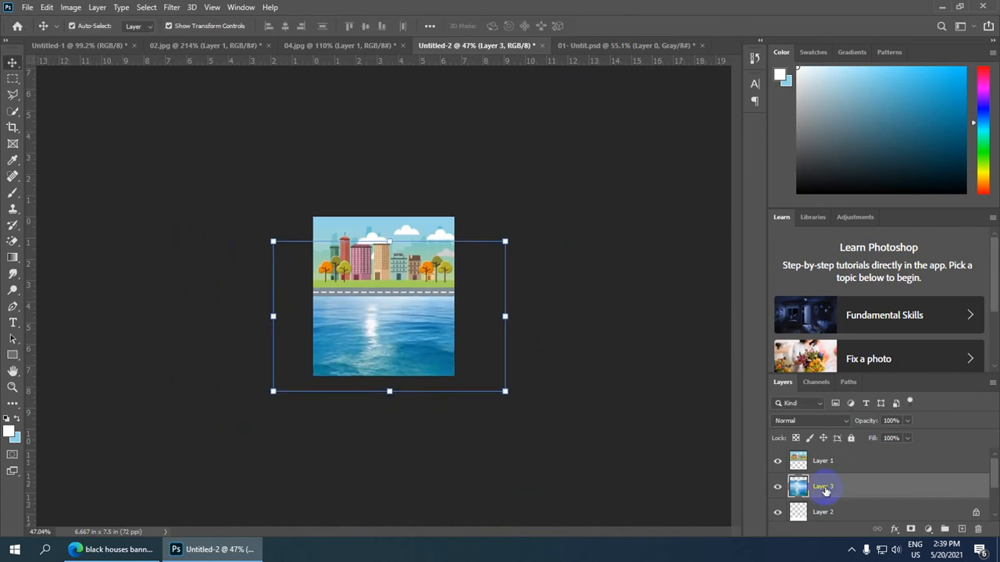
Move the sea photo on Layer 3 directly below Layer 2 in the layer order.
scroll(824, 477, "down", 1)
left_click_drag(833, 463, 829, 500)
scroll(522, 357, "down", 3)
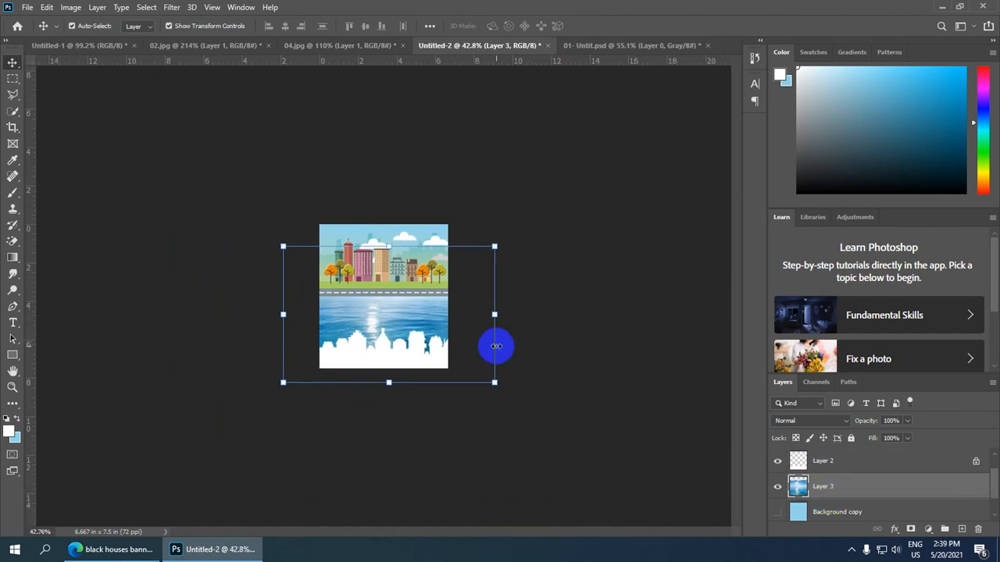
Reduce the opacity of the white house silhouette on Layer 2 to 37% and deselect the layer.
scroll(835, 457, "up", 1)
left_click(840, 465)
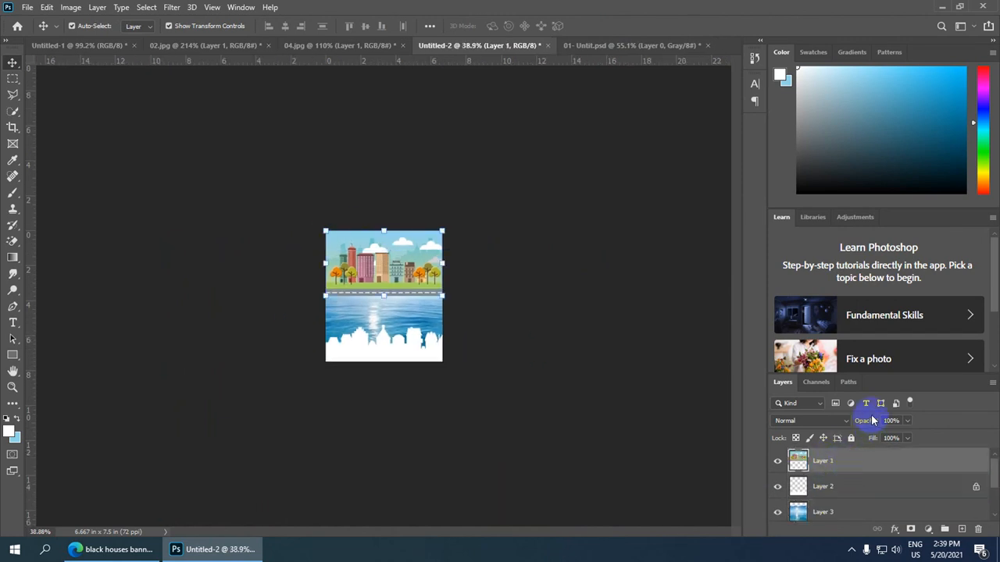
left_click(824, 488)
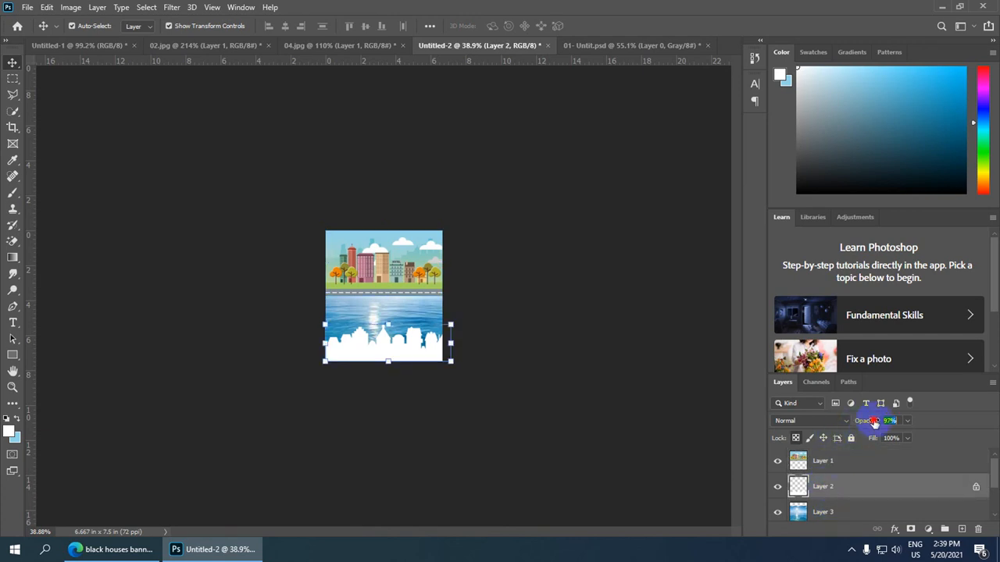
left_click_drag(873, 422, 835, 432)
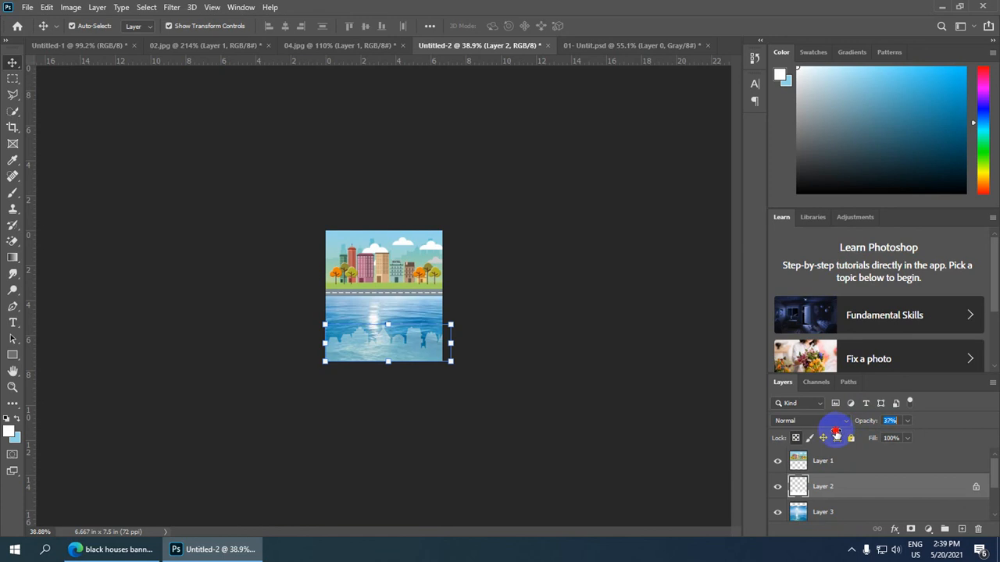
left_click(559, 246)
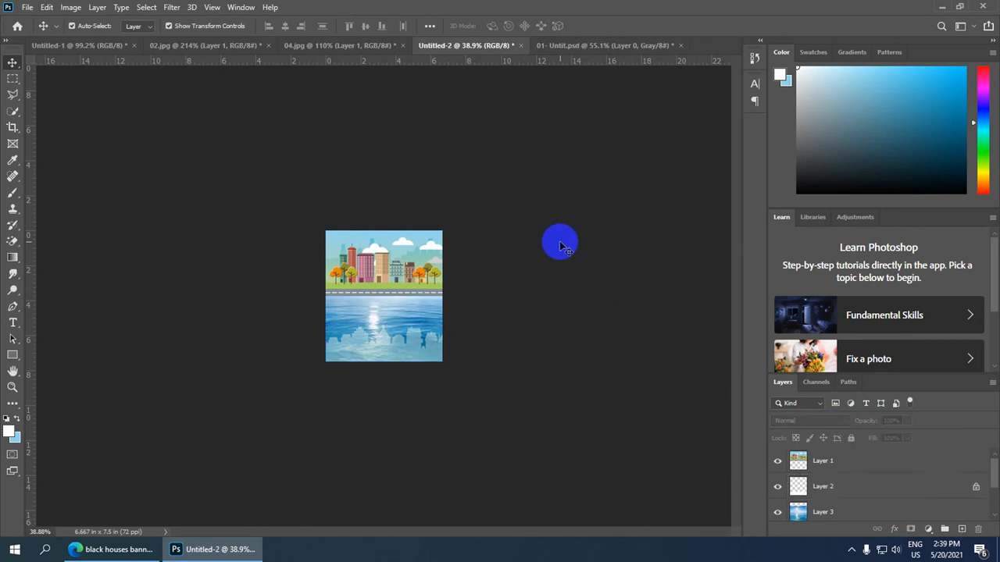
Start the Lens Flare filter on the city illustration in Layer 1 and try its lens types, settling on 50-300mm Zoom.
left_click(849, 463)
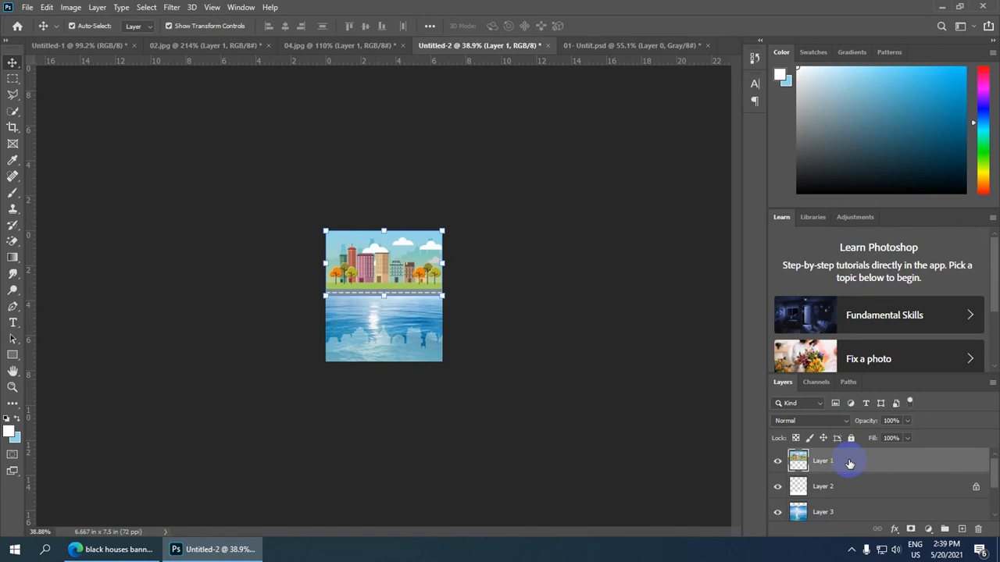
scroll(478, 342, "up", 1)
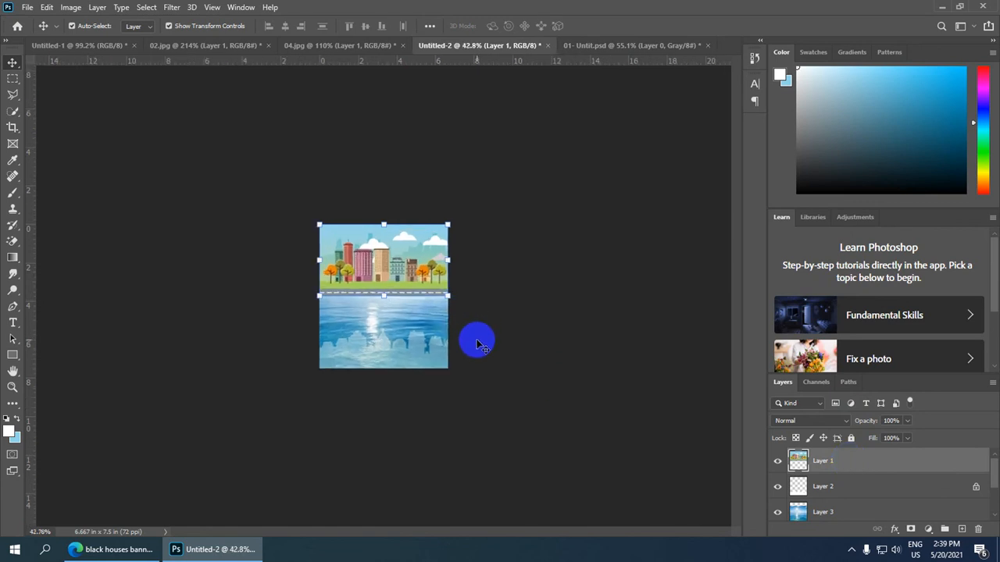
scroll(478, 344, "up", 6)
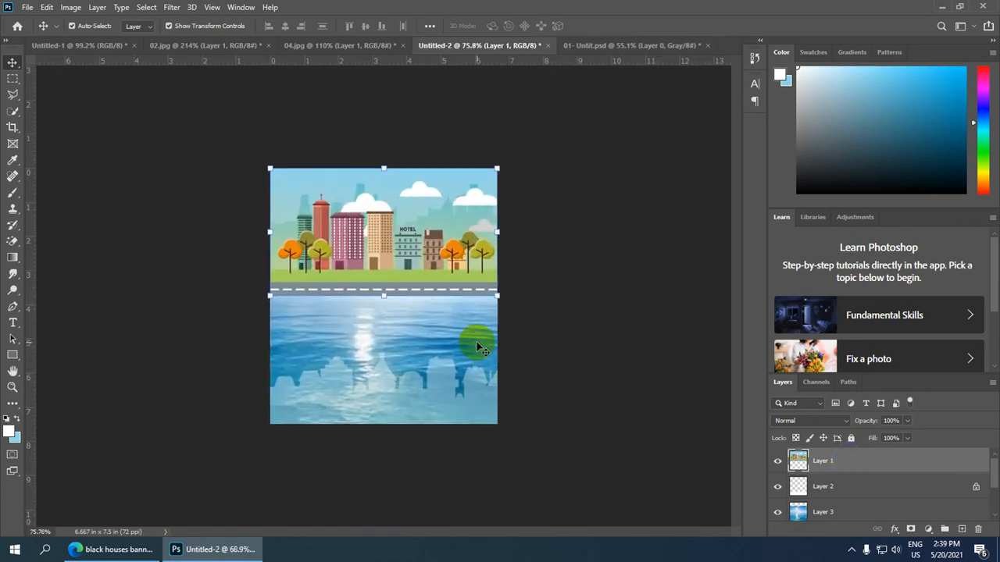
scroll(470, 306, "up", 1)
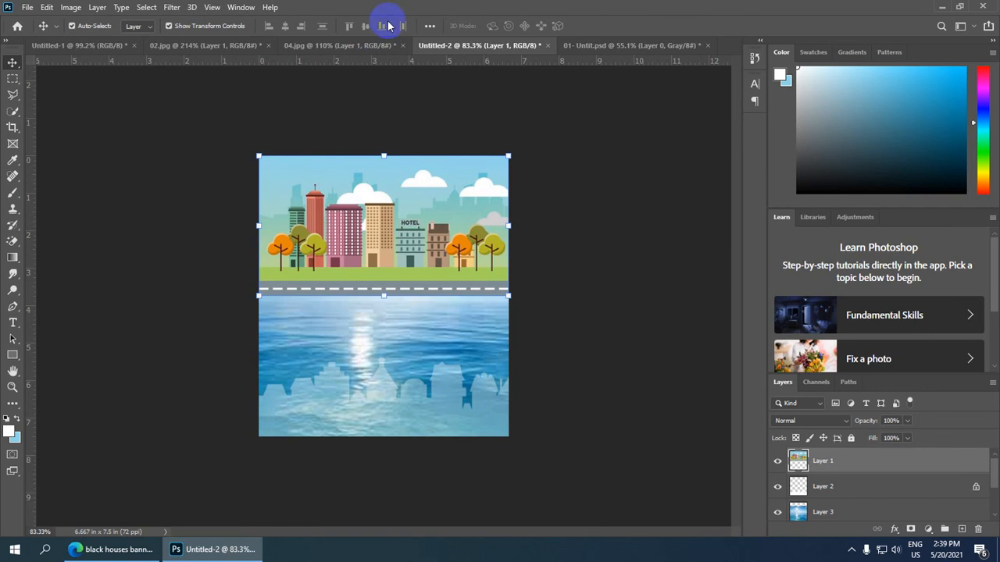
left_click(172, 8)
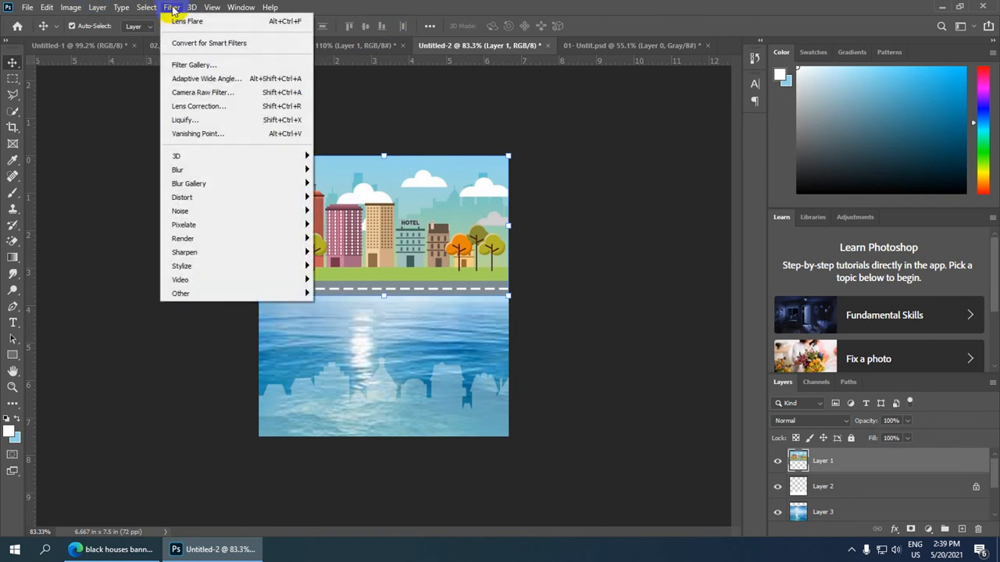
mouse_move(230, 238)
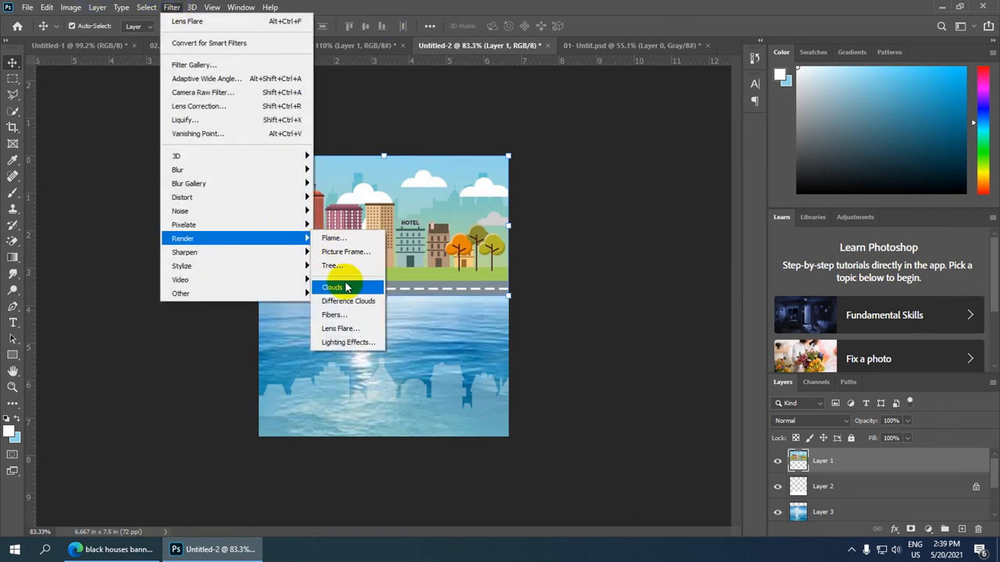
left_click(358, 329)
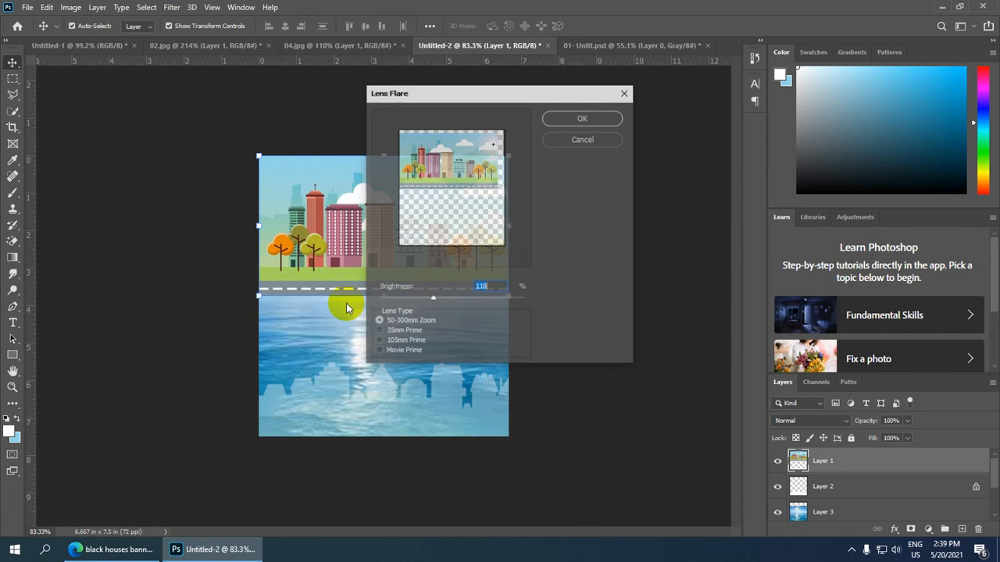
left_click(380, 331)
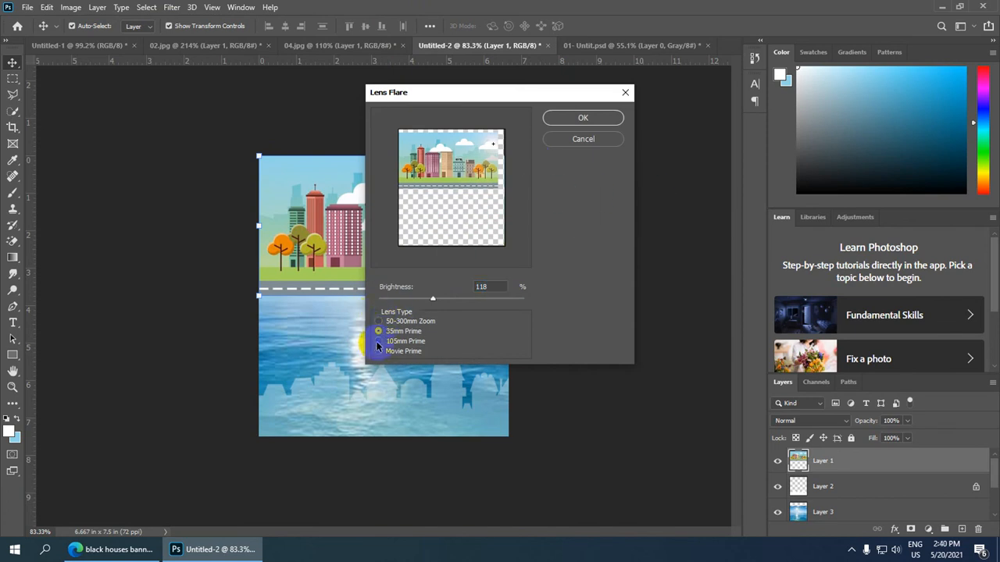
left_click(377, 342)
left_click(378, 351)
left_click(379, 331)
Place the flare centre on the rightmost cloud above the city, set its brightness to 157%, and apply the filter.
left_click_drag(435, 302, 442, 299)
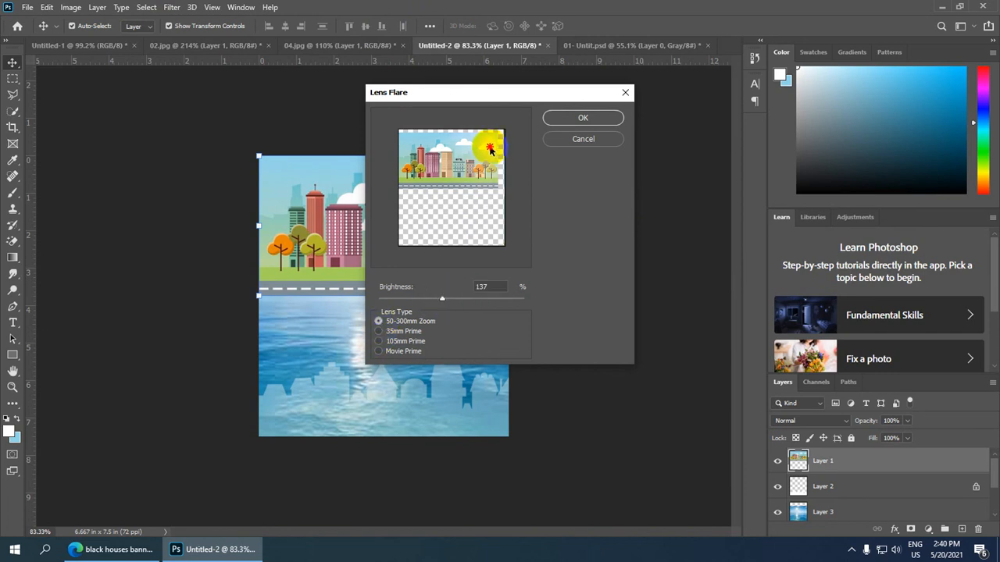
left_click_drag(490, 151, 485, 144)
left_click(485, 150)
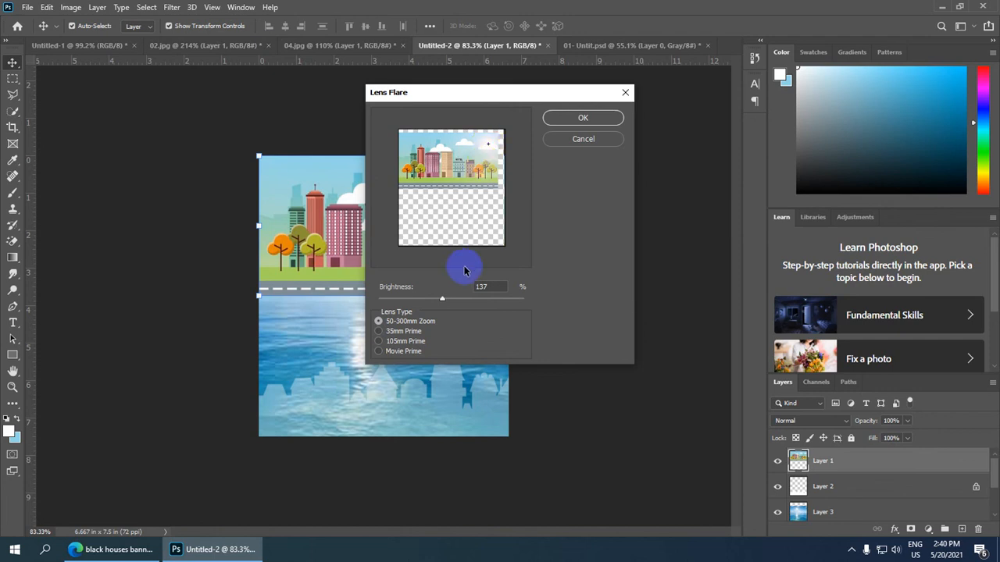
left_click_drag(442, 301, 446, 301)
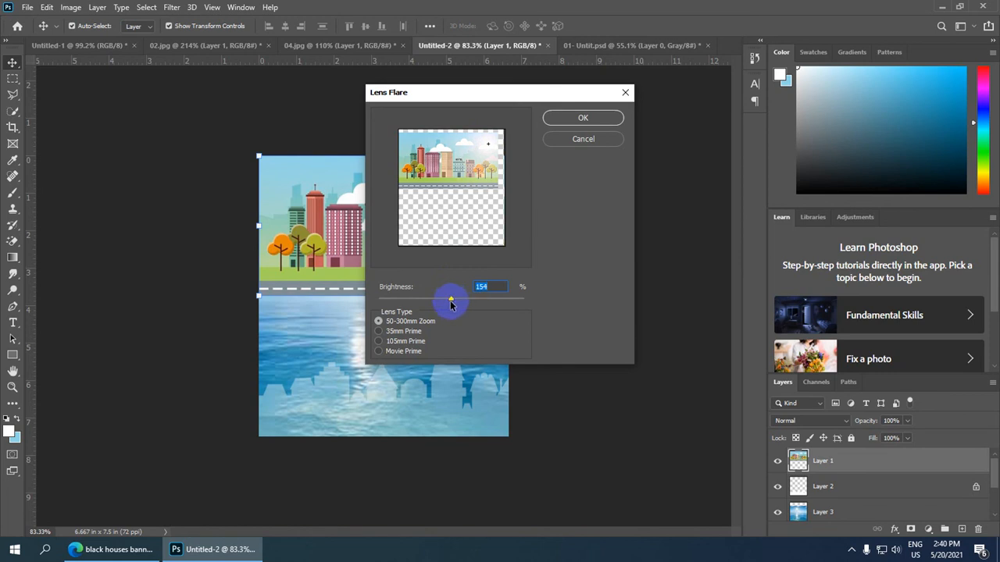
left_click_drag(451, 301, 447, 302)
mouse_move(450, 301)
left_mouse_down()
mouse_move(441, 301)
mouse_move(454, 297)
left_mouse_up()
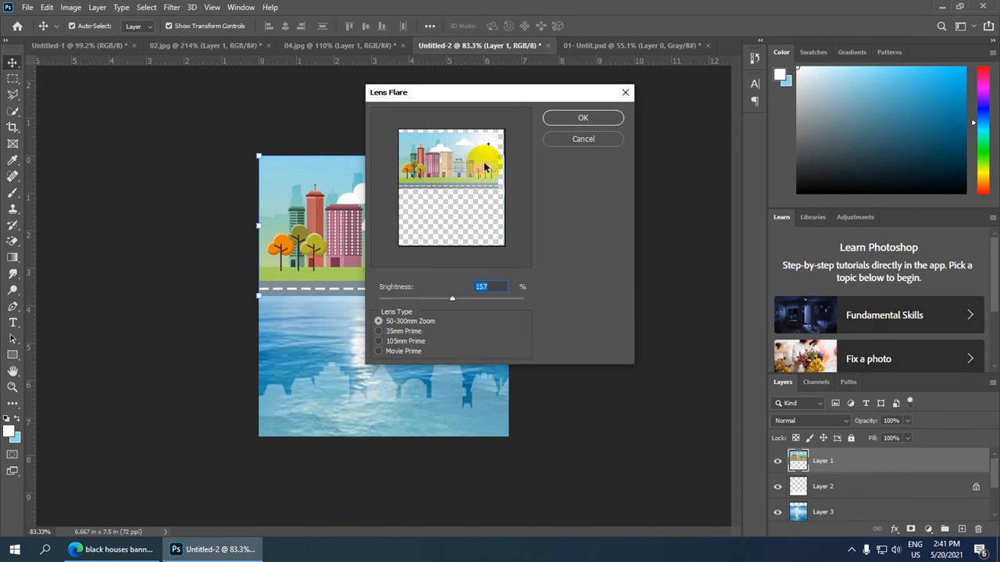
left_click(605, 122)
Examine the flare on the city illustration and compare Untitled-2 with the finished composite in Untitled-1.
scroll(508, 223, "down", 2)
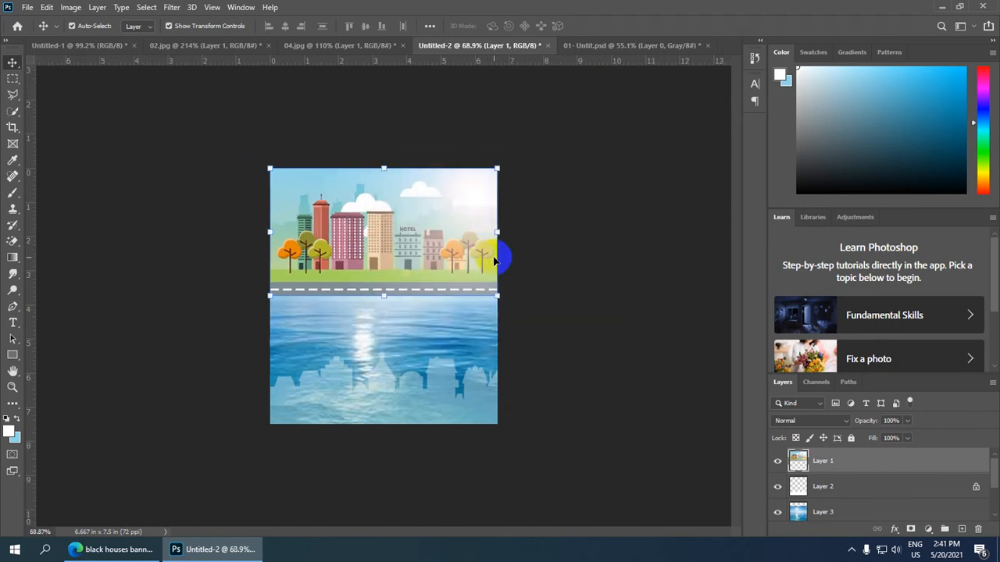
scroll(470, 228, "down", 1)
scroll(449, 274, "up", 3)
left_click(567, 319)
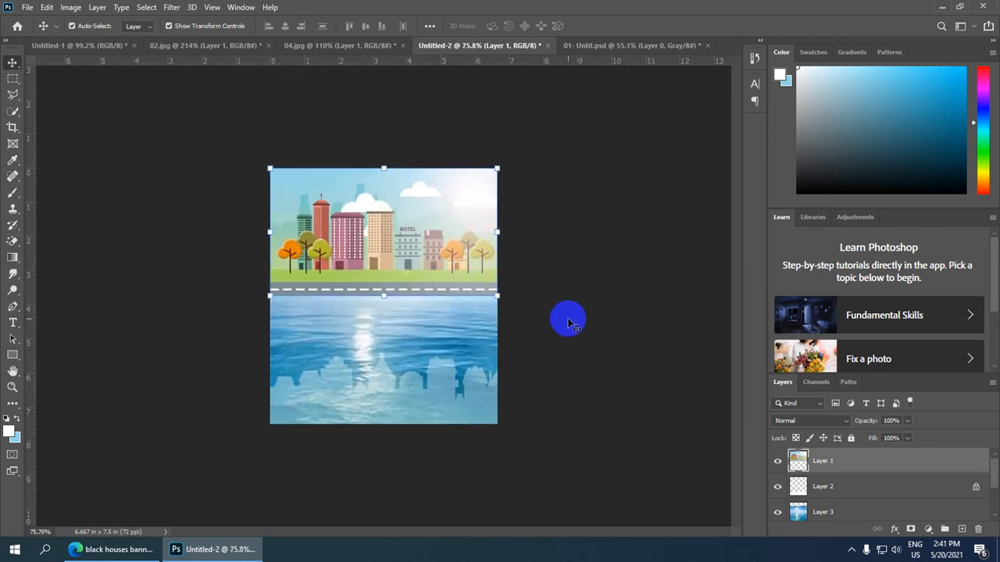
scroll(405, 258, "down", 3)
scroll(405, 258, "down", 2)
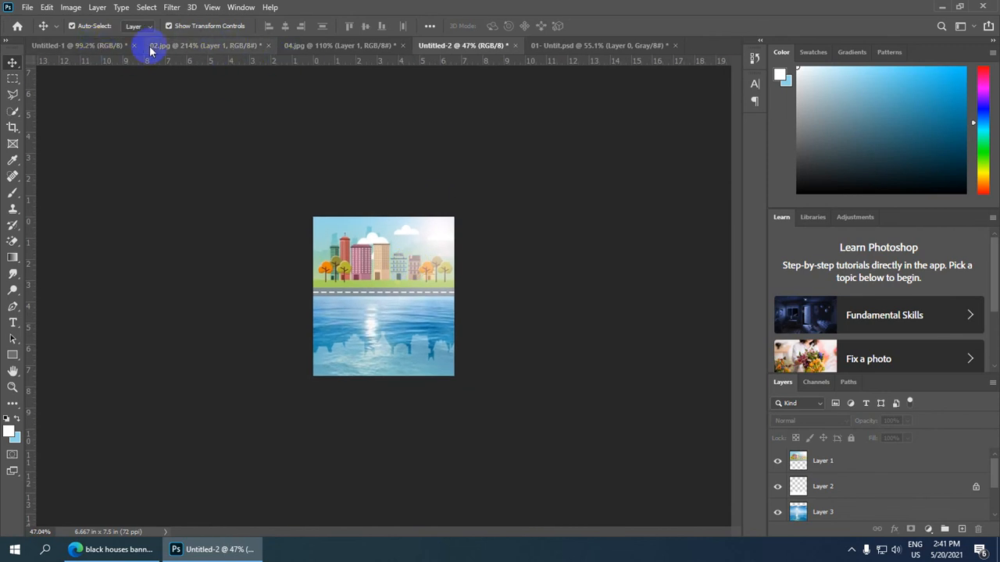
left_click(102, 47)
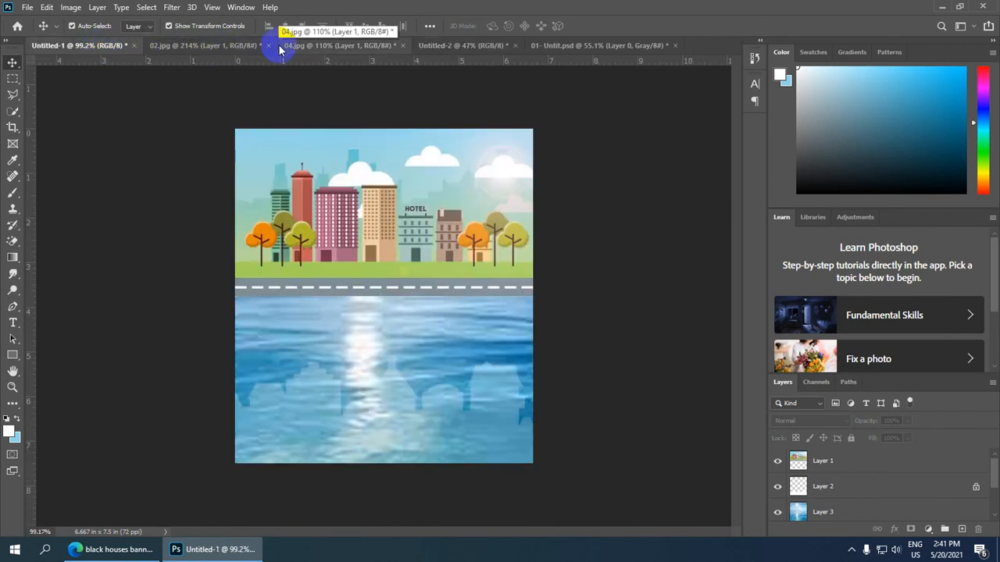
left_click(473, 49)
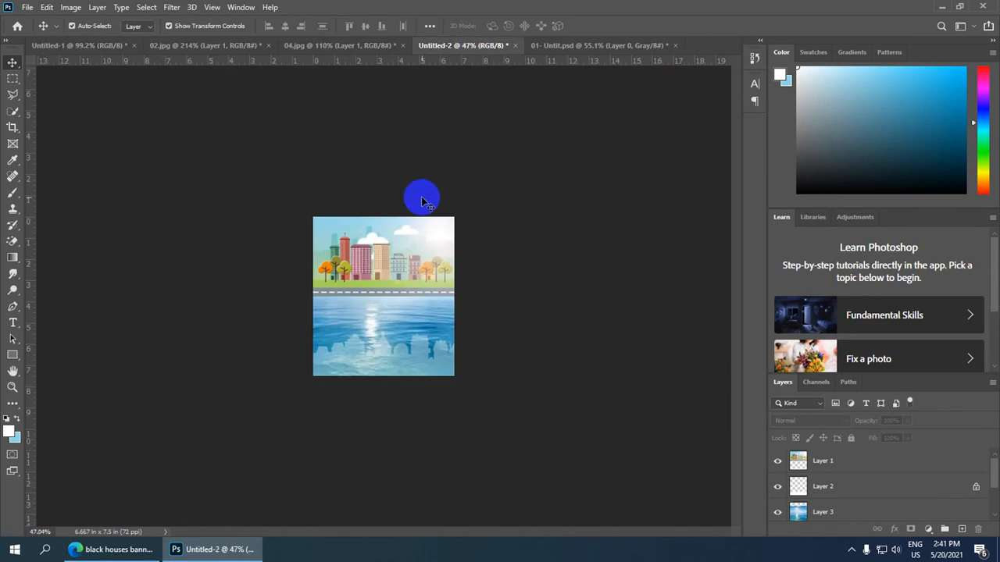
scroll(398, 277, "up", 2)
scroll(398, 277, "up", 1)
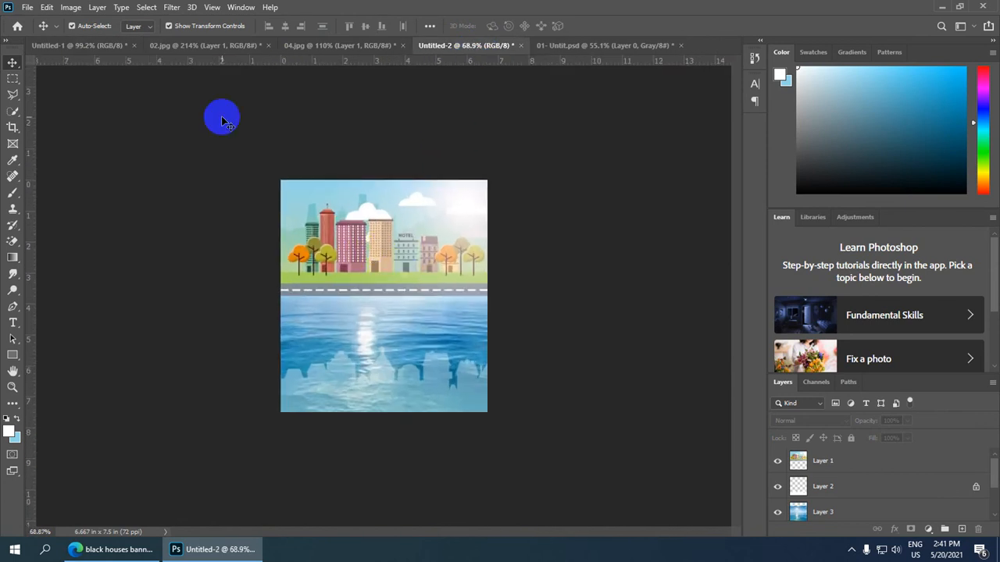
Start saving Untitled-2 on the computer under the file name "sample design" in JPEG format.
left_click(27, 7)
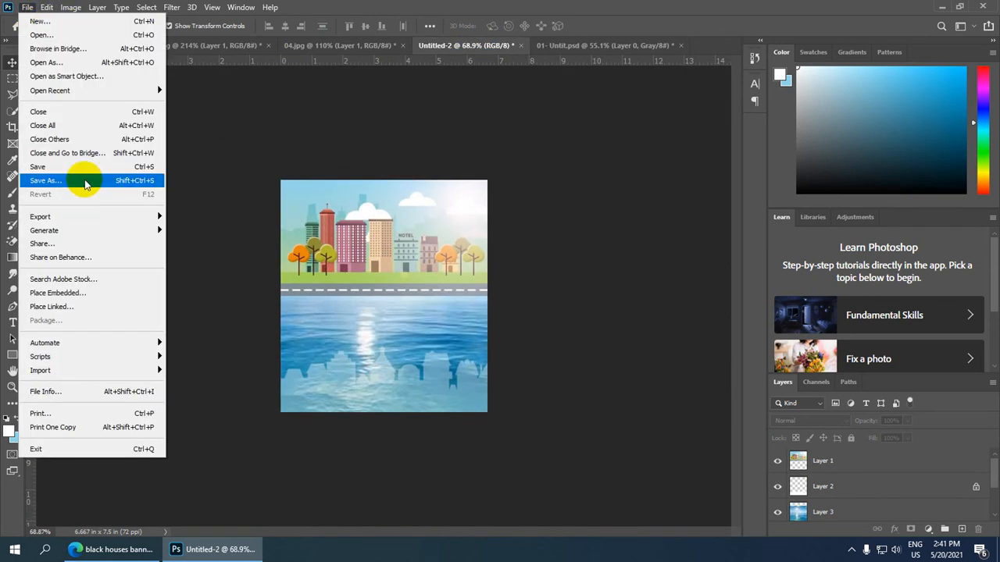
left_click(98, 182)
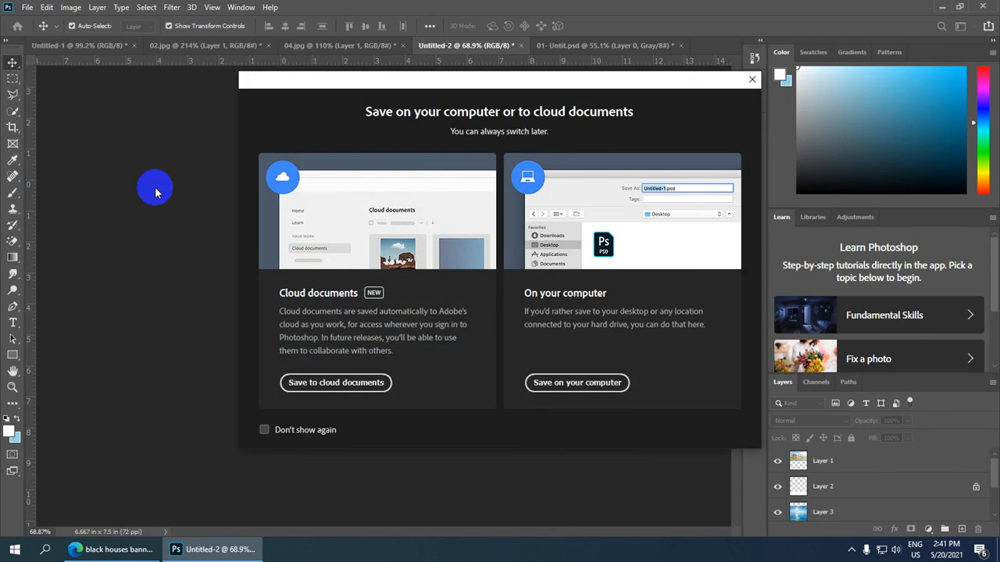
left_click(588, 384)
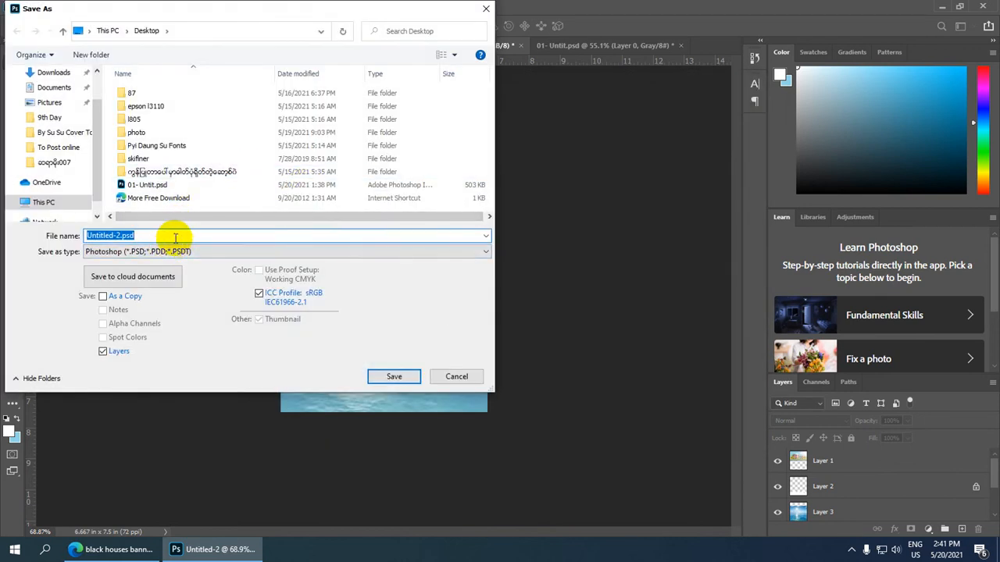
type("s")
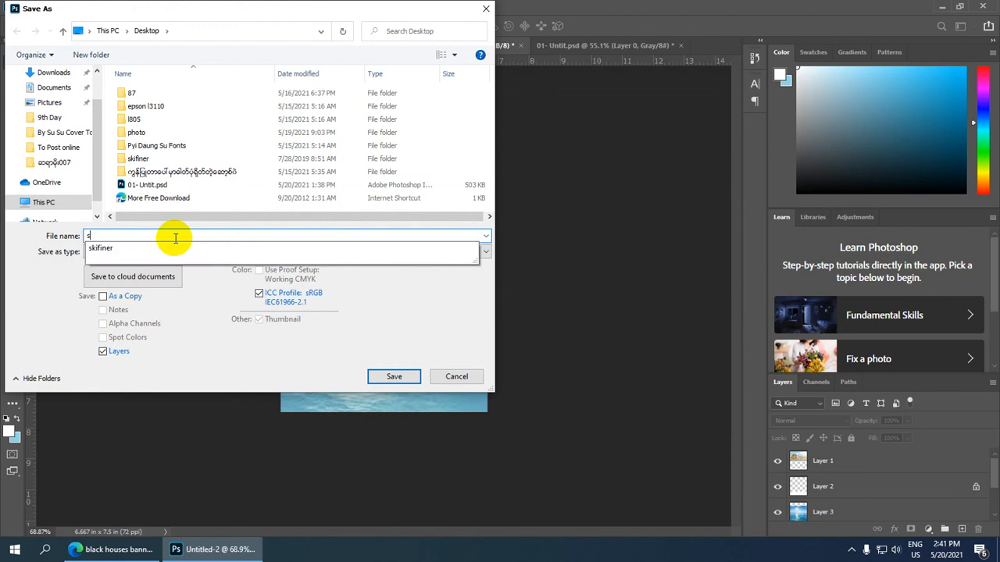
type("ample design")
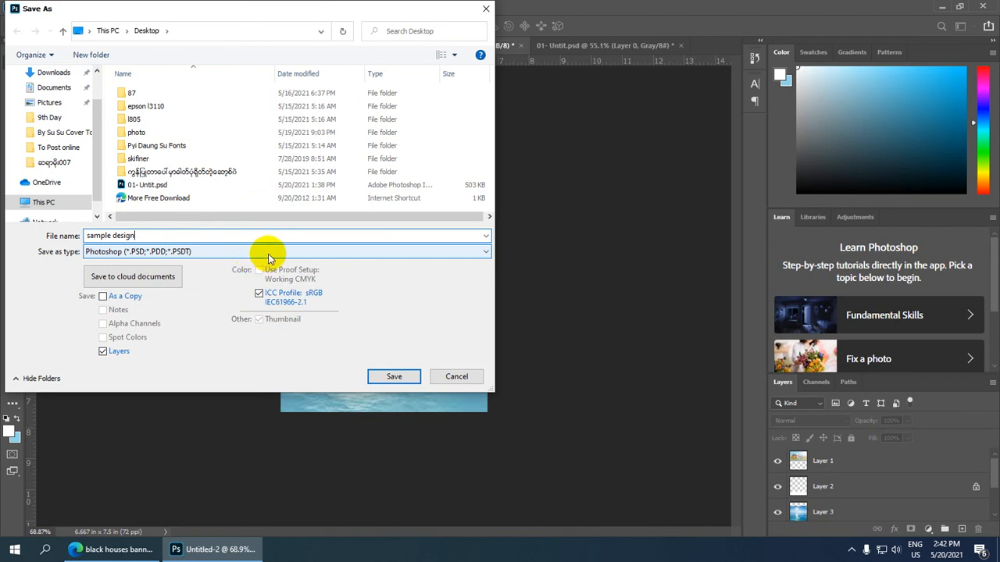
left_click(485, 252)
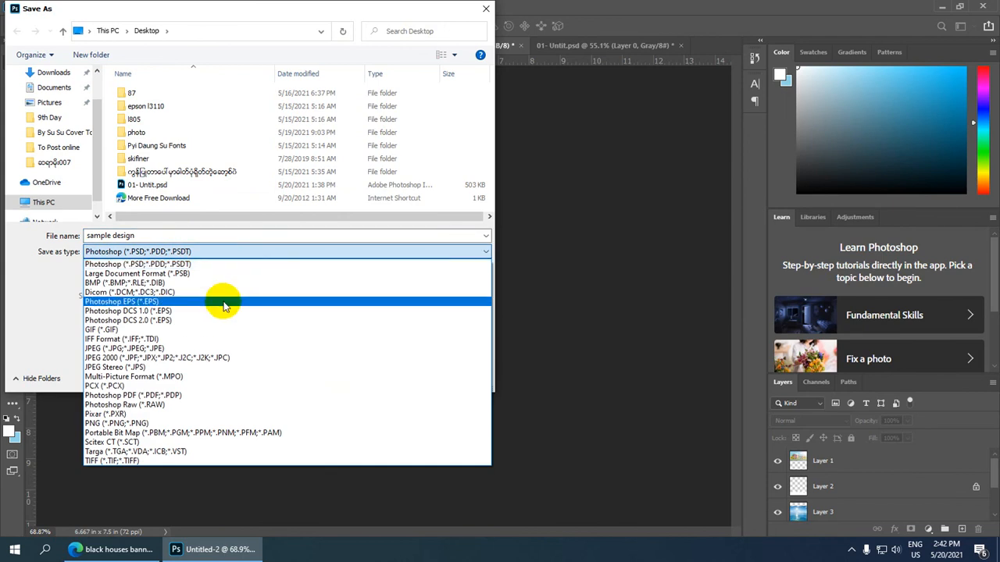
left_click(214, 350)
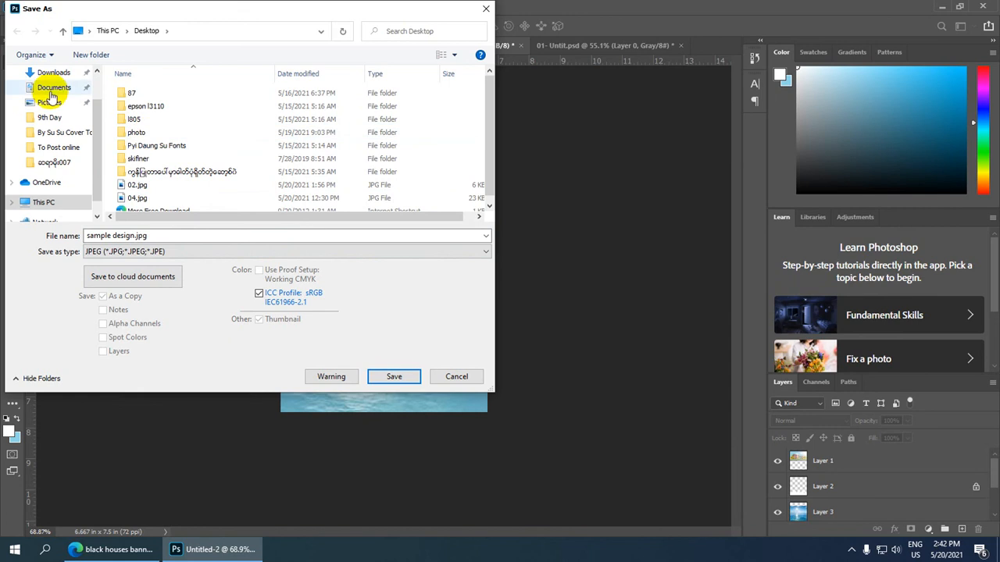
Choose the Desktop as the save location and save the JPEG with quality 12.
scroll(69, 162, "up", 1)
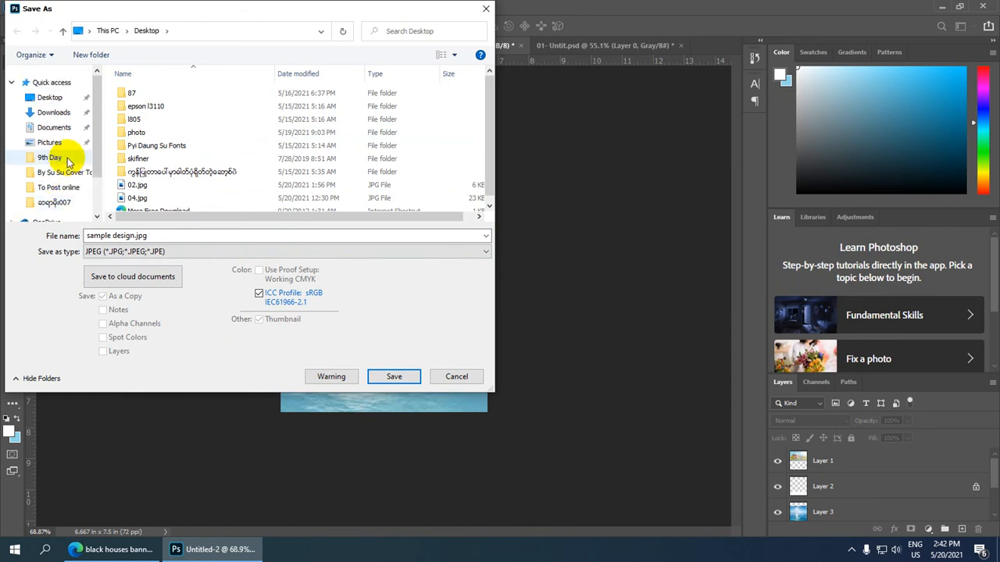
left_click(66, 105)
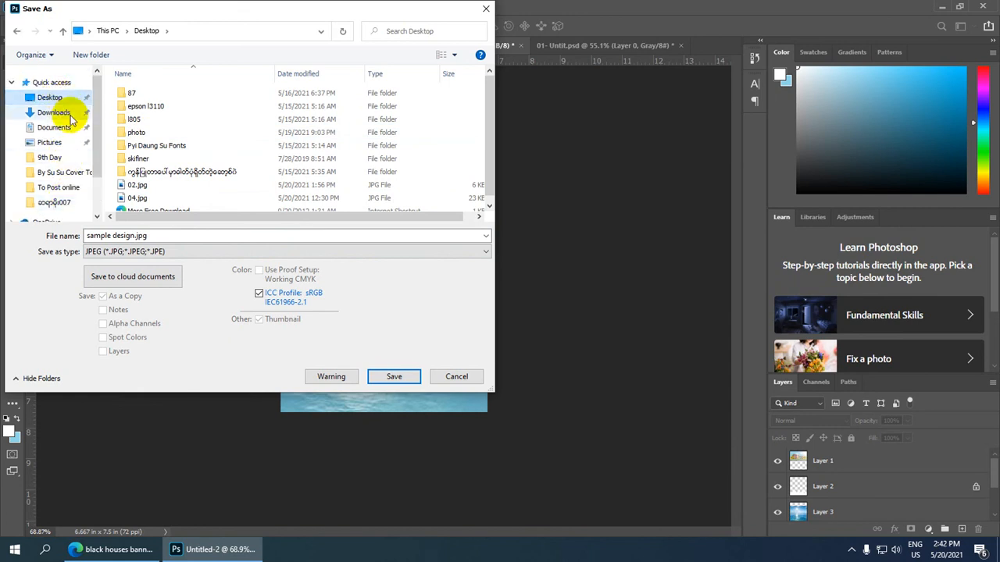
scroll(257, 130, "down", 1)
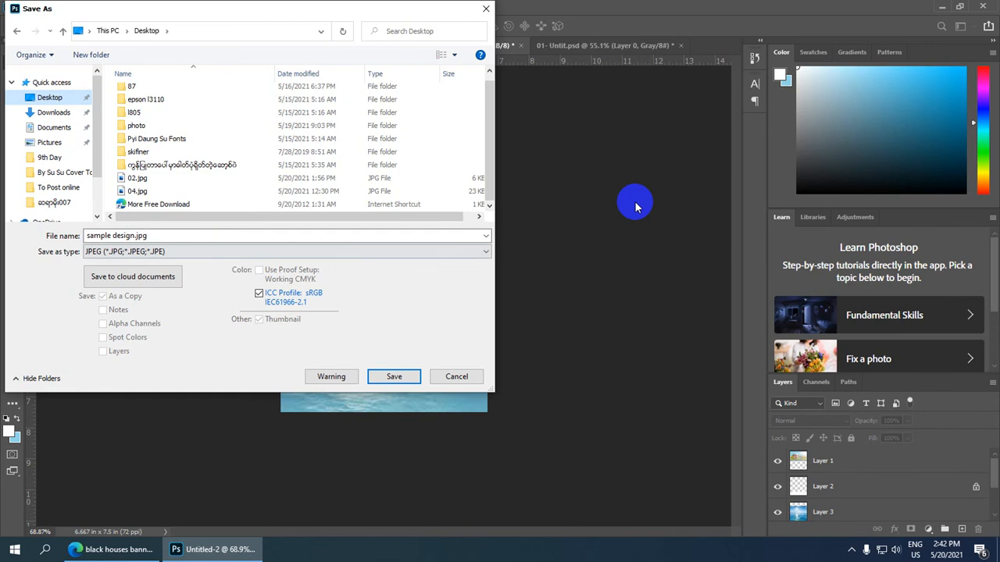
left_click(394, 377)
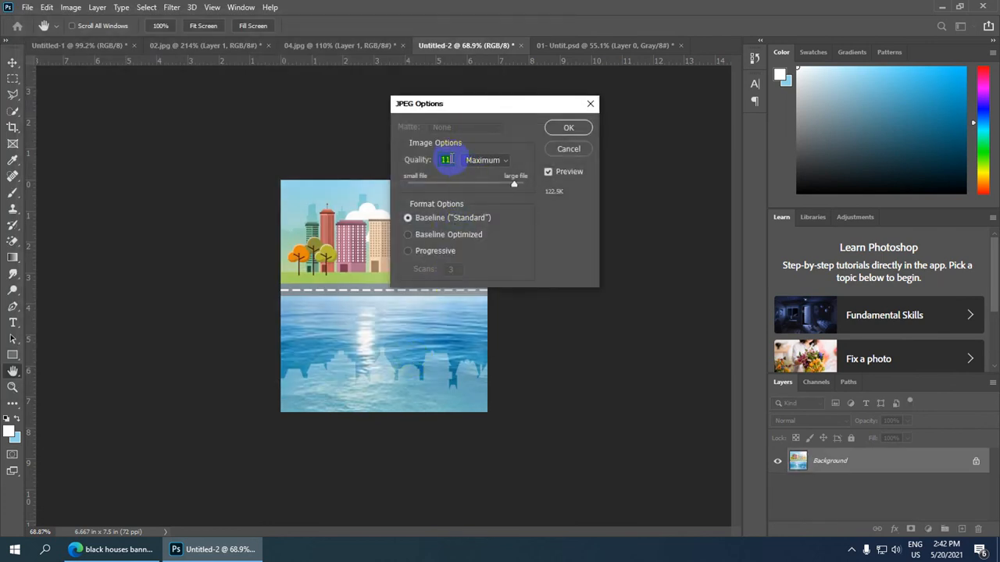
type("12")
left_click(568, 129)
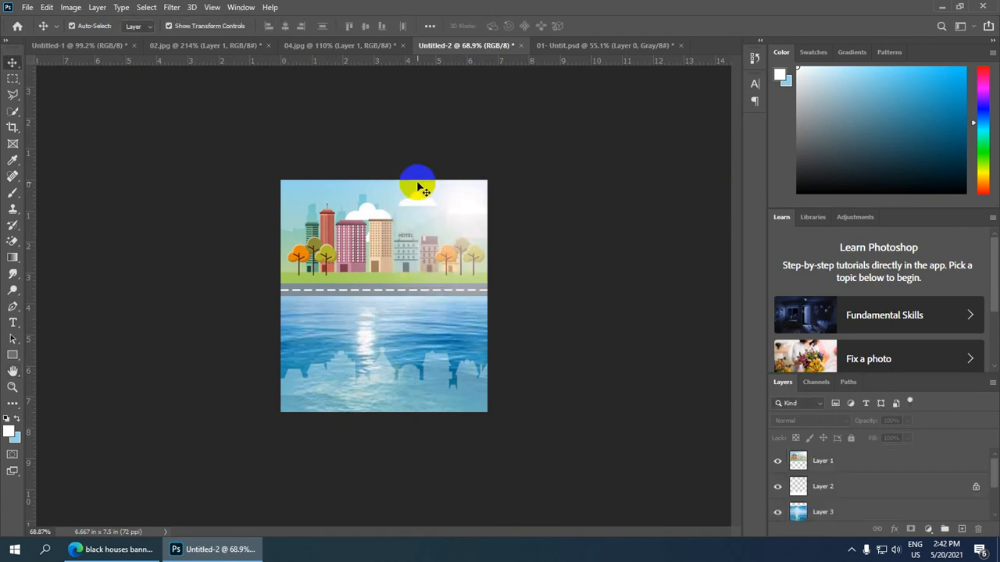
Inspect the skyline, road and water of the finished composite up close and as a whole.
scroll(417, 179, "up", 3)
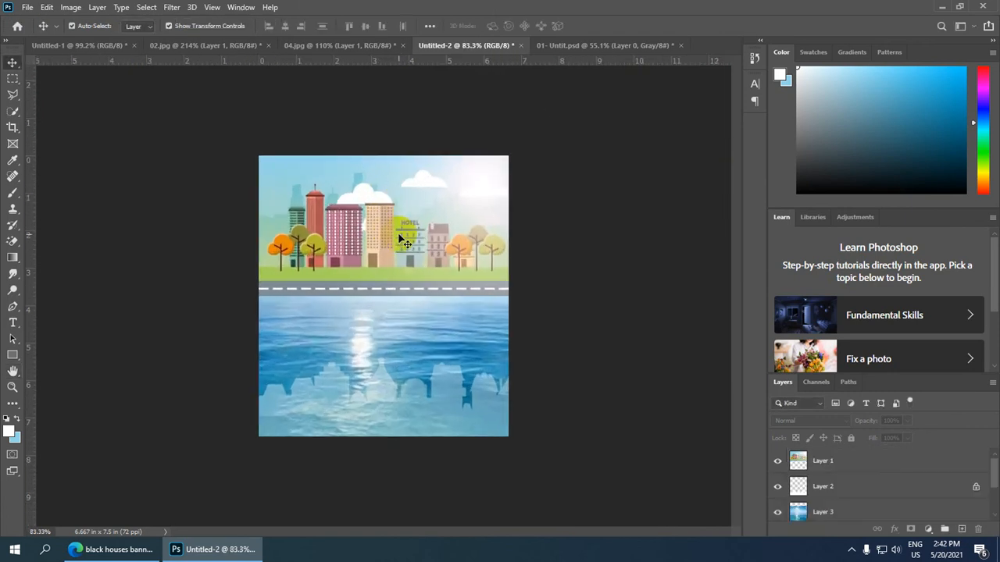
scroll(400, 238, "up", 1)
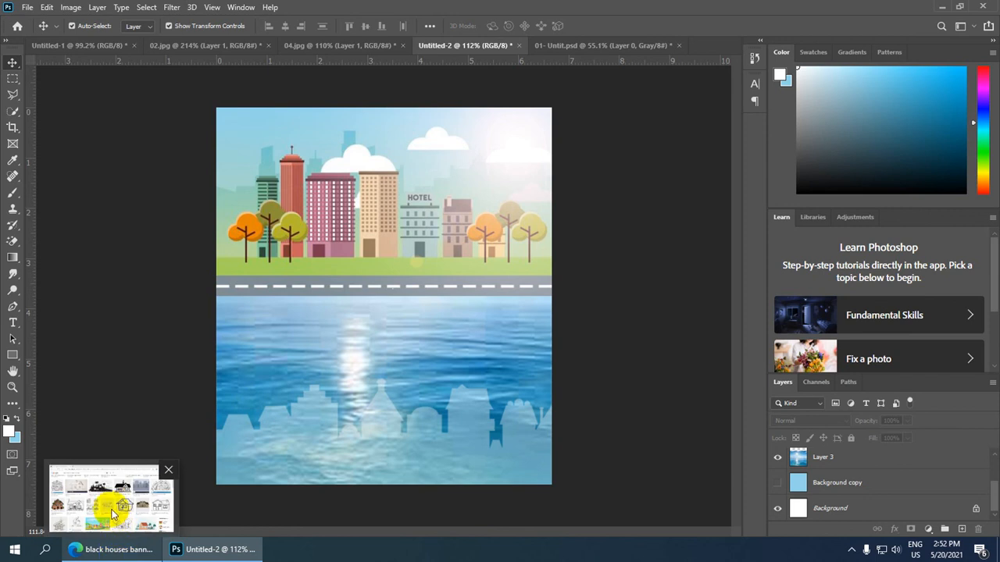
scroll(406, 281, "up", 4)
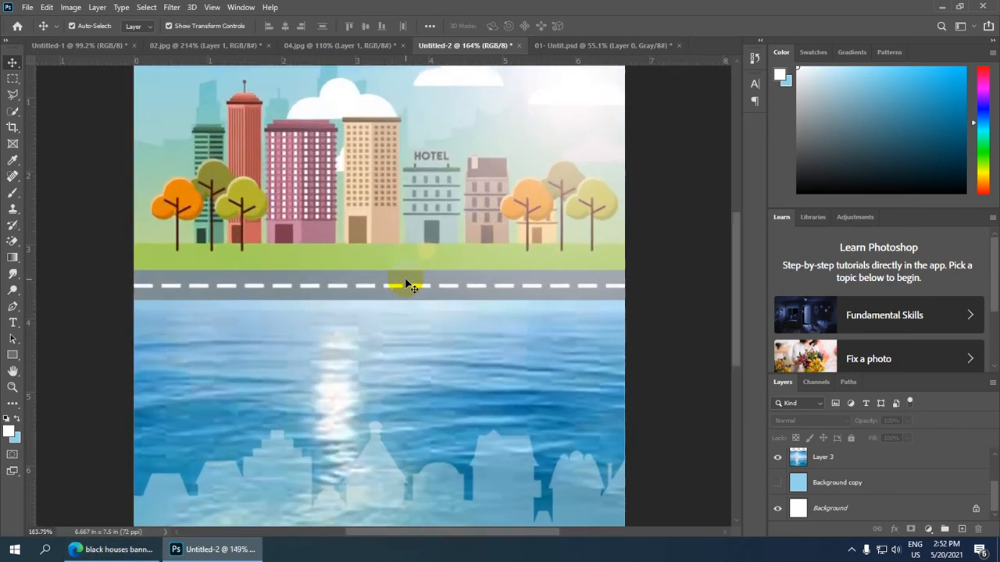
scroll(406, 281, "down", 2)
scroll(417, 301, "up", 3)
scroll(424, 308, "down", 4)
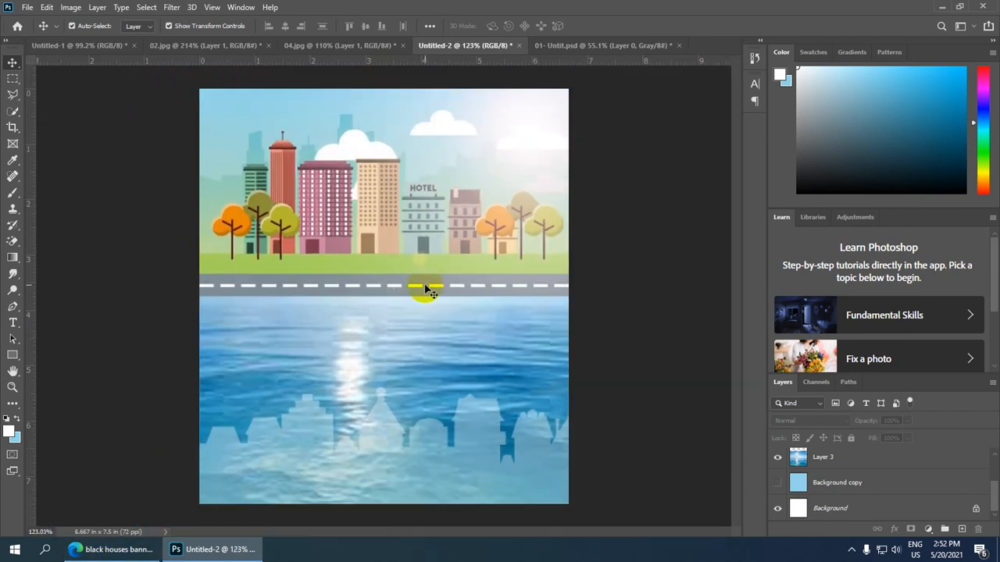
scroll(455, 254, "down", 1)
scroll(453, 262, "up", 4)
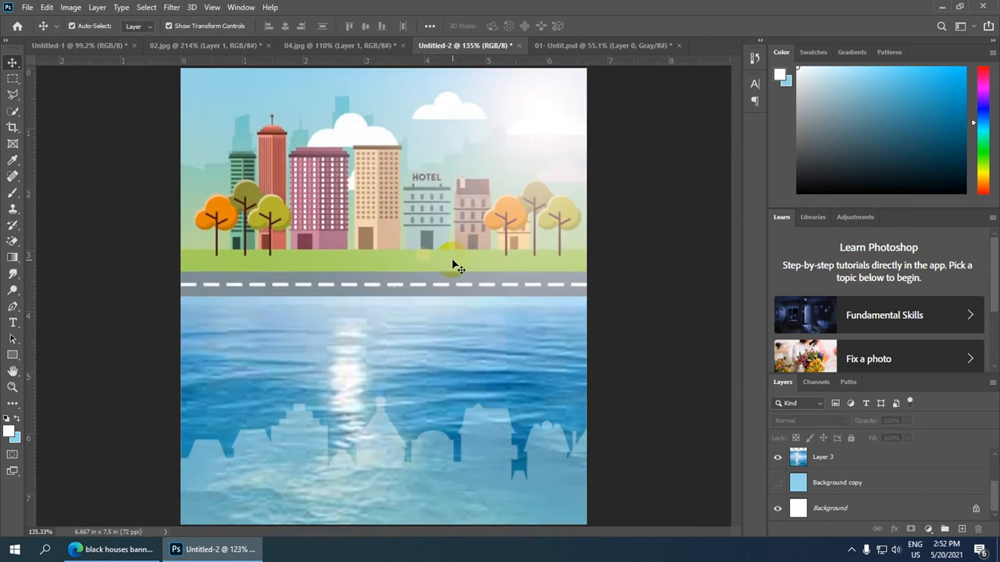